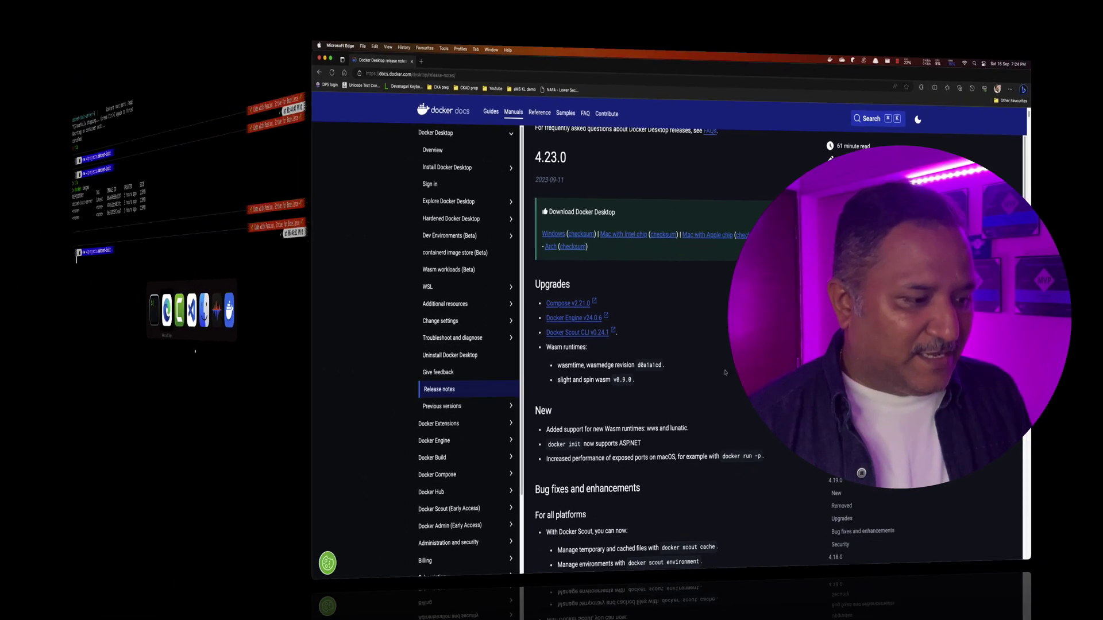
Review Program.cs in the editor, then open dotnet-init.csproj to check its net6.0 target
key("super+Tab")
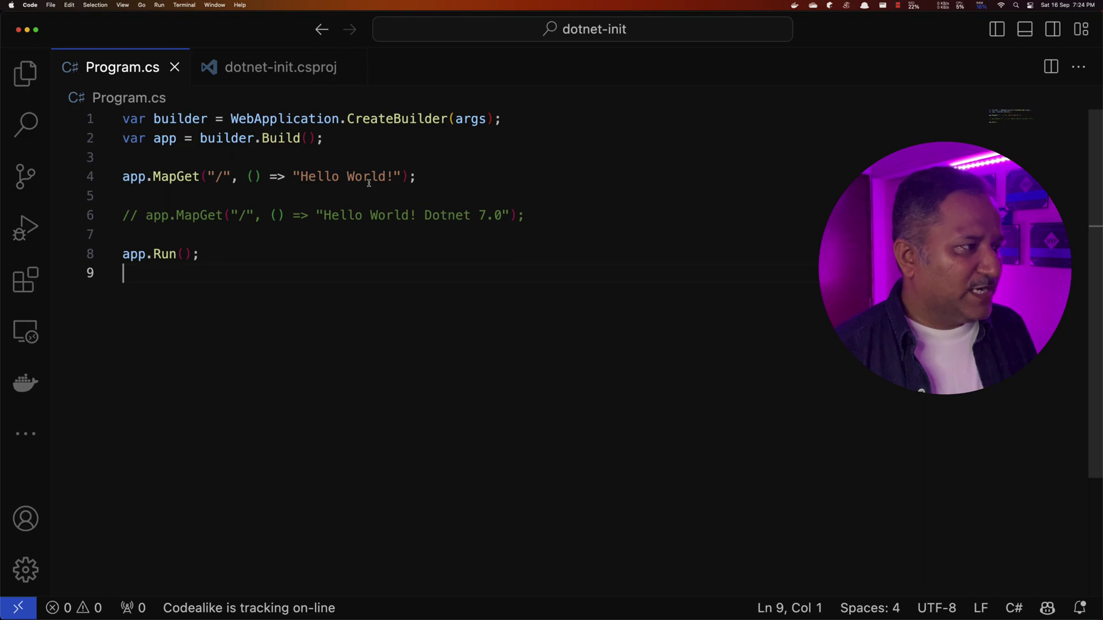
left_click(277, 66)
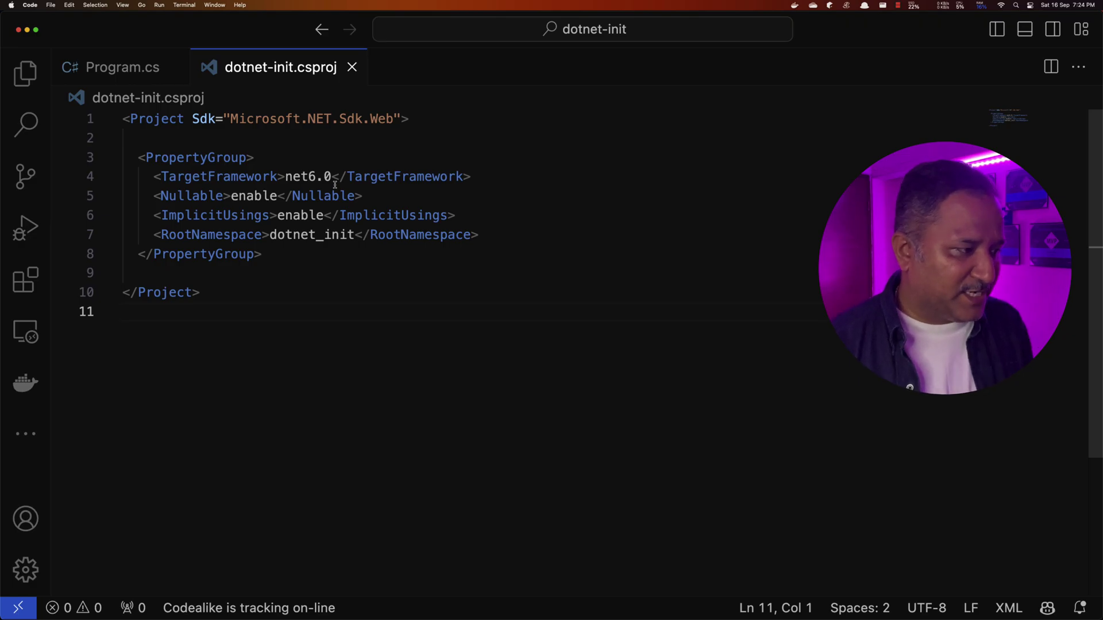
In the terminal, print the working directory and list the dotnet-init project files
key("super+Tab")
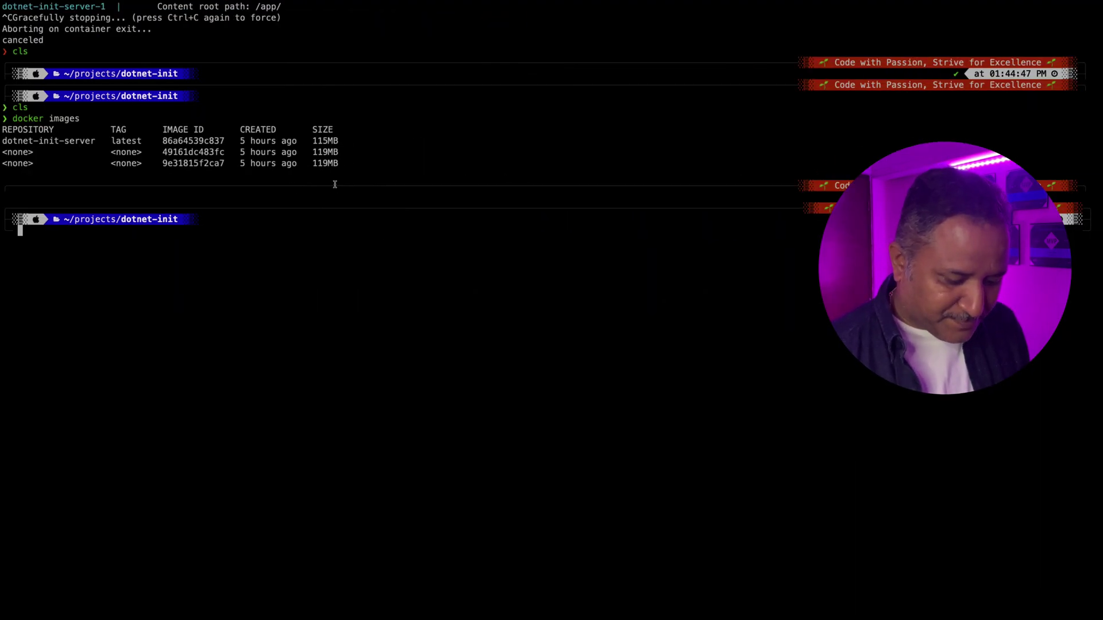
type("pwd")
key("Return")
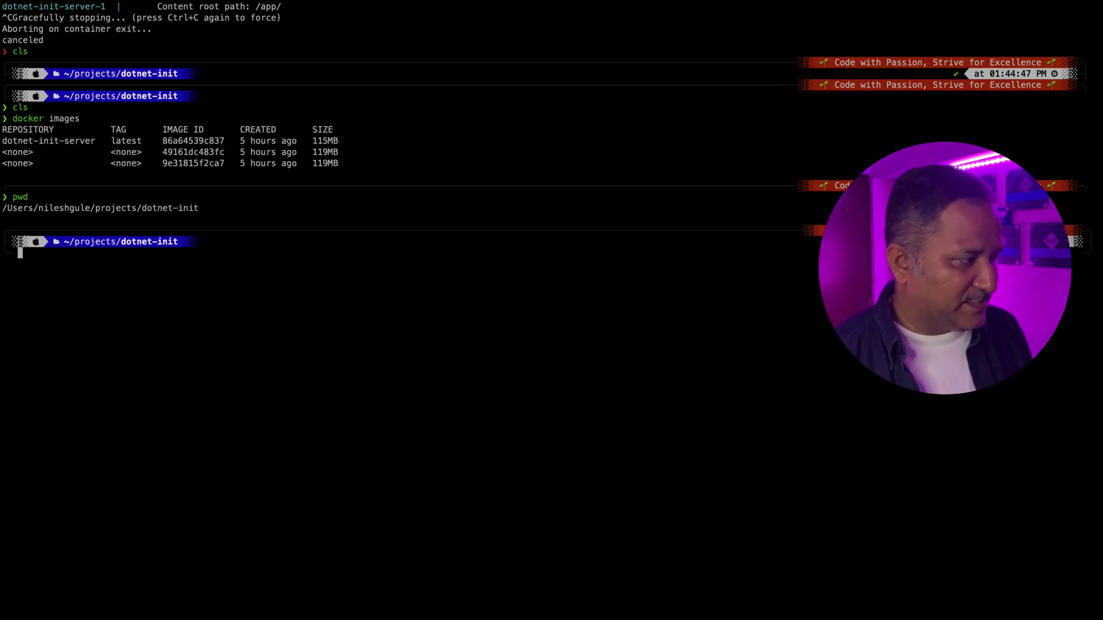
type("ls")
key("Return")
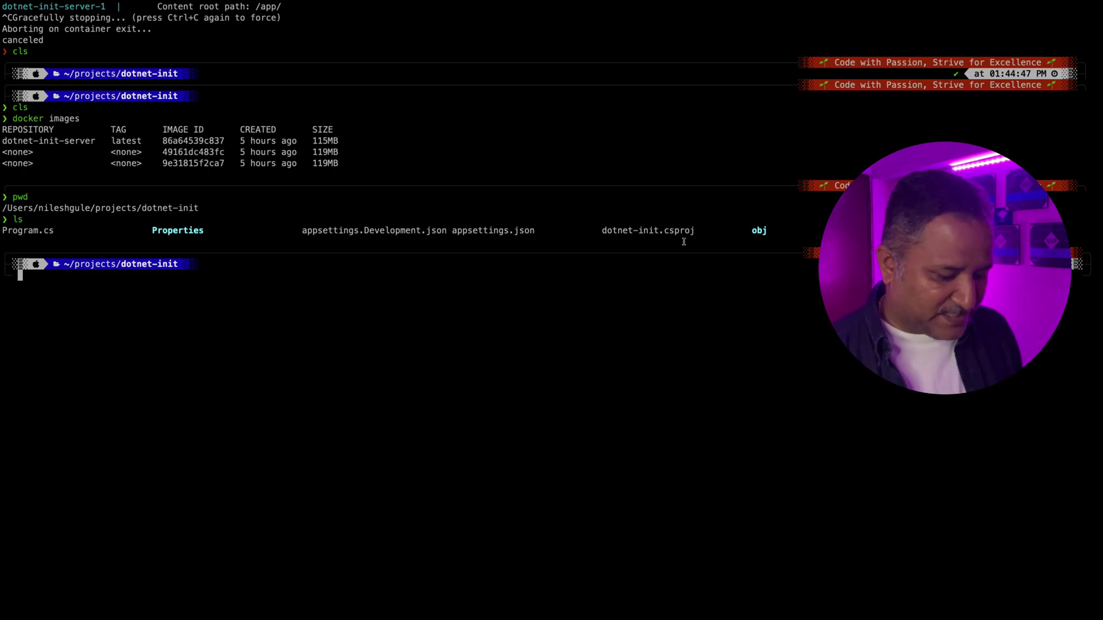
type("cls")
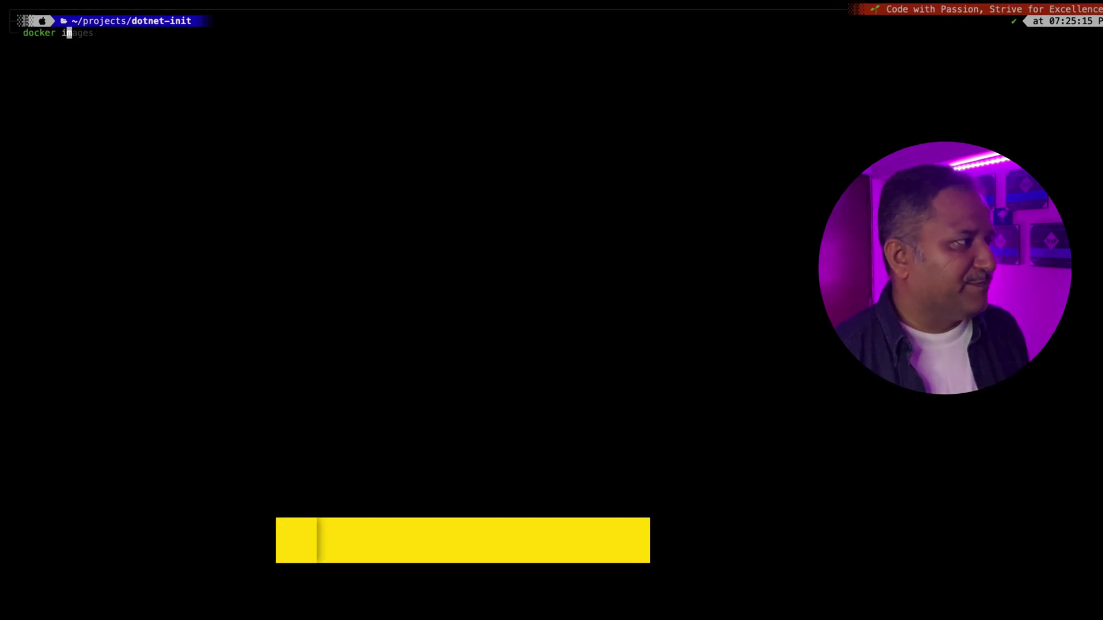
type("nit")
Run docker init, accepting ASP.NET, project dotnet-init, .NET 6.0 and port 8080
key("Return")
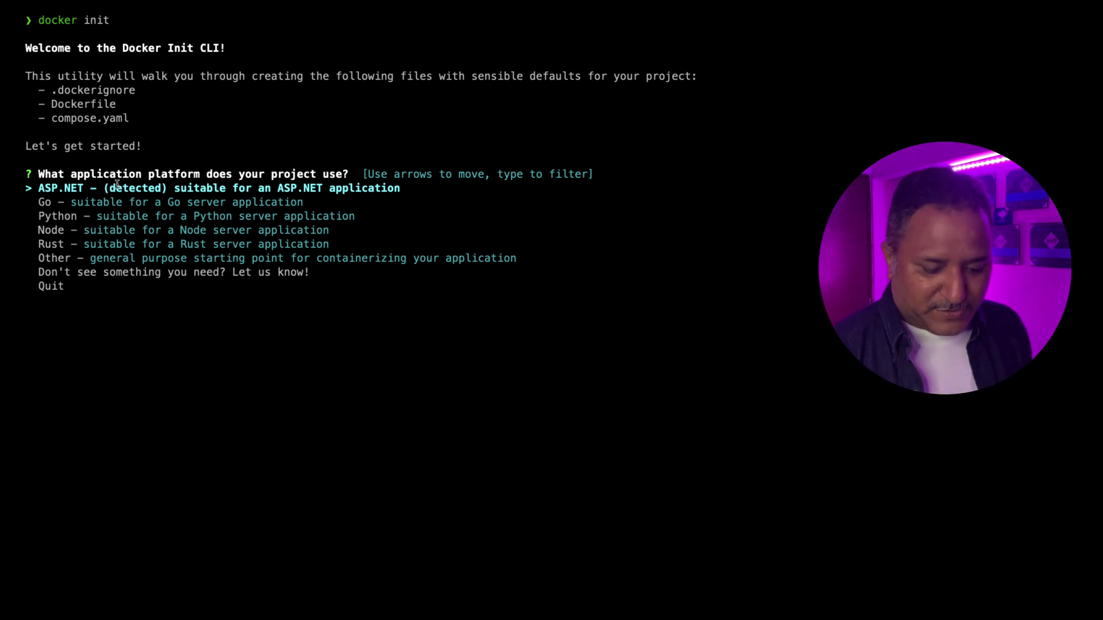
key("Return")
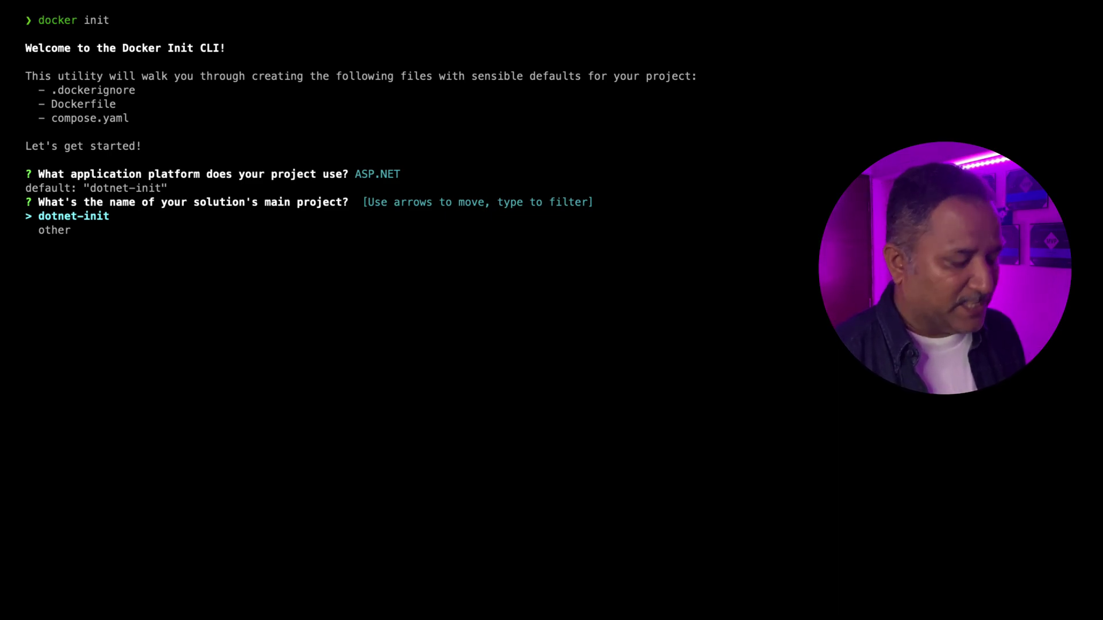
key("Return")
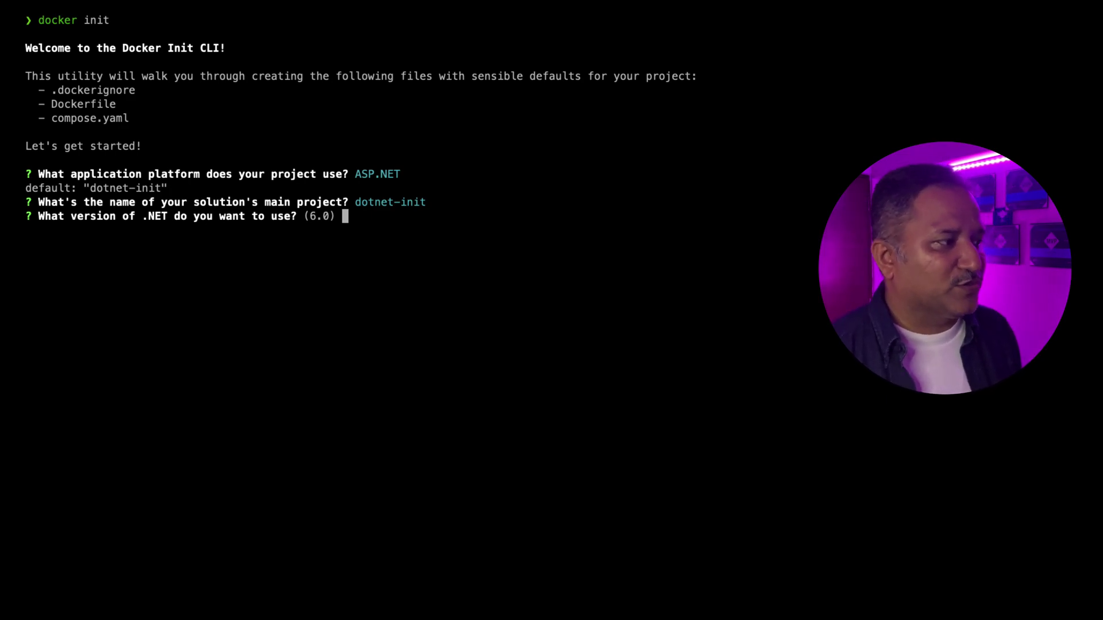
key("Return")
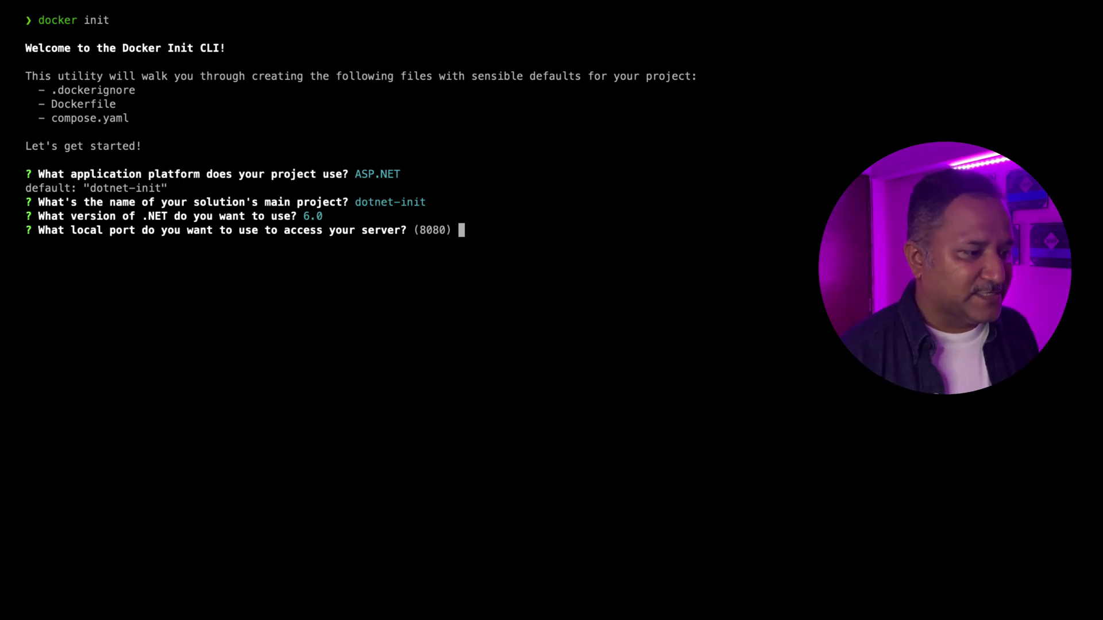
key("Return")
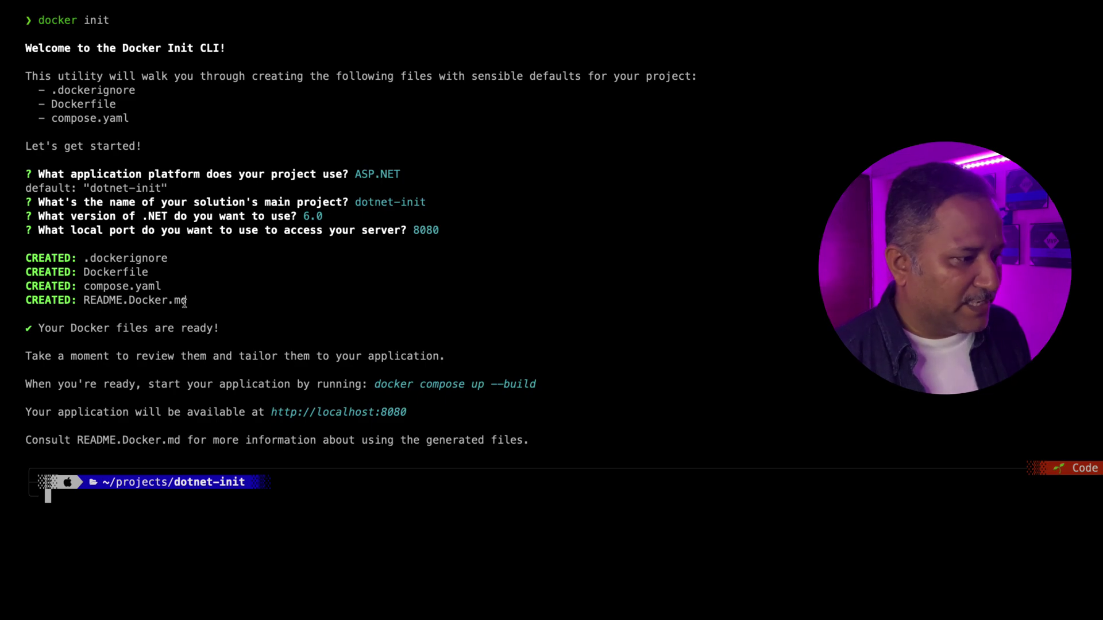
Open the generated Dockerfile full-width and review its COPY . /source and WORKDIR /source lines
key("super+Tab")
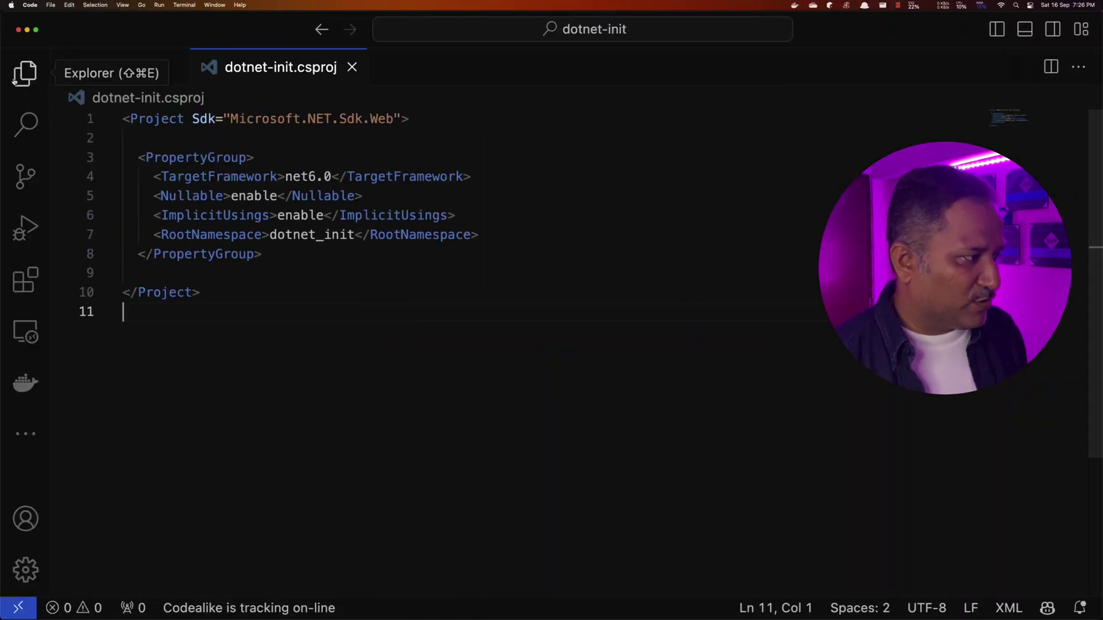
left_click(26, 72)
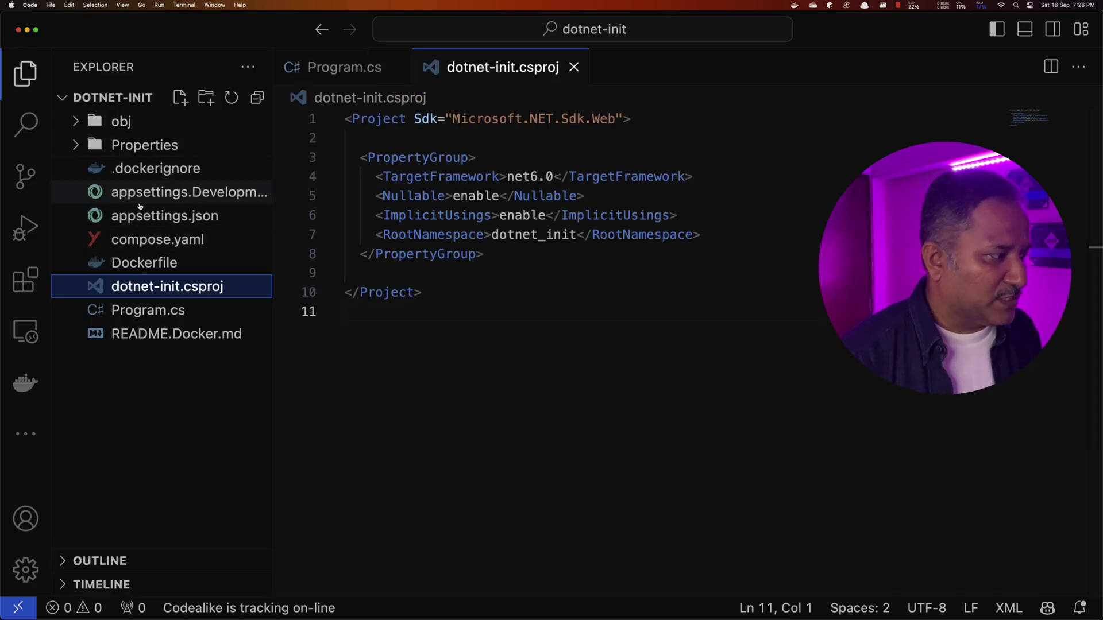
left_click(156, 261)
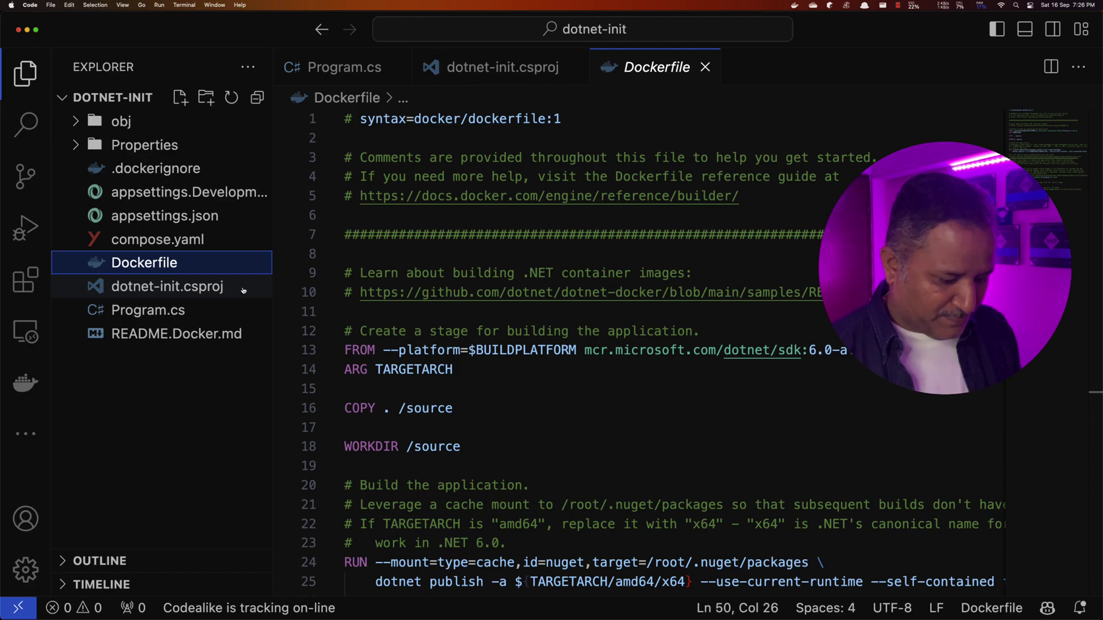
left_click(345, 253)
key("Left")
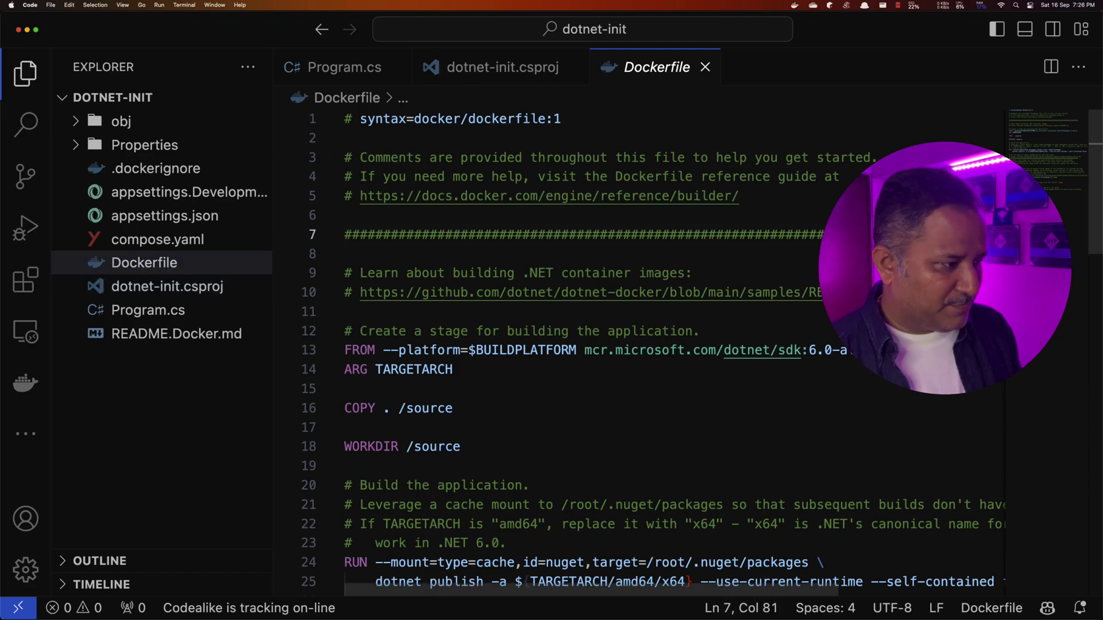
key("Left")
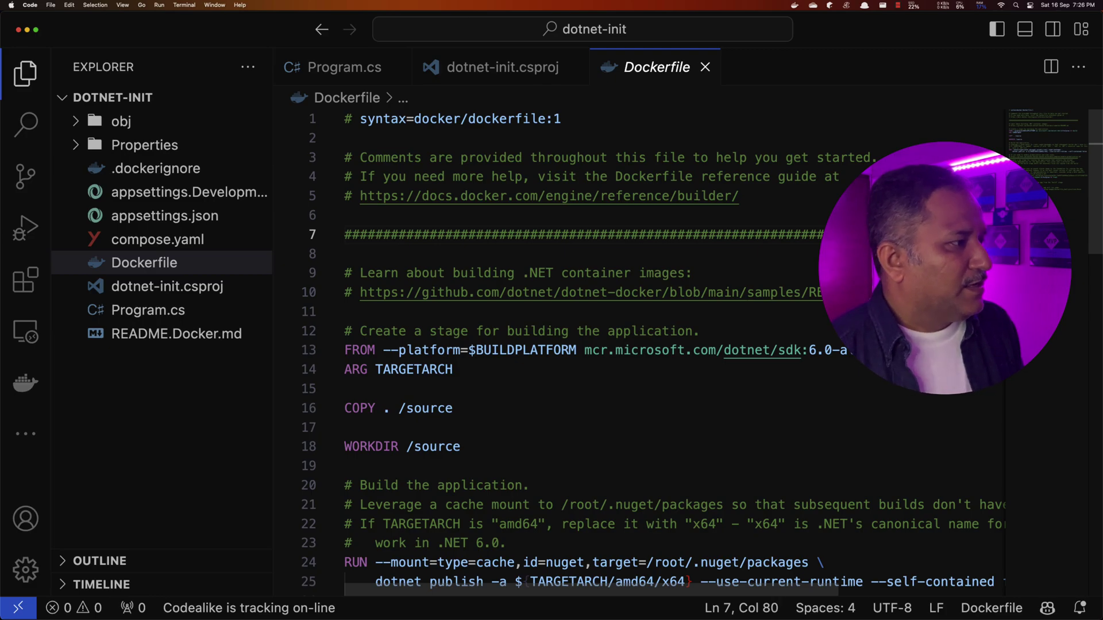
key("super+b")
scroll(307, 141, "down", 3)
scroll(276, 144, "up", 3)
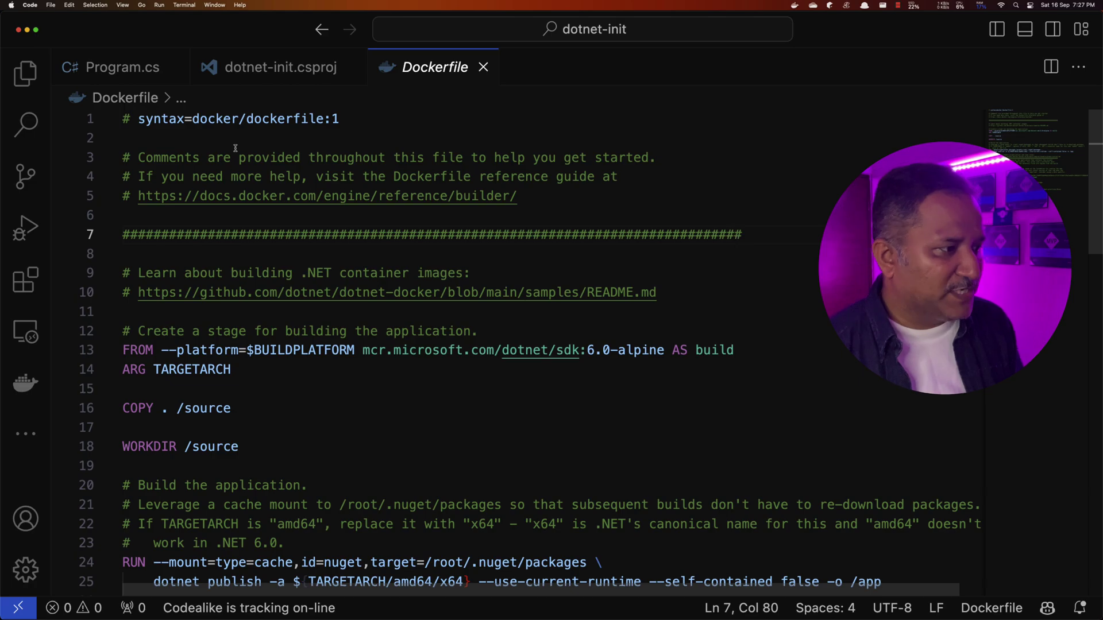
scroll(235, 146, "down", 2)
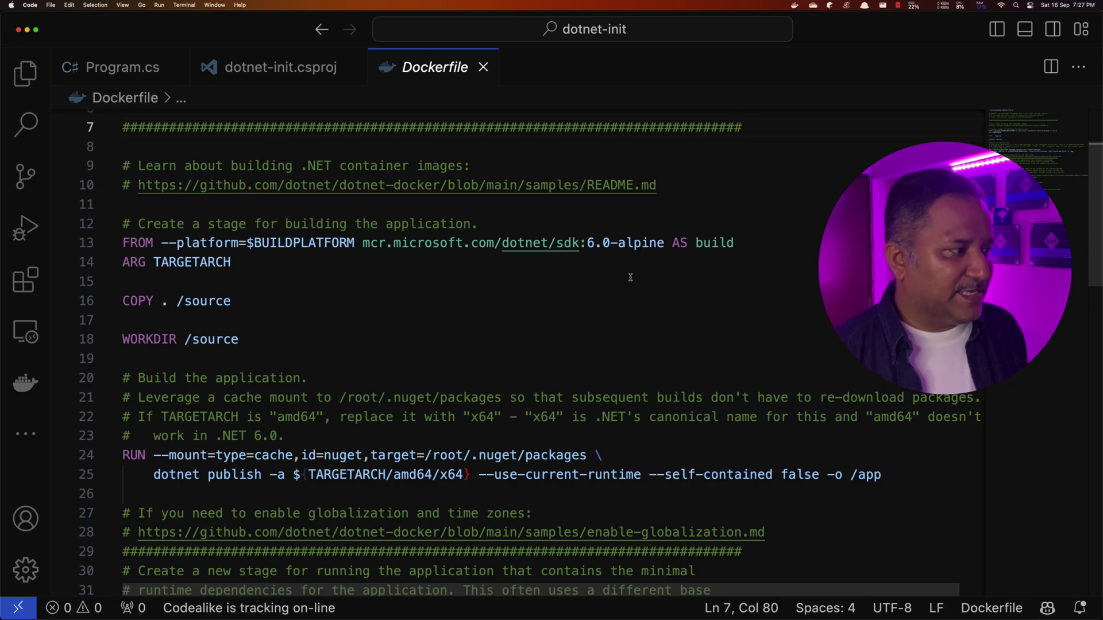
scroll(631, 277, "down", 1)
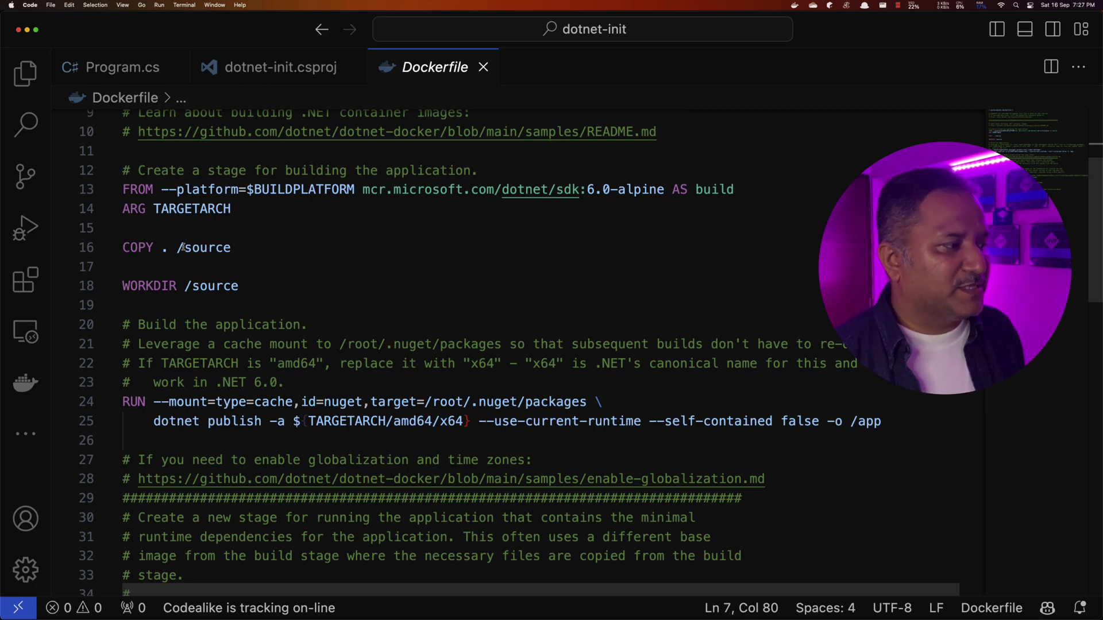
left_click(207, 248)
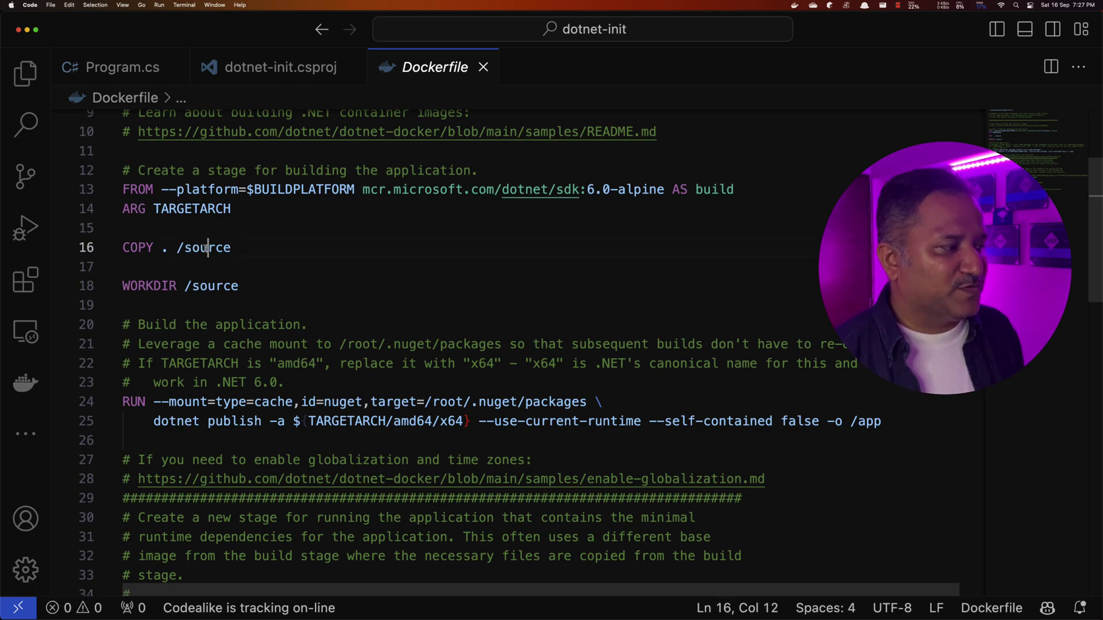
left_click(264, 287)
scroll(330, 317, "down", 2)
scroll(330, 316, "down", 2)
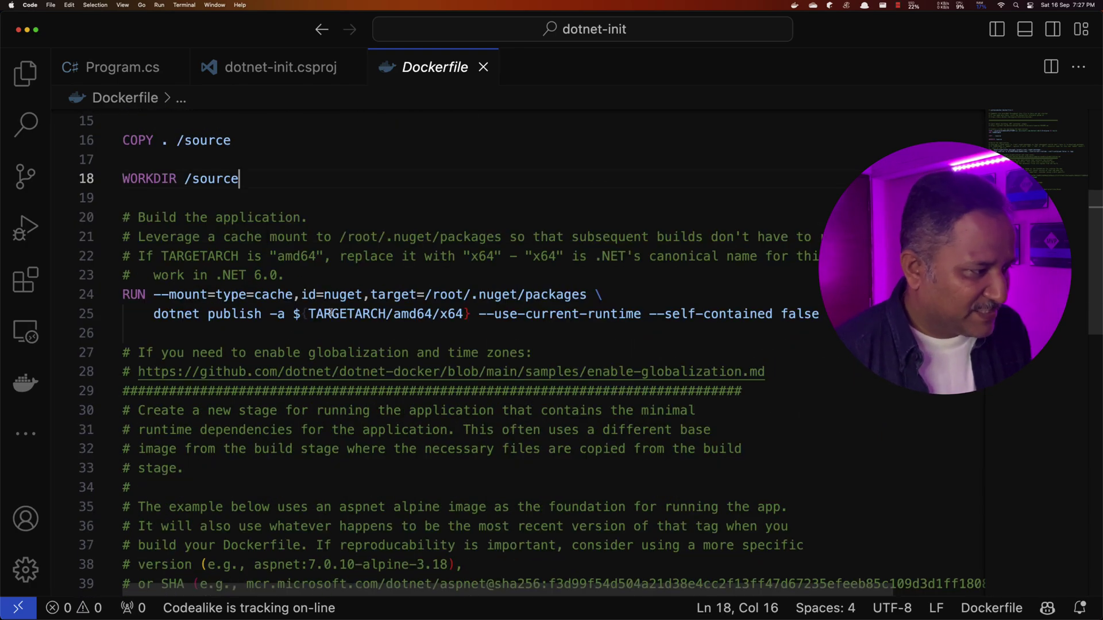
left_click(296, 296)
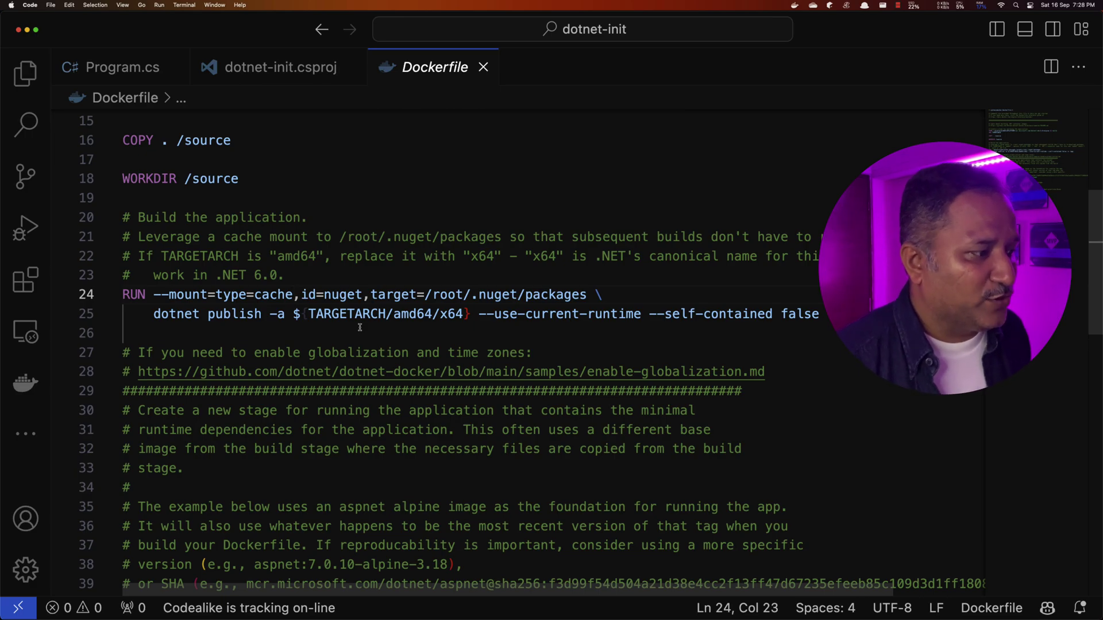
scroll(351, 325, "down", 1)
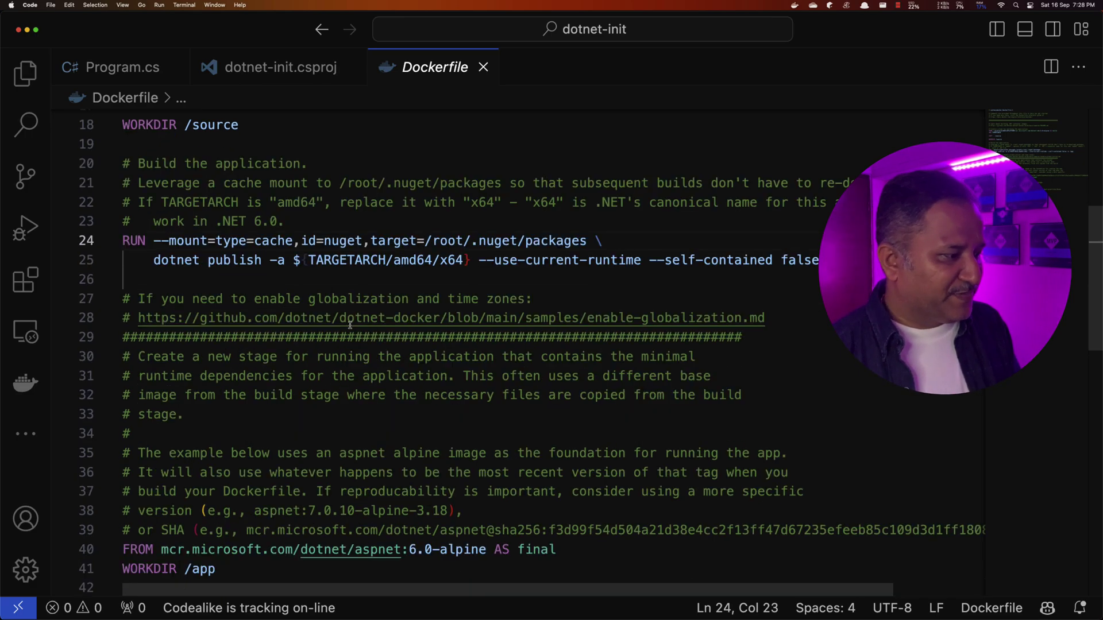
scroll(349, 325, "down", 1)
scroll(350, 325, "down", 1)
scroll(351, 325, "down", 1)
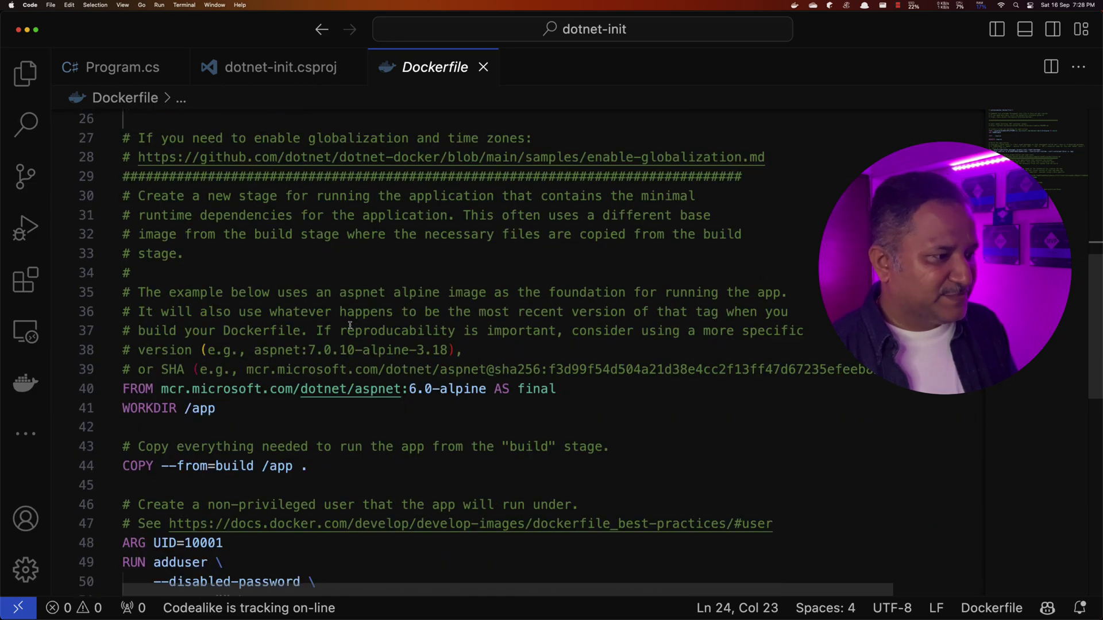
scroll(350, 325, "down", 1)
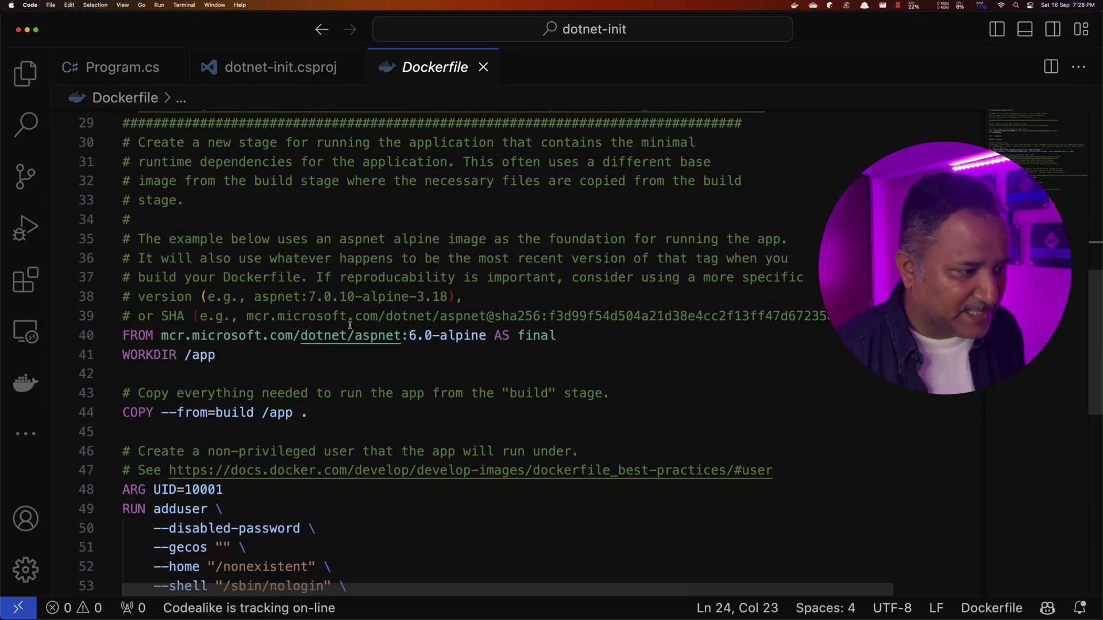
left_click(439, 335)
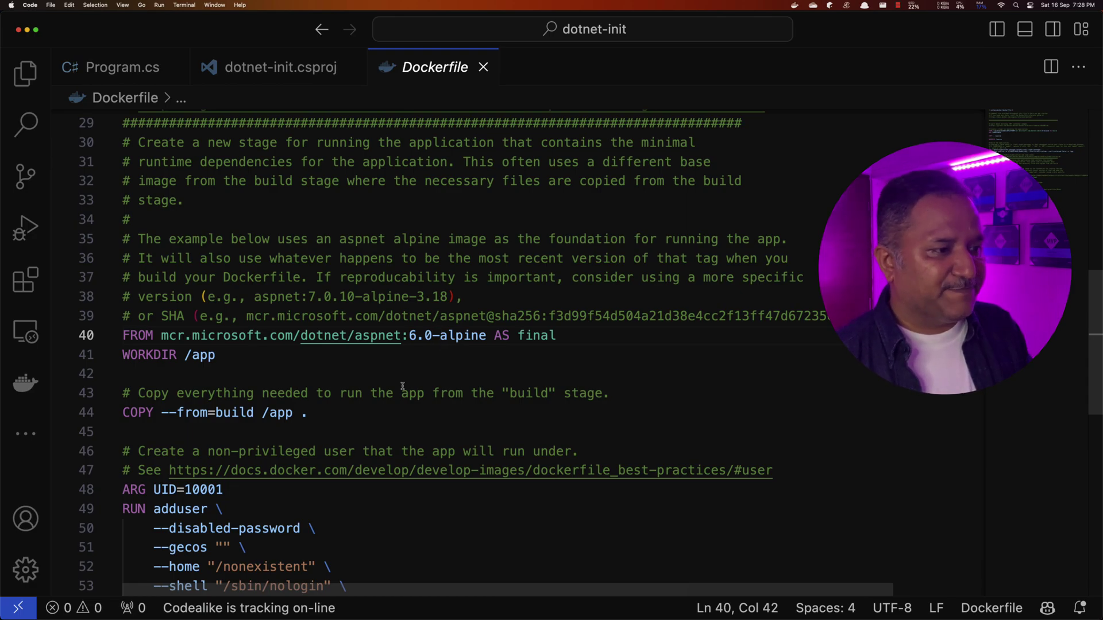
scroll(401, 386, "up", 2)
scroll(401, 385, "up", 2)
scroll(402, 385, "up", 3)
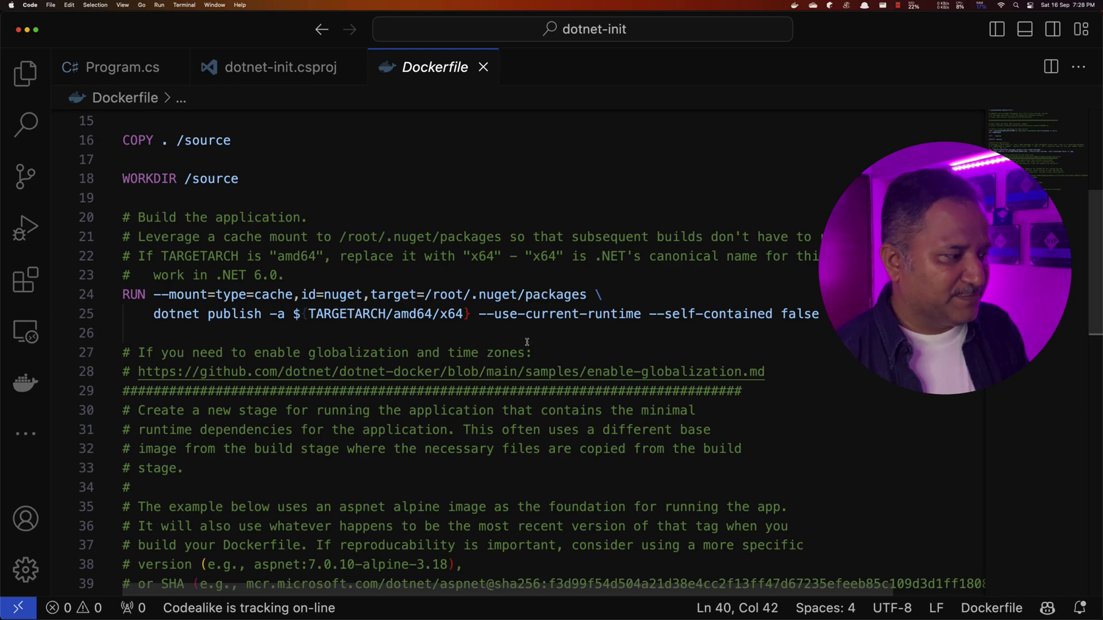
left_click(231, 315)
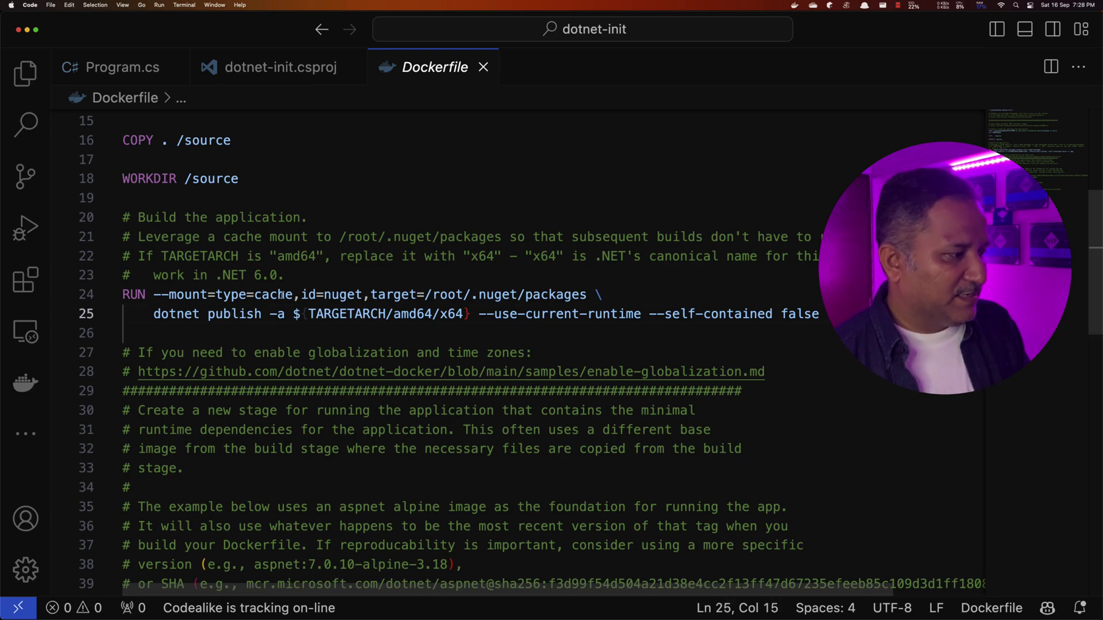
left_click(194, 294)
left_click(552, 295)
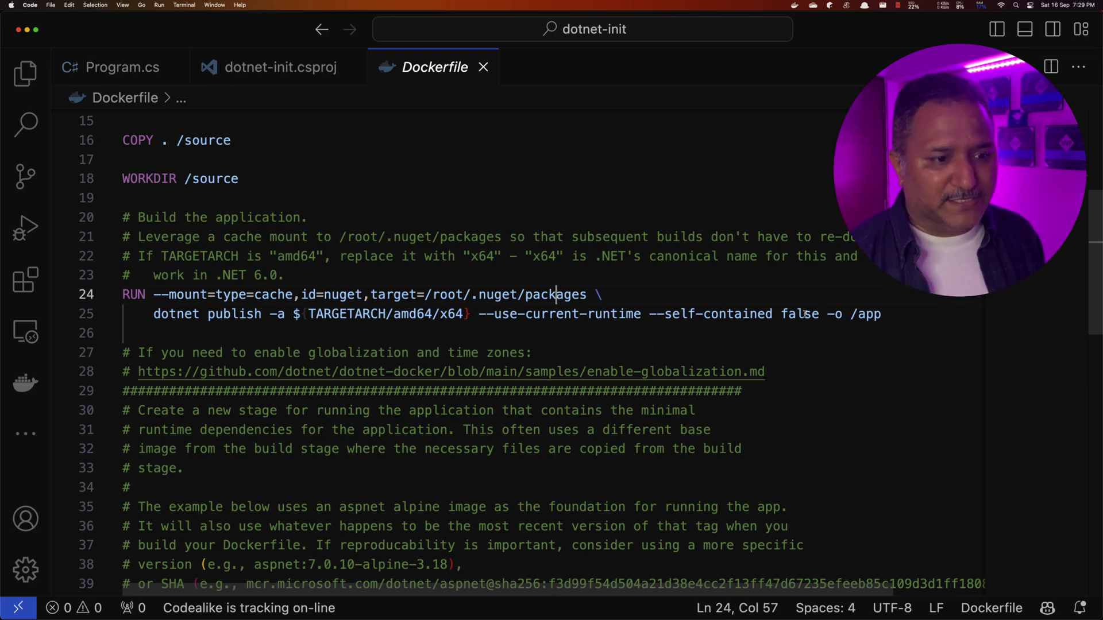
left_click(836, 315)
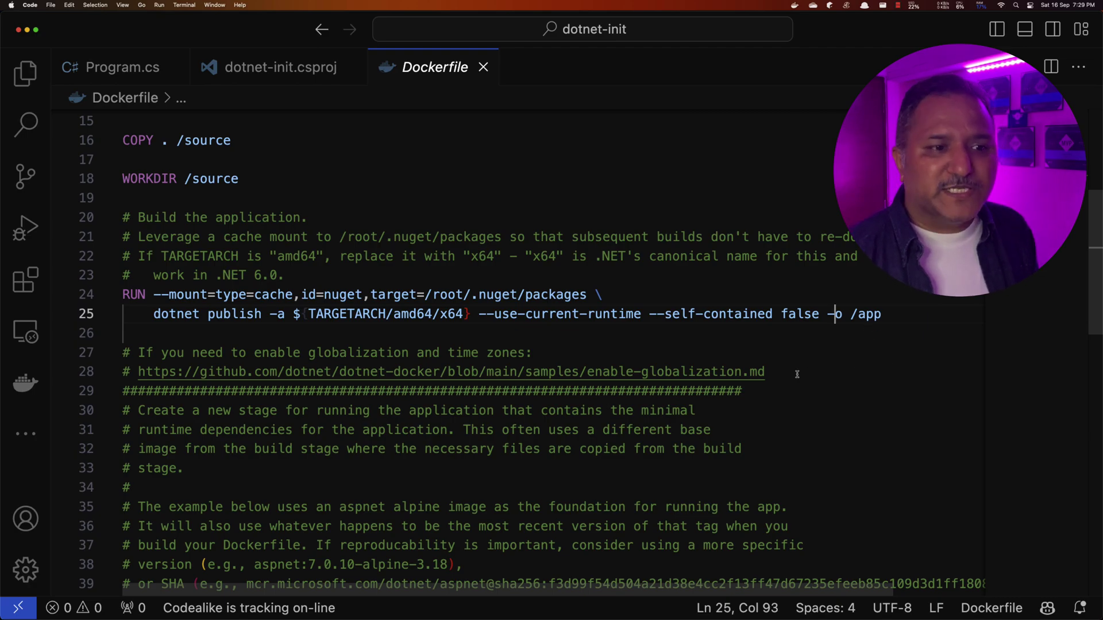
scroll(797, 374, "down", 2)
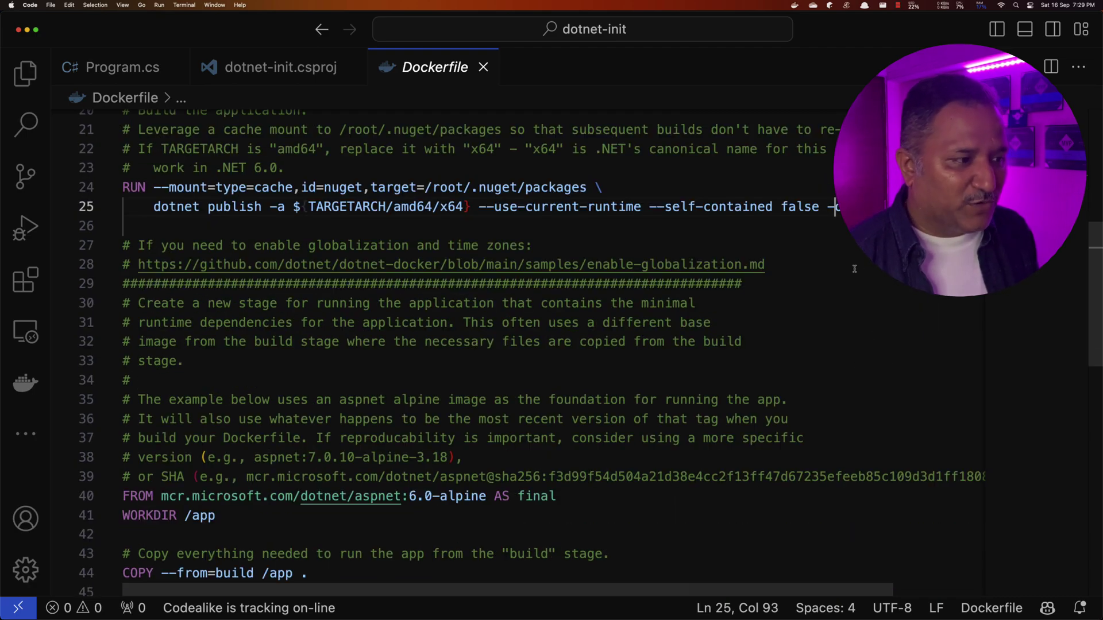
scroll(853, 269, "down", 2)
scroll(851, 272, "down", 3)
scroll(850, 274, "down", 1)
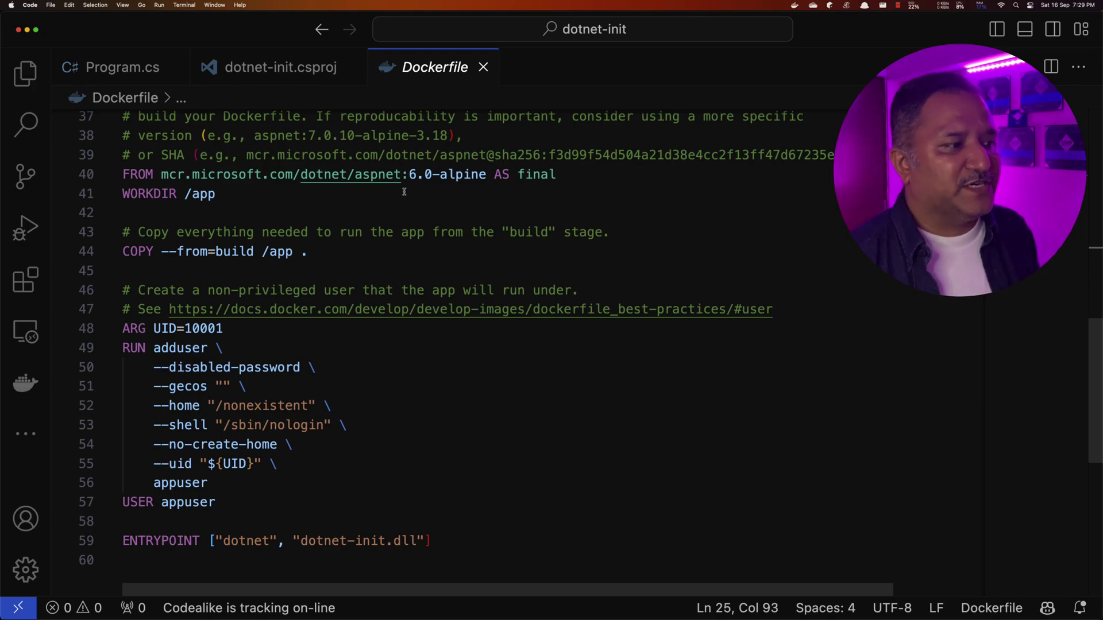
Review the final stage's aspnet 6.0-alpine base image and the build-stage copy into /app
left_click(398, 175)
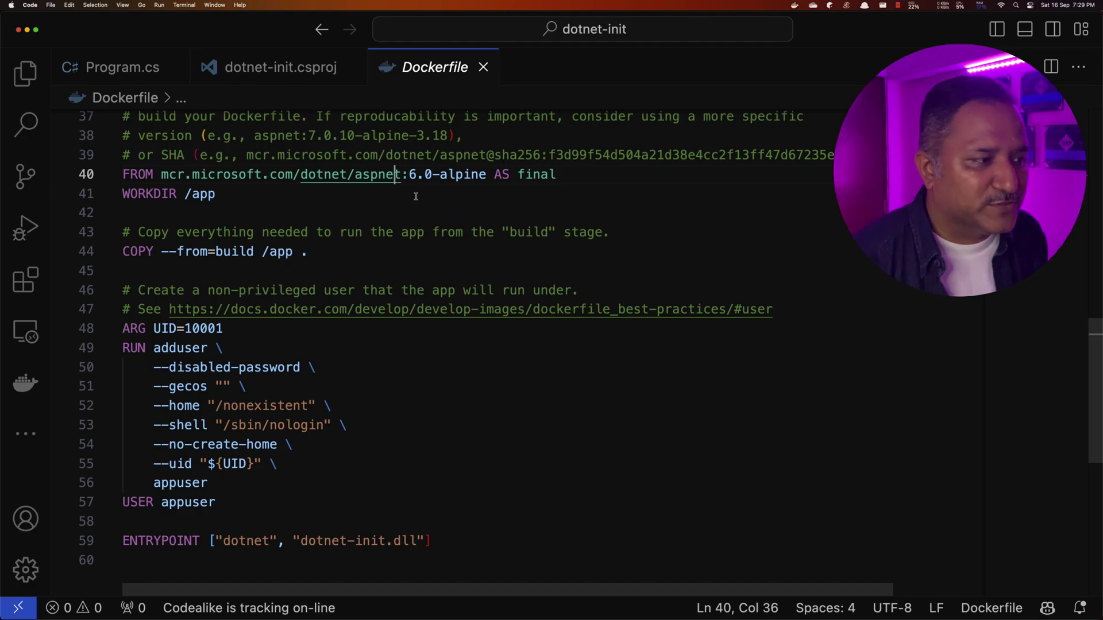
left_click(455, 175)
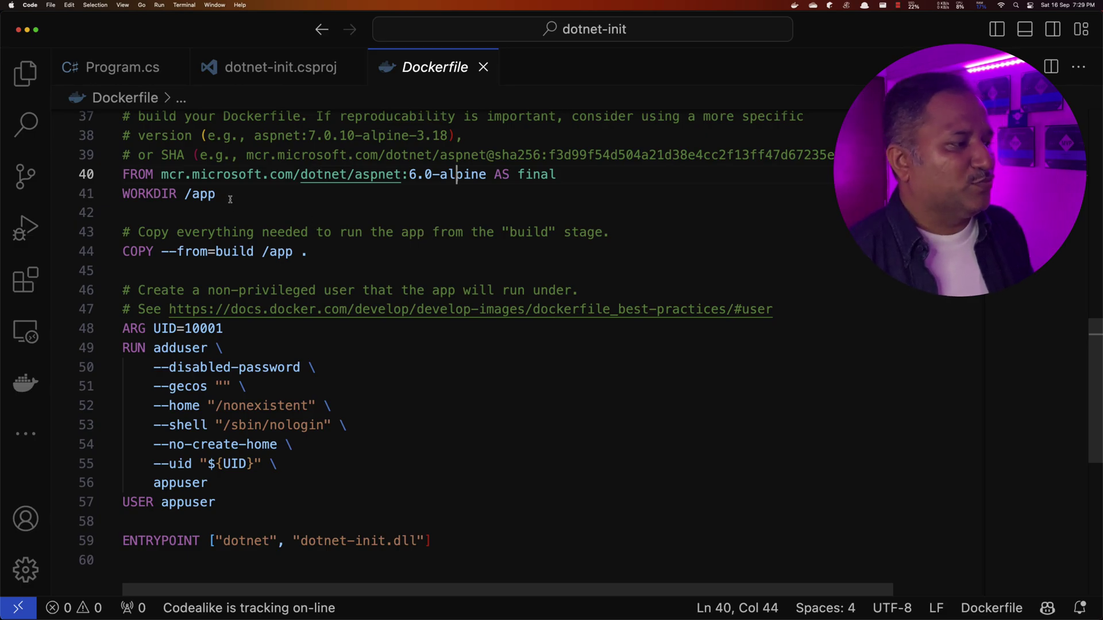
key("Down")
left_click(220, 251)
left_click(276, 251)
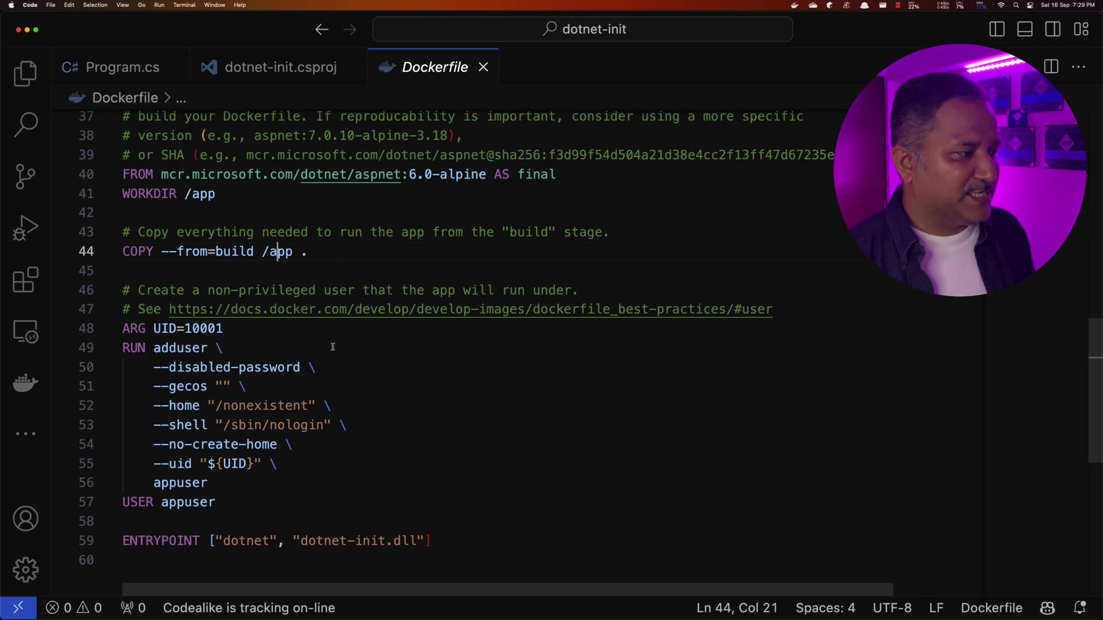
scroll(332, 347, "down", 1)
Walk through the adduser command creating appuser with no home directory and nologin shell
left_click(227, 295)
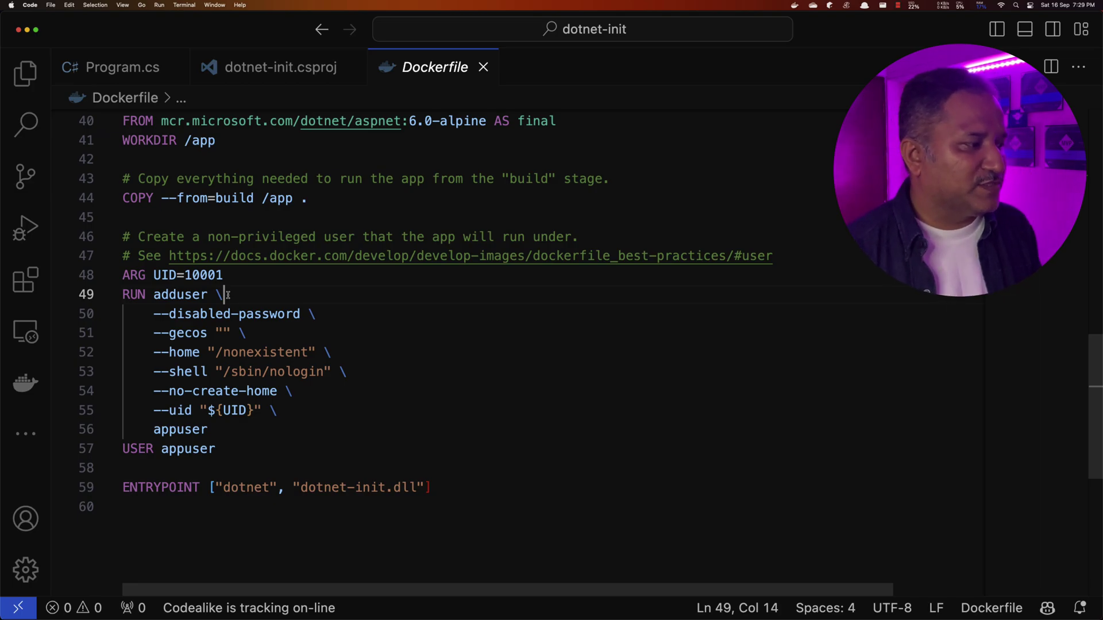
double_click(170, 294)
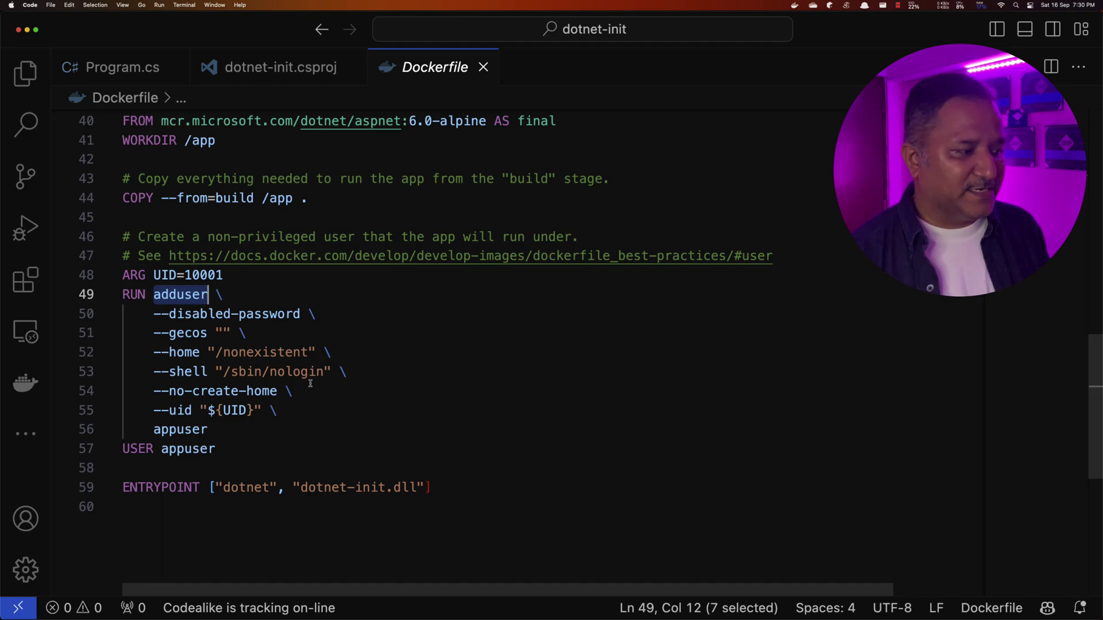
left_click(287, 351)
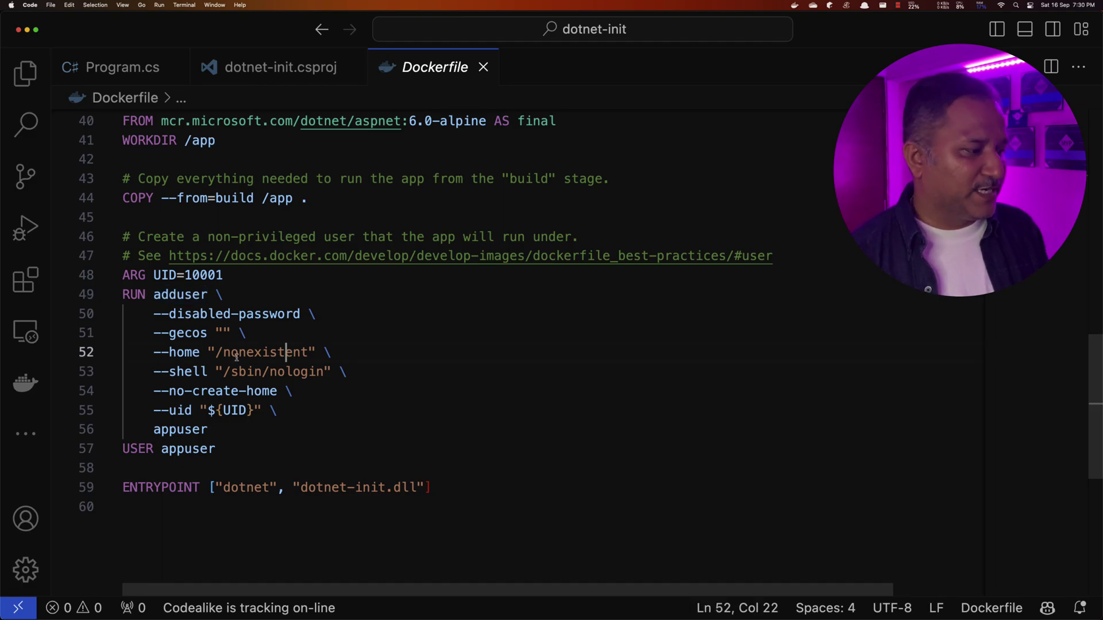
left_click(296, 371)
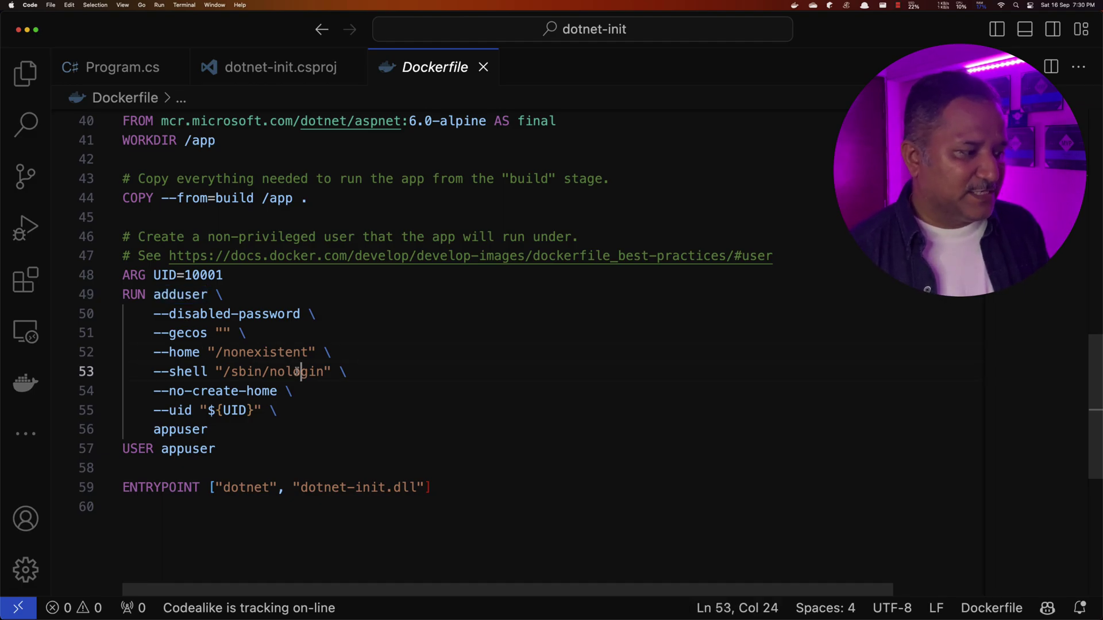
left_click(239, 371)
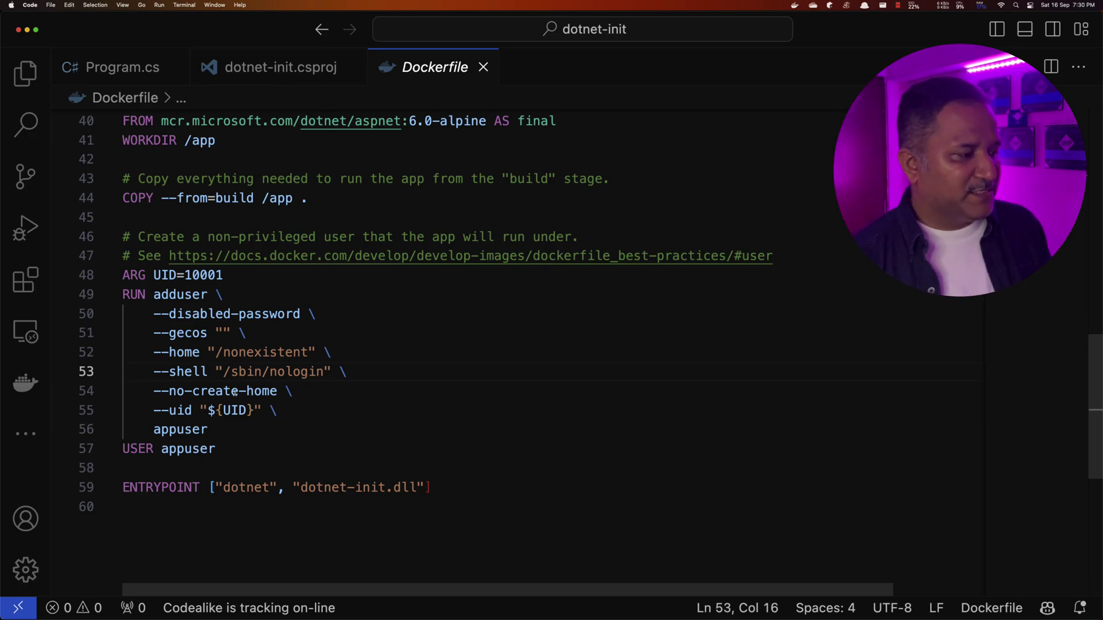
scroll(232, 390, "down", 3)
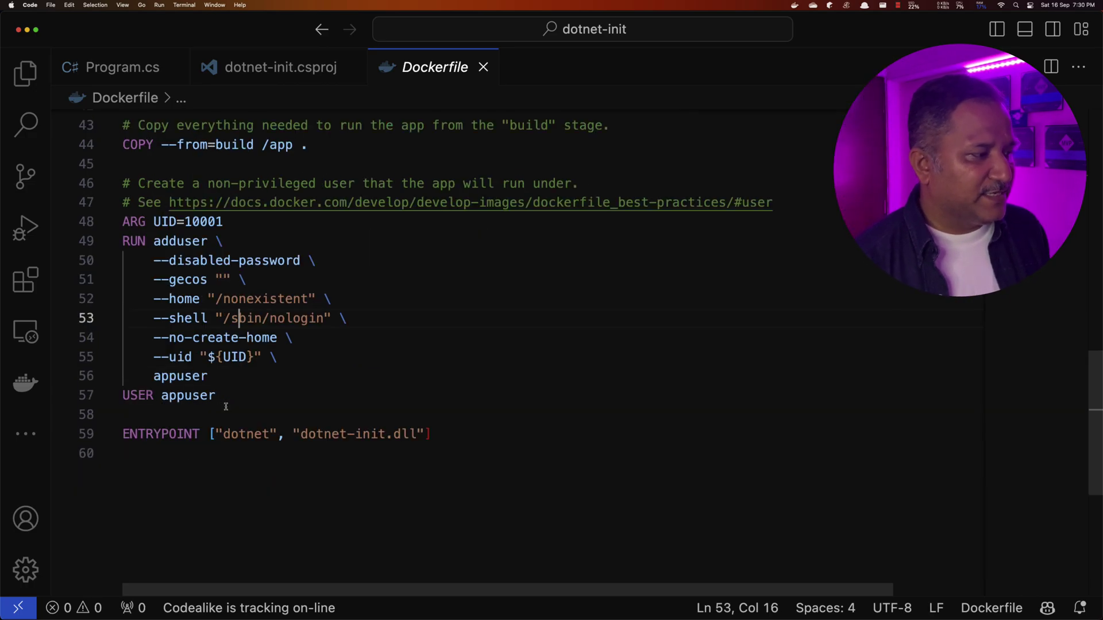
left_click(196, 376)
double_click(196, 376)
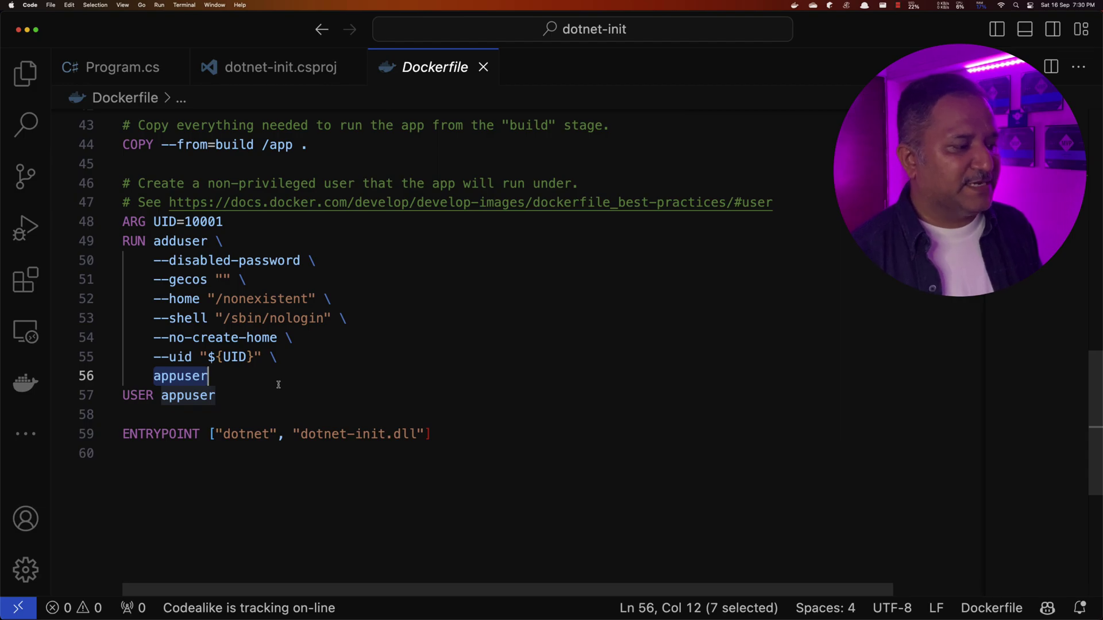
Highlight the dotnet dotnet-init.dll ENTRYPOINT and USER appuser line, then reveal the Explorer
left_click(254, 435)
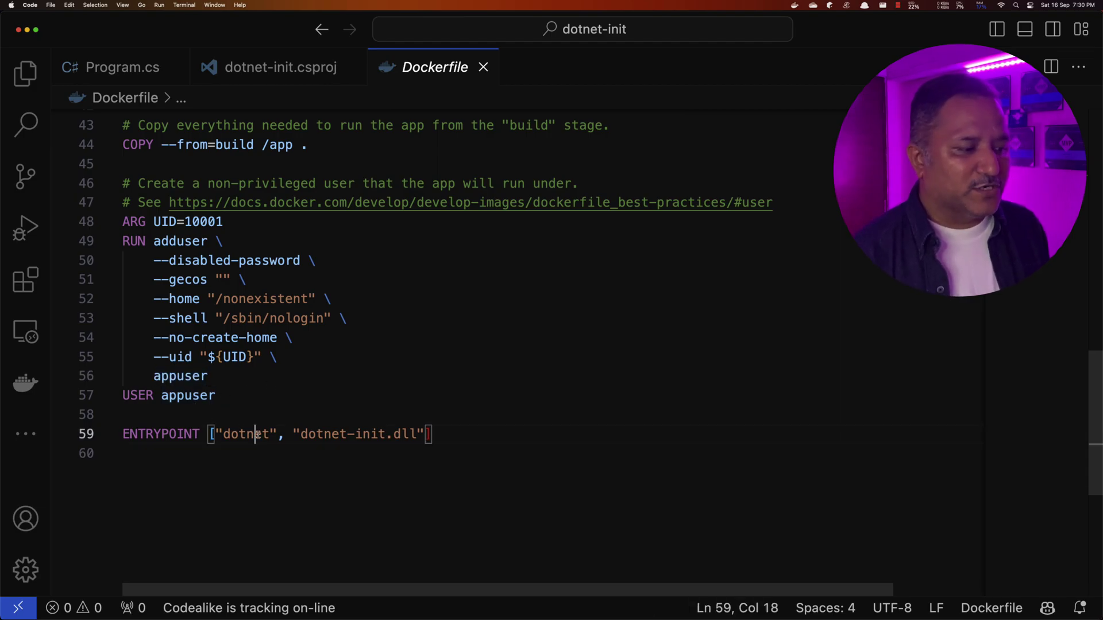
left_click(360, 435)
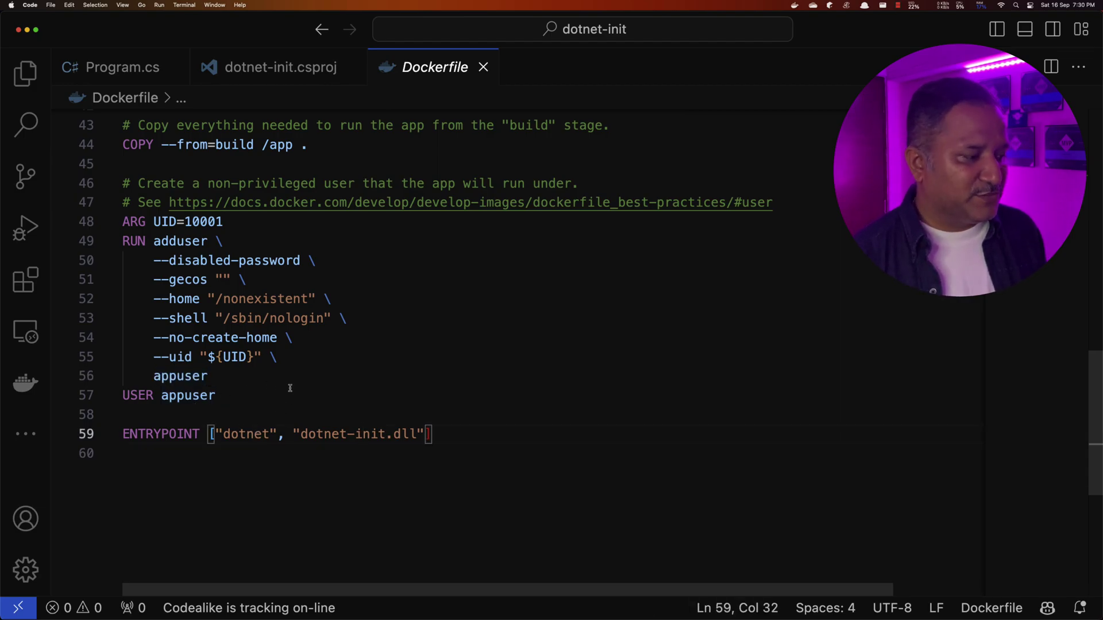
left_click(162, 433)
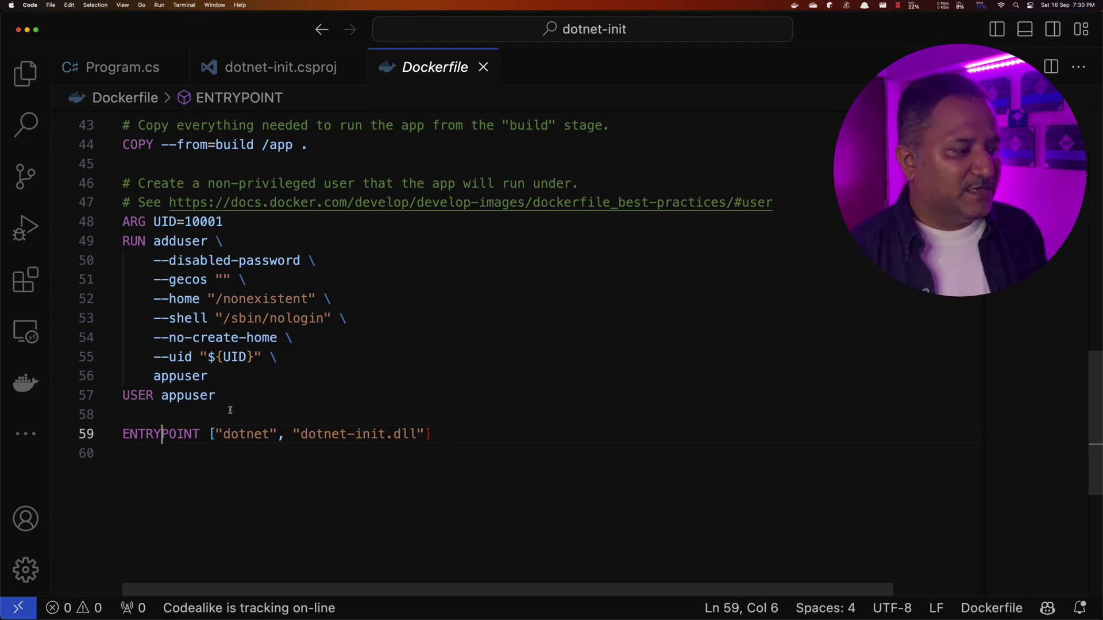
left_click(191, 395)
double_click(192, 396)
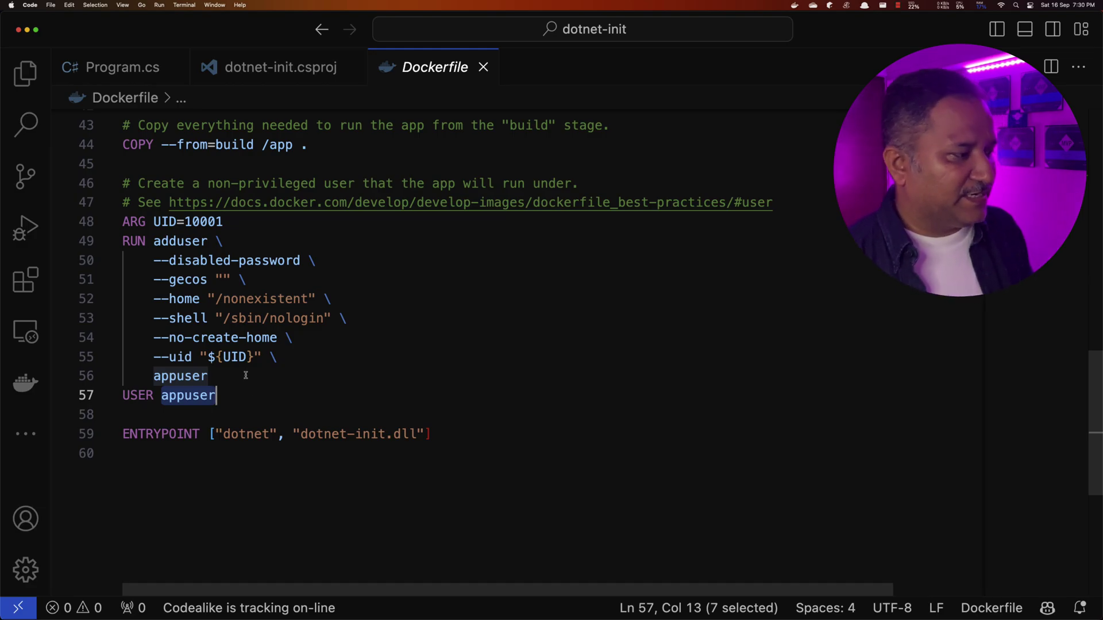
key("super+b")
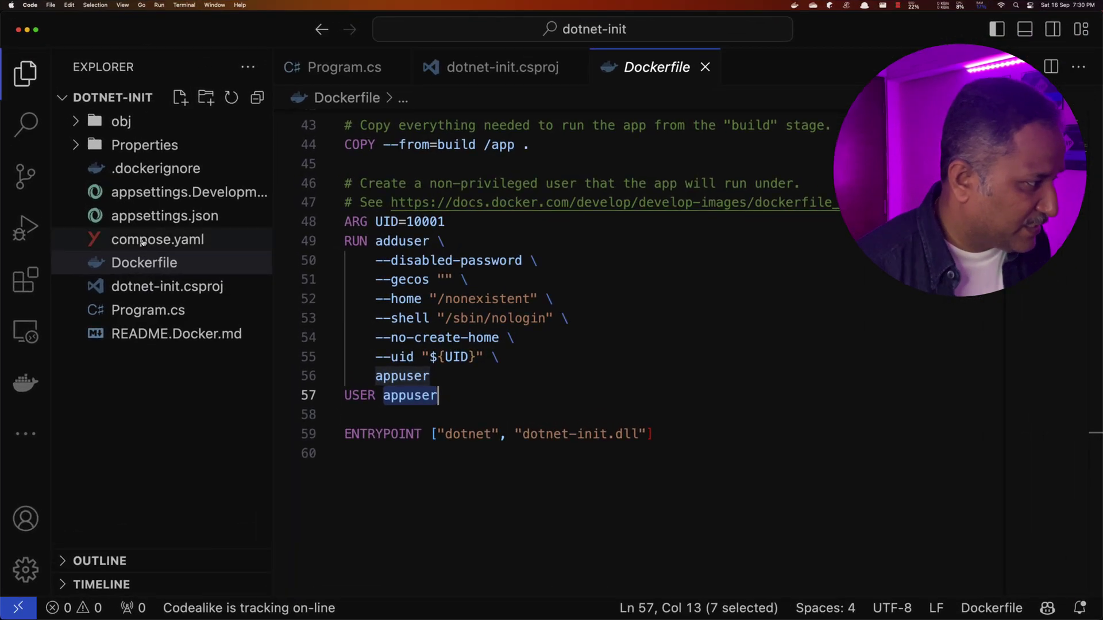
Open compose.yaml full-width and review the server service with build target final
left_click(142, 240)
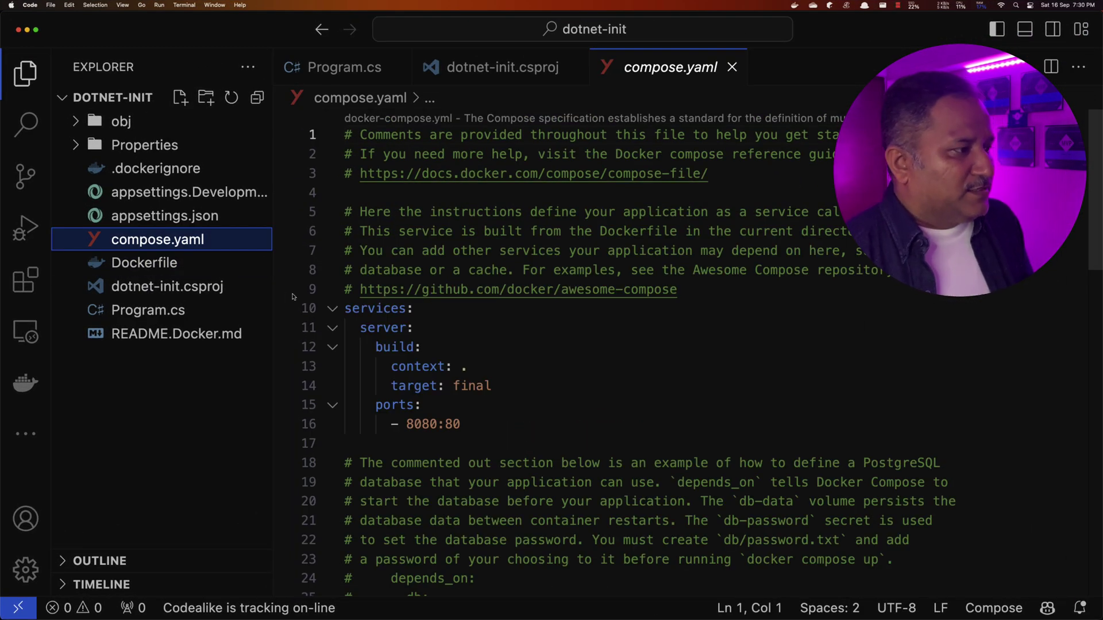
key("super+b")
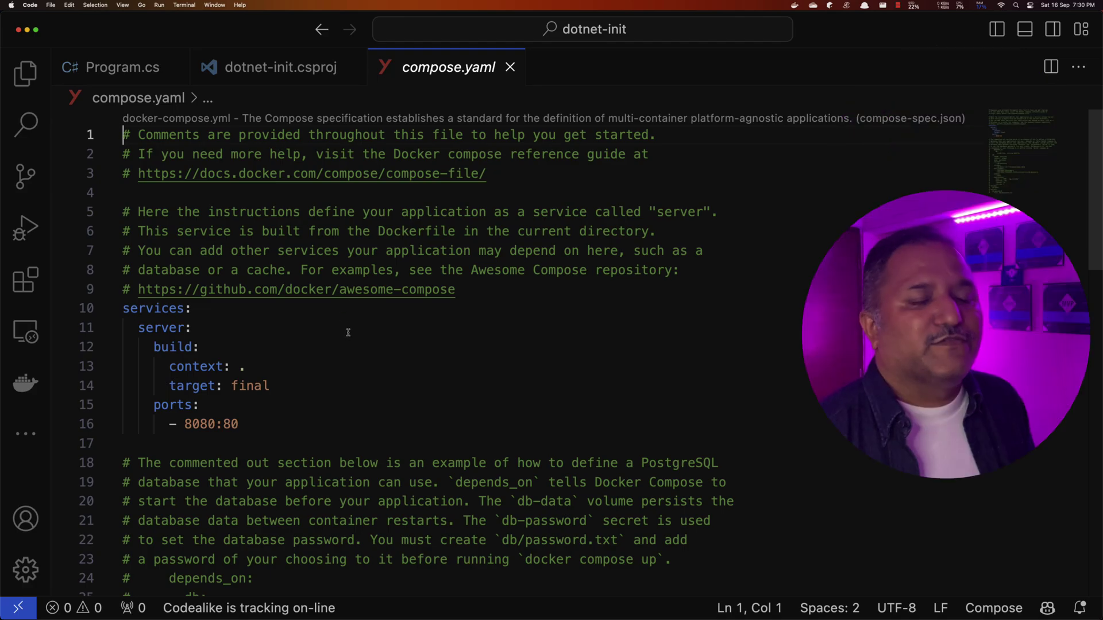
scroll(348, 333, "down", 1)
scroll(348, 332, "down", 1)
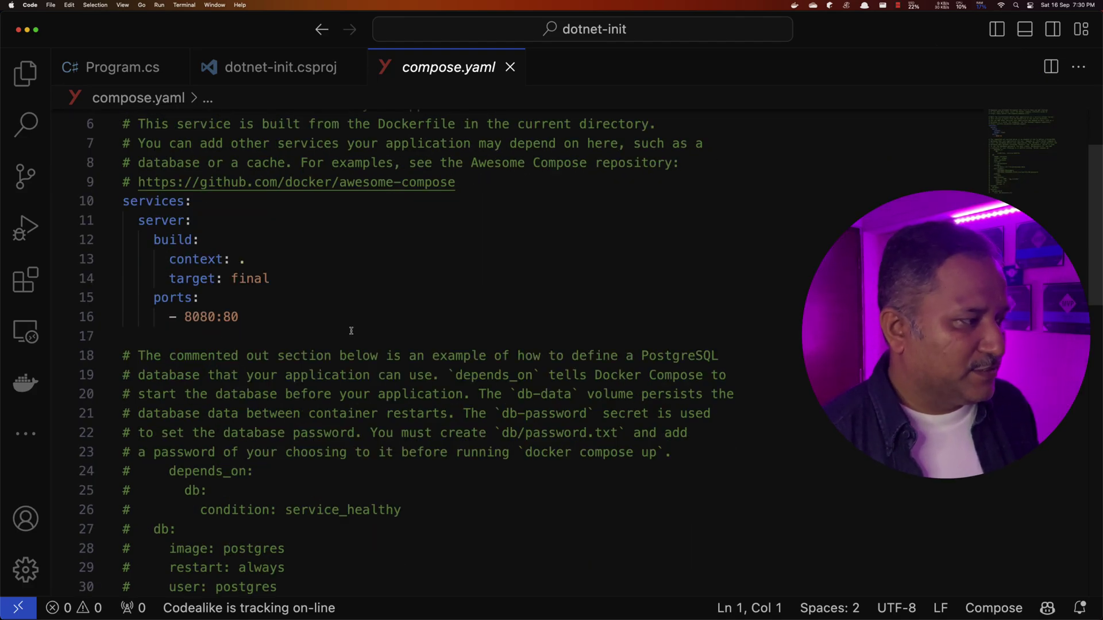
mouse_move(153, 201)
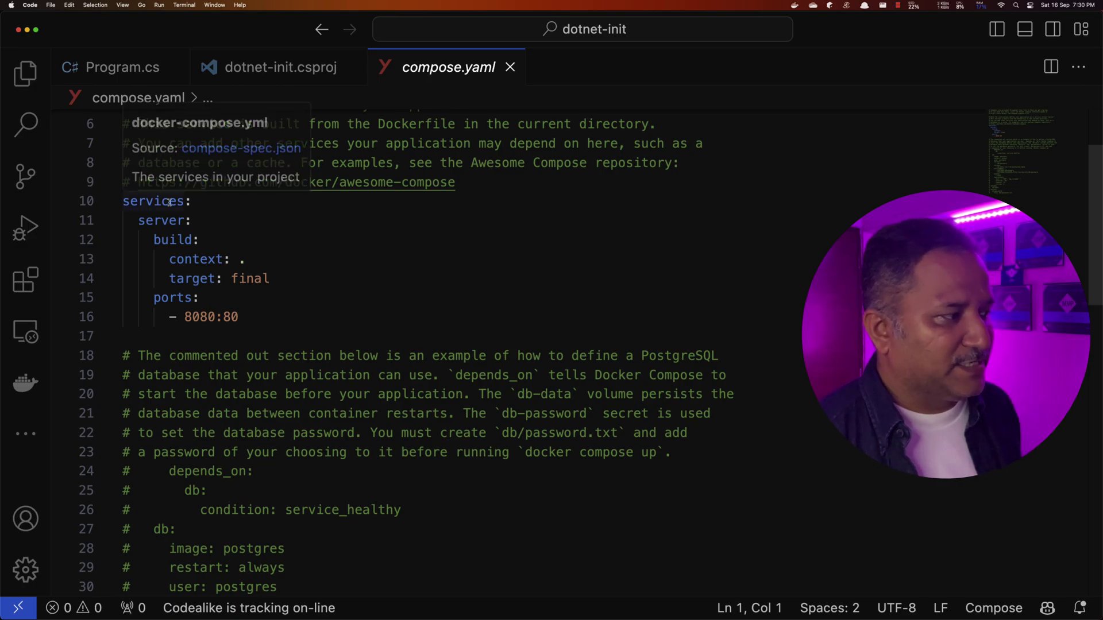
left_click(169, 201)
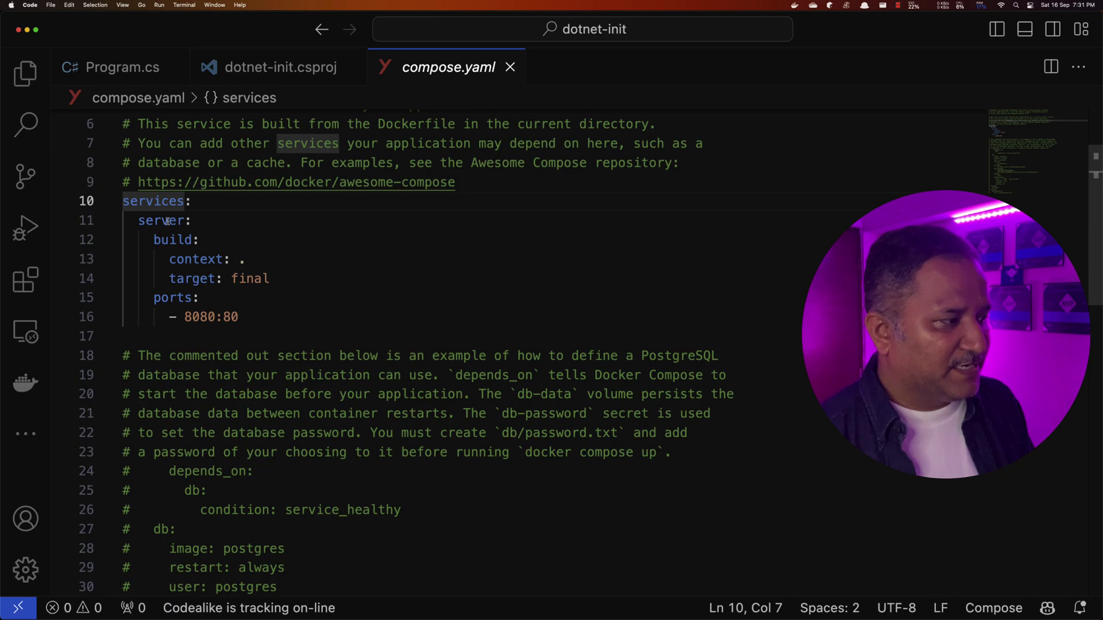
left_click(170, 221)
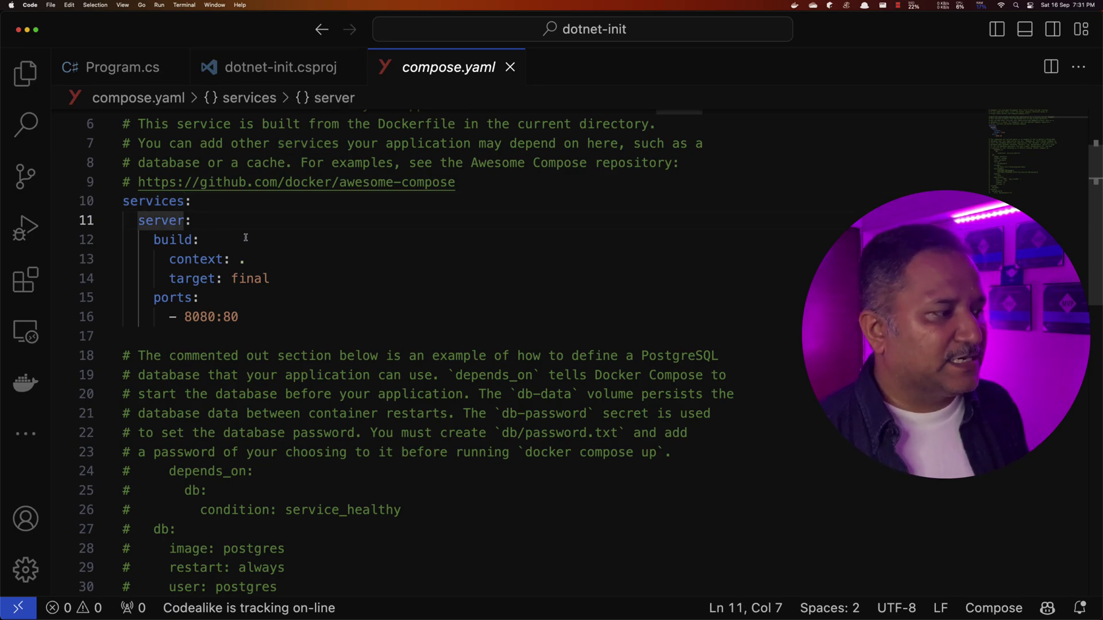
left_click(263, 278)
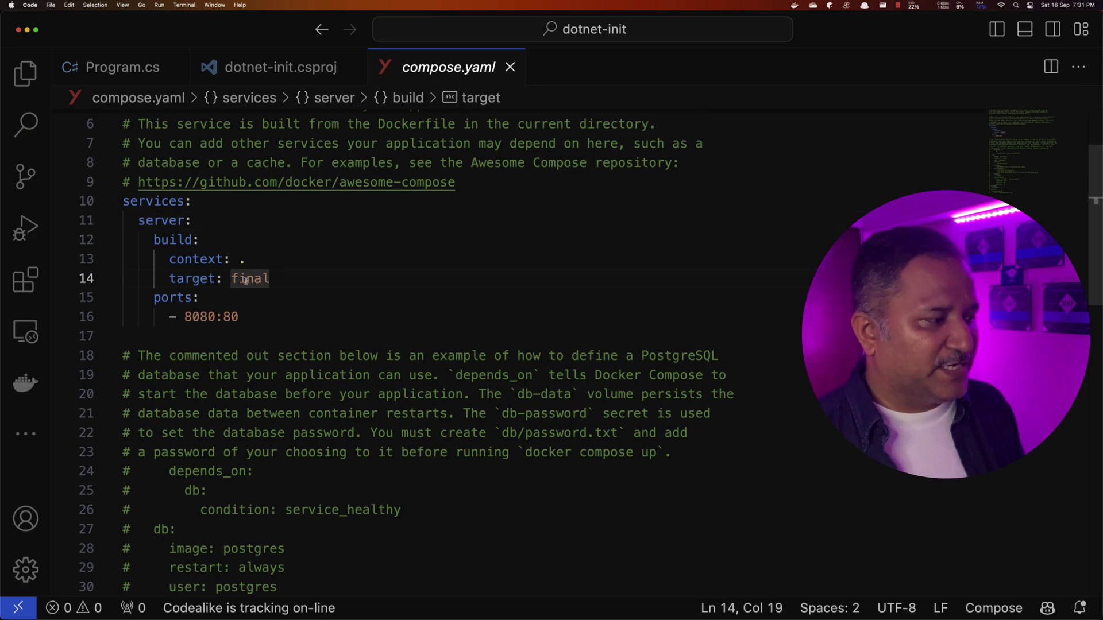
left_click(212, 278)
Highlight the 8080:80 port mapping and the commented Postgres example with depends_on
double_click(184, 298)
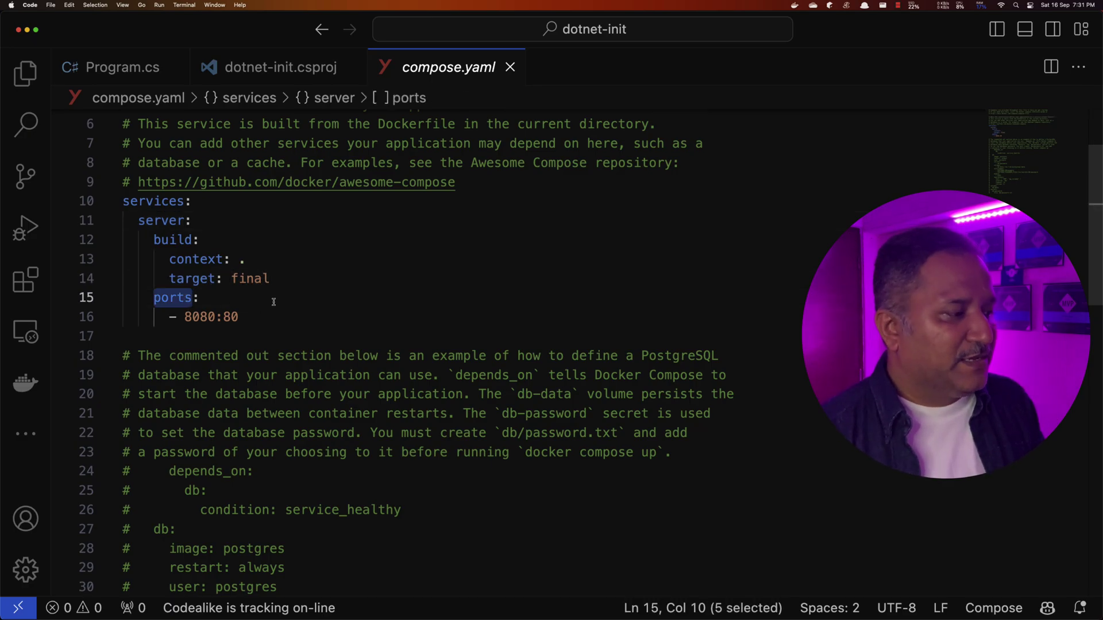
double_click(203, 317)
double_click(231, 317)
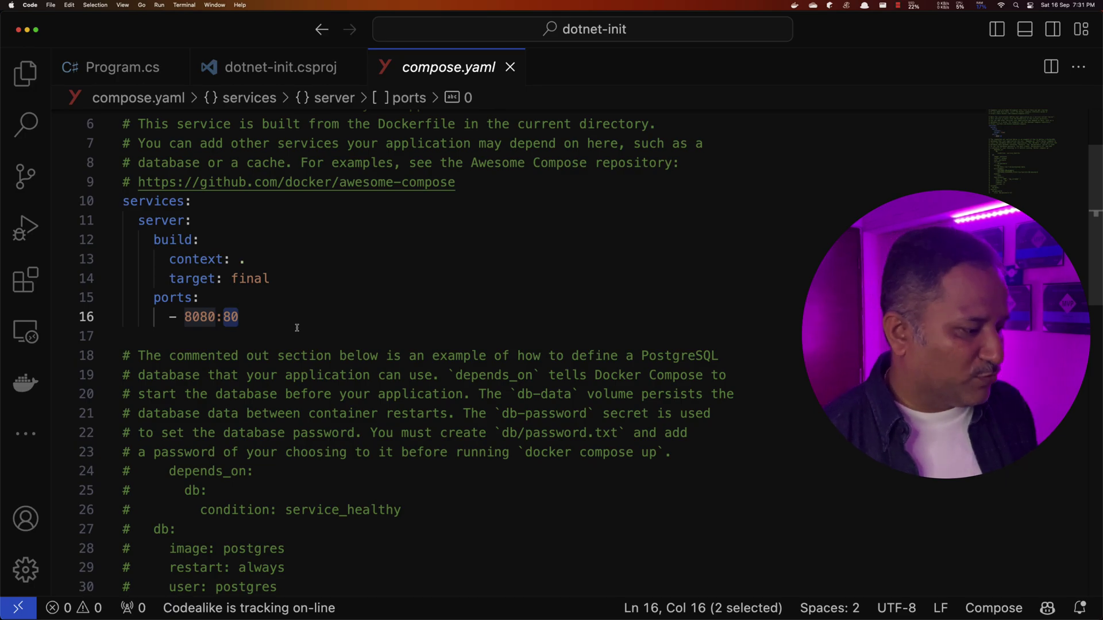
scroll(297, 327, "down", 1)
scroll(302, 329, "down", 2)
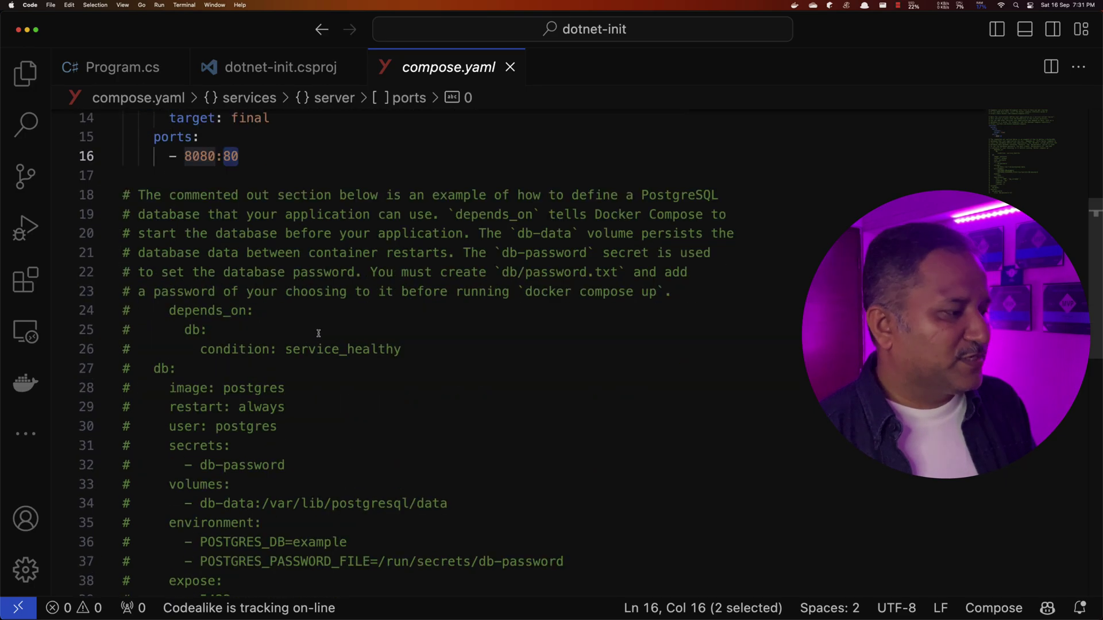
scroll(318, 334, "down", 5)
scroll(318, 334, "down", 1)
scroll(318, 333, "up", 4)
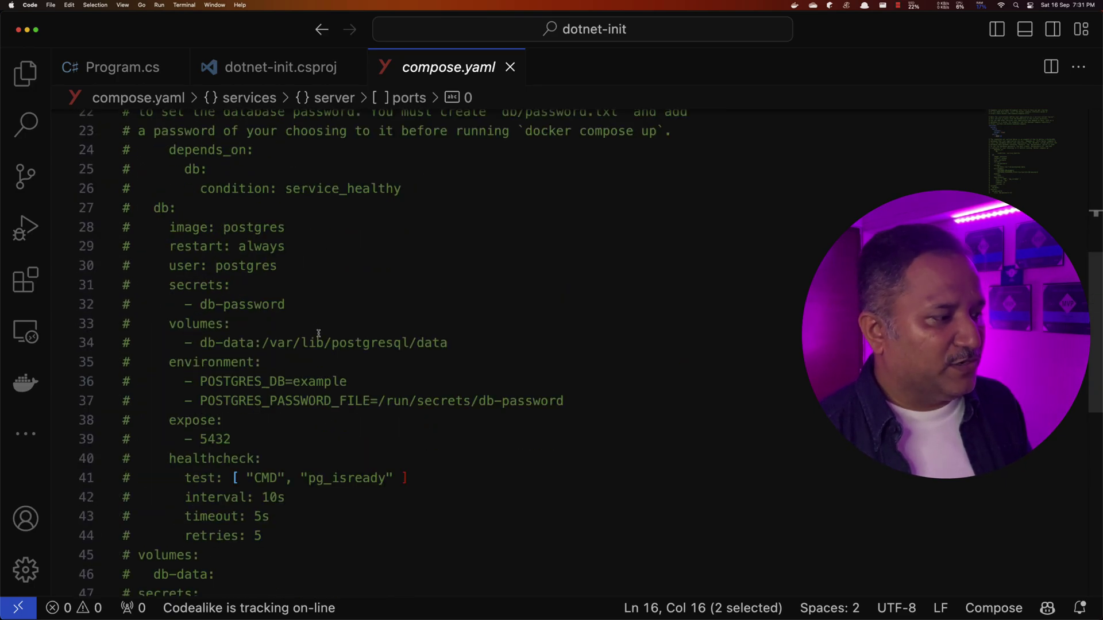
scroll(318, 334, "up", 2)
scroll(317, 333, "up", 1)
scroll(318, 333, "down", 2)
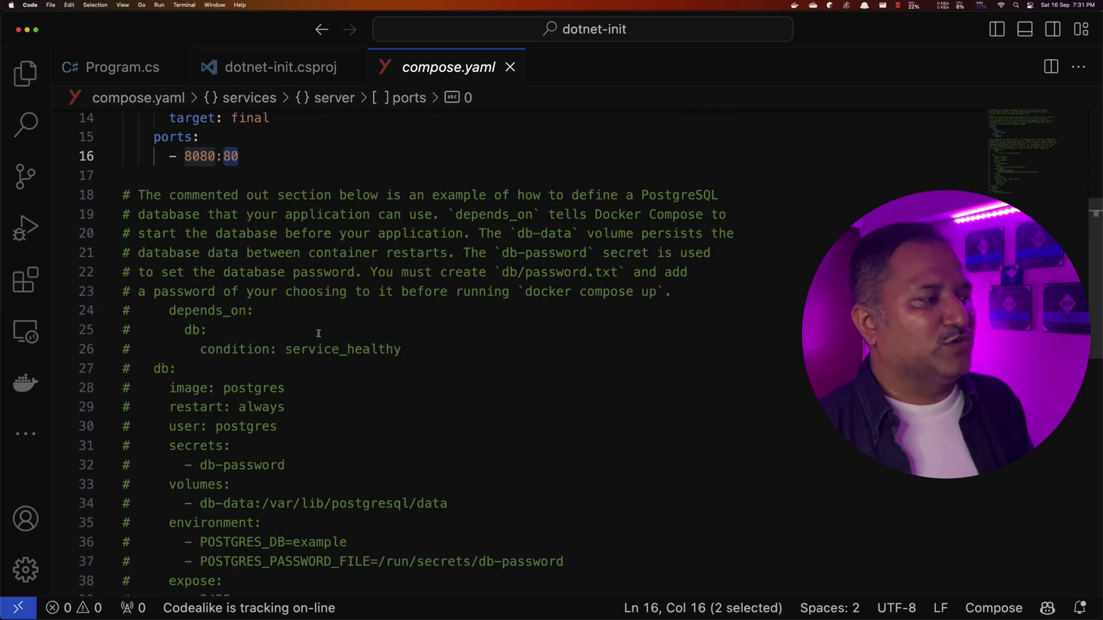
scroll(319, 333, "down", 1)
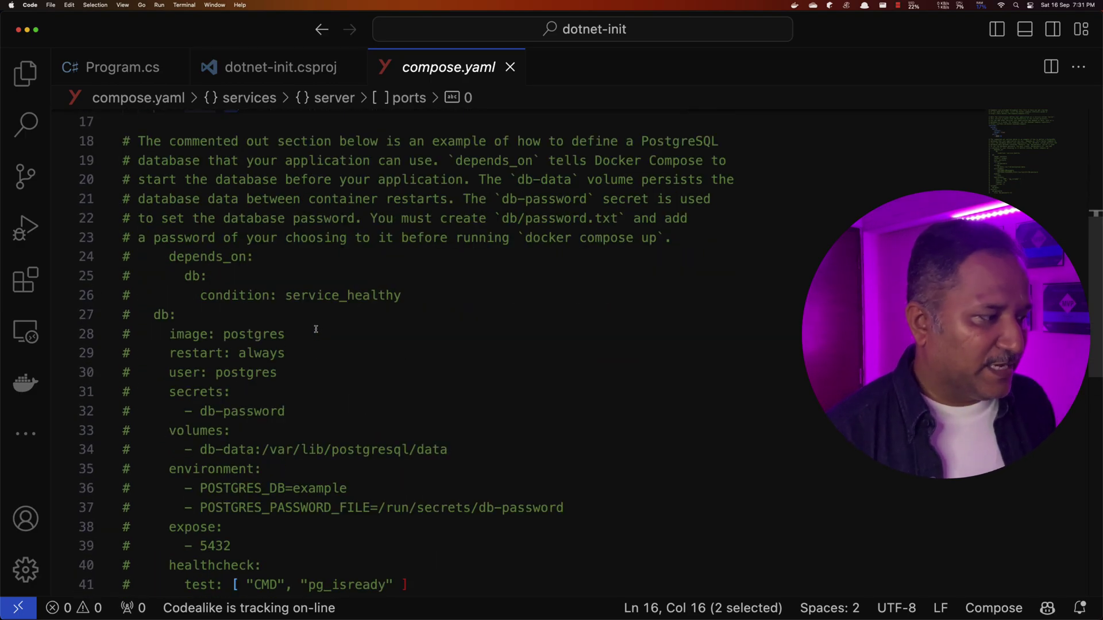
double_click(212, 256)
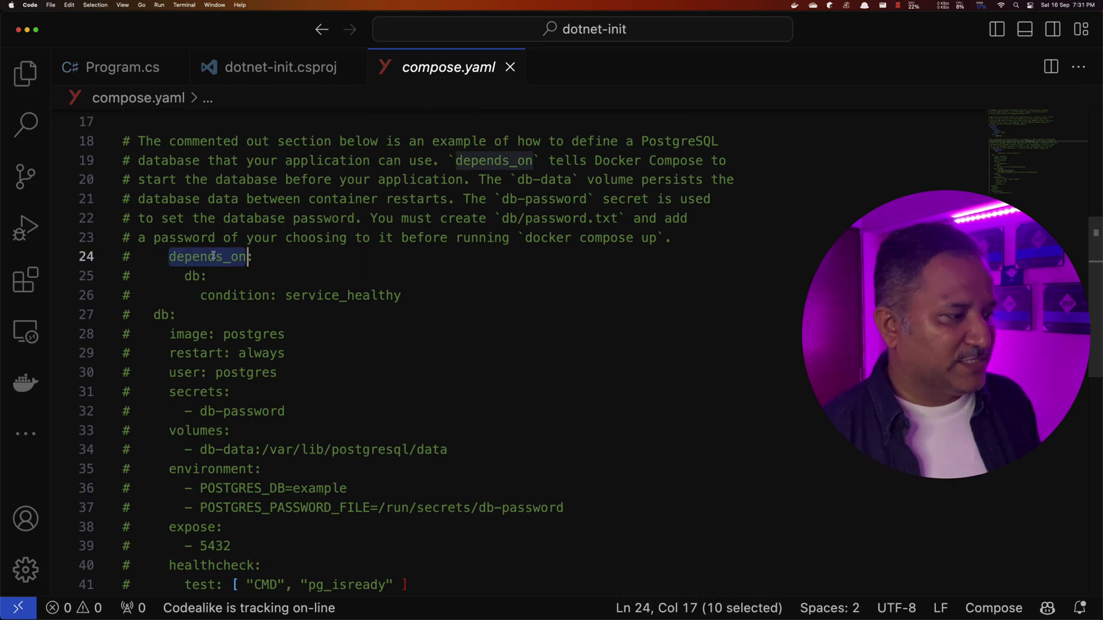
scroll(348, 353, "down", 1)
left_click(263, 282)
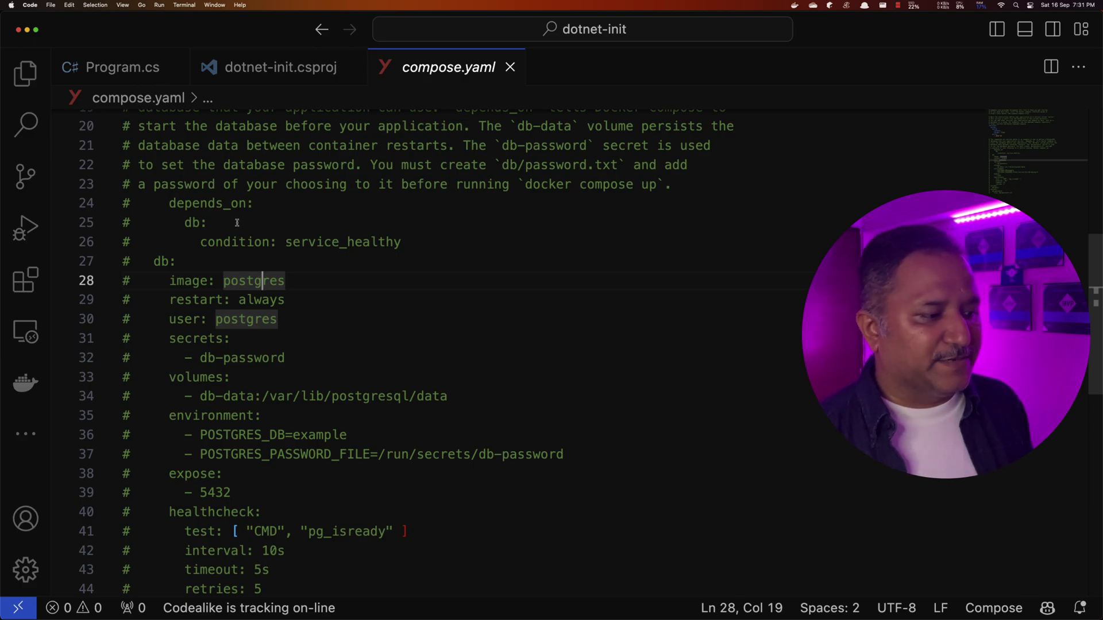
scroll(285, 324, "up", 4)
scroll(333, 423, "up", 2)
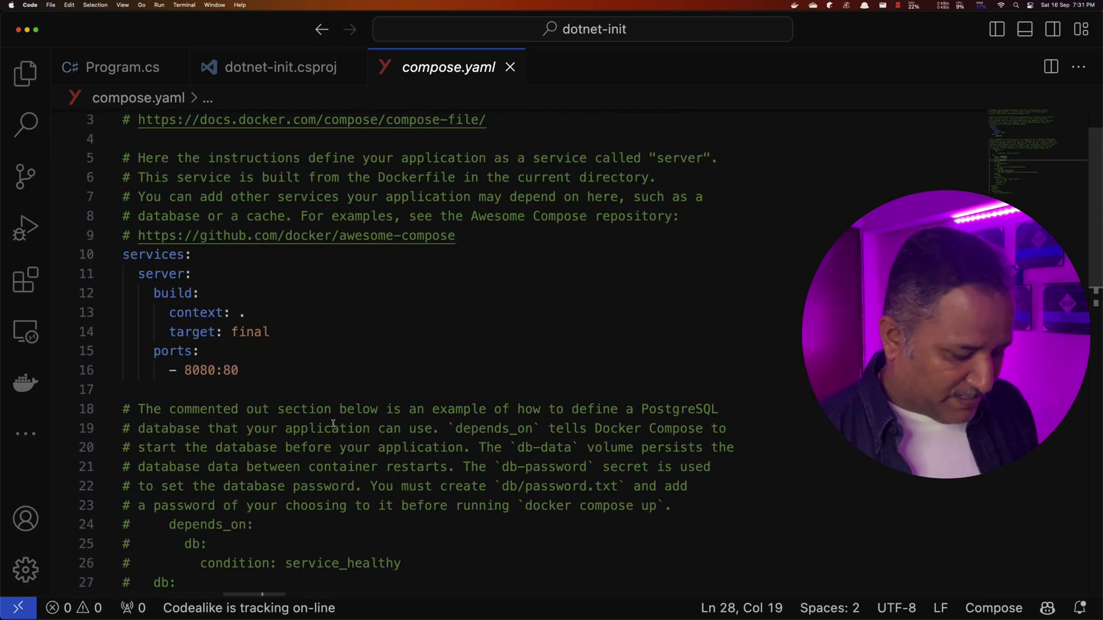
key("super+b")
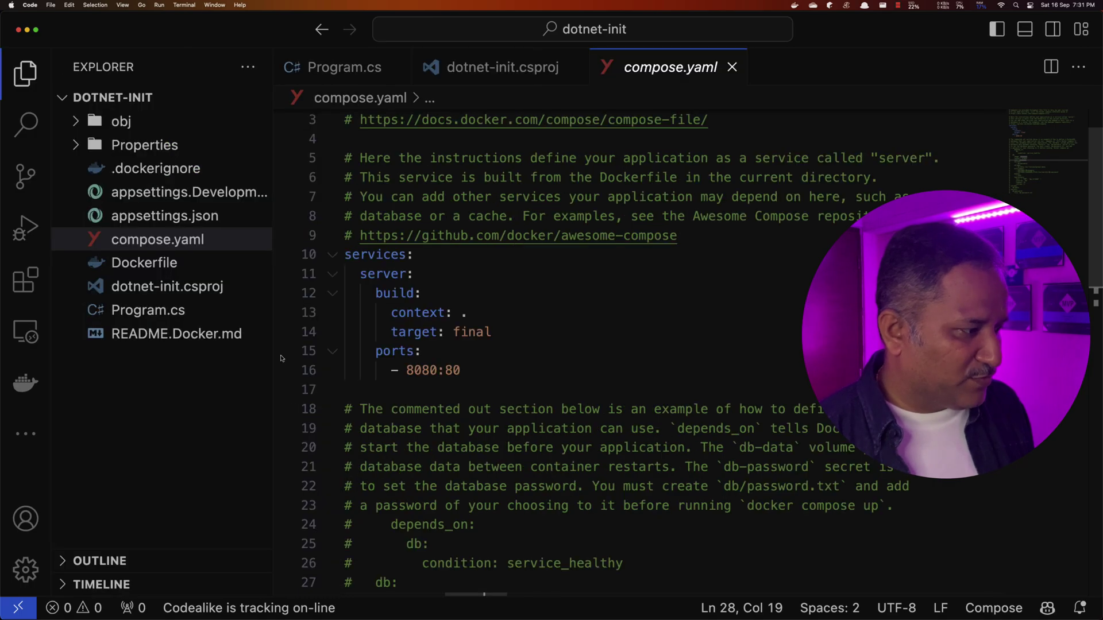
mouse_move(176, 333)
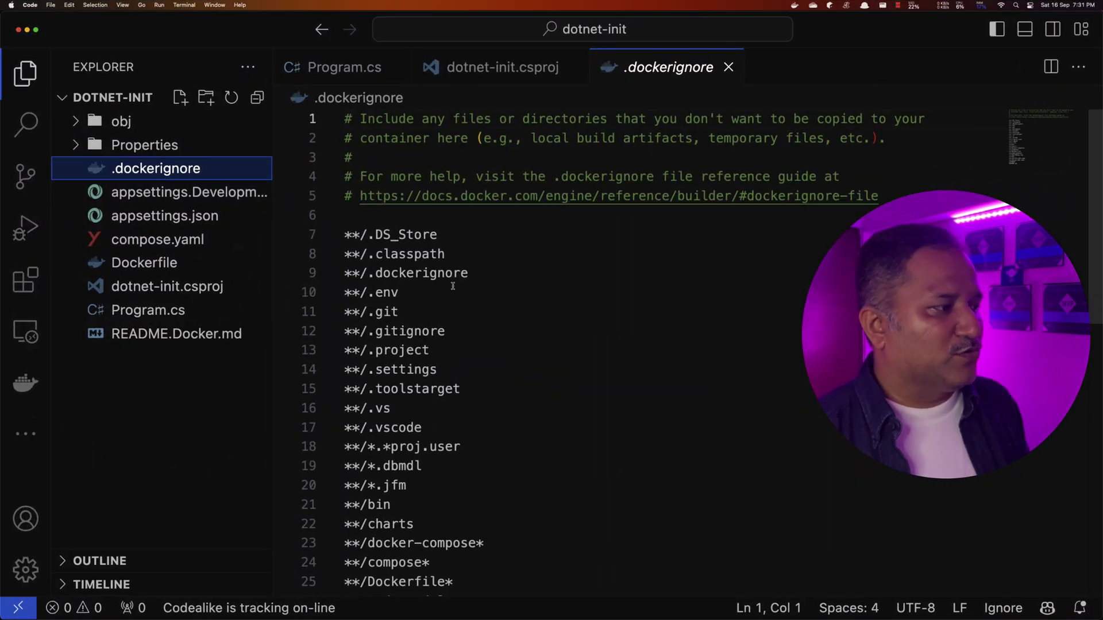
Scan .dockerignore entries like .DS_Store and README.md, then open README.Docker.md
key("super+b")
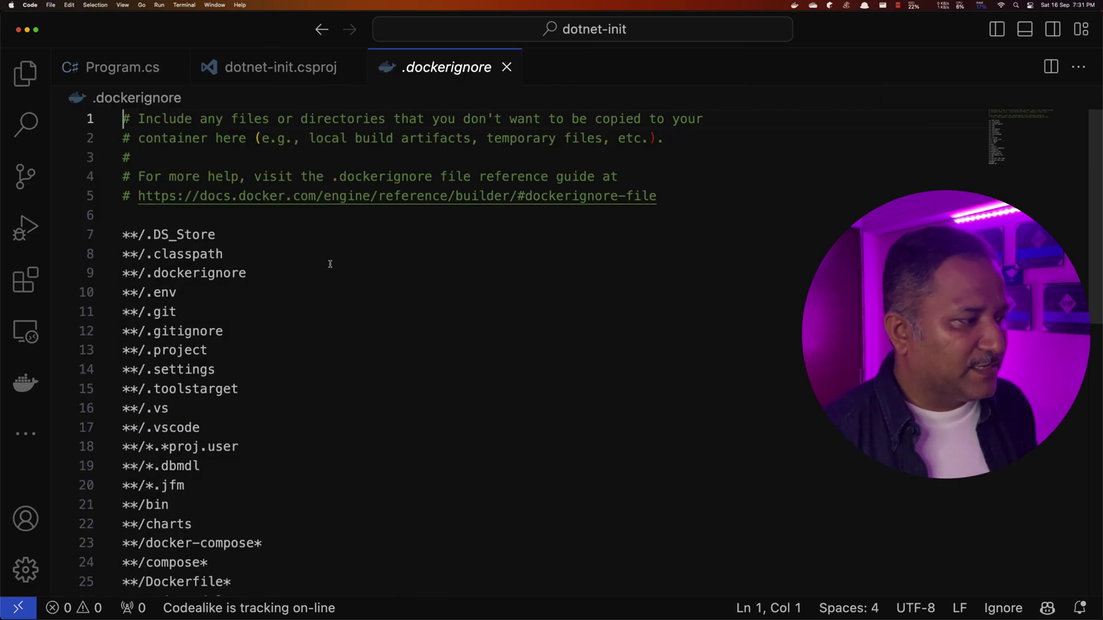
left_click(263, 235)
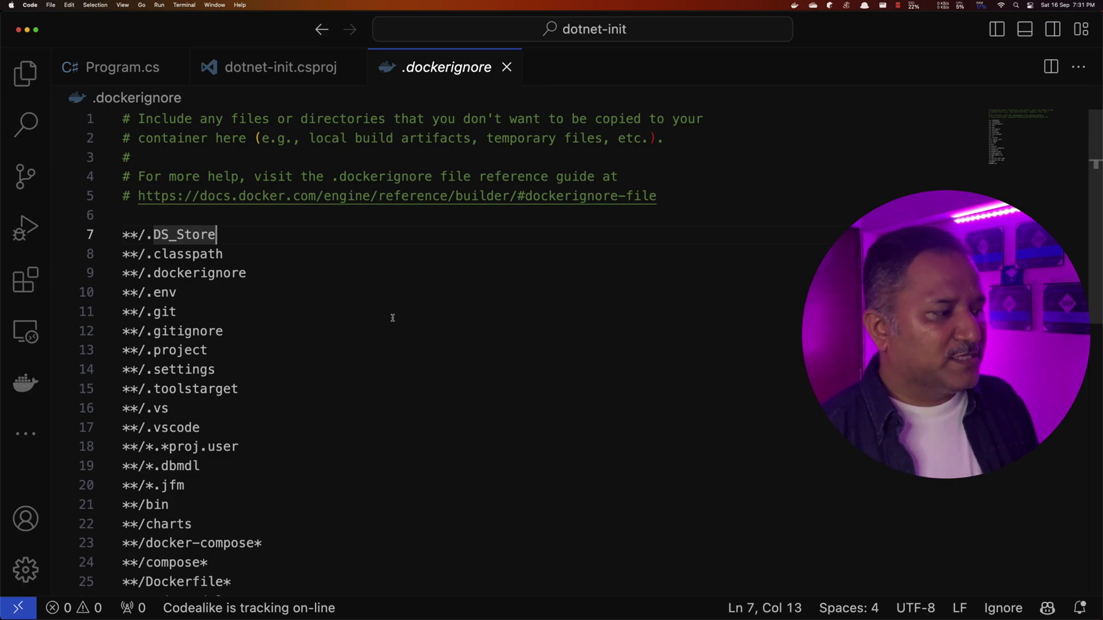
scroll(392, 318, "down", 1)
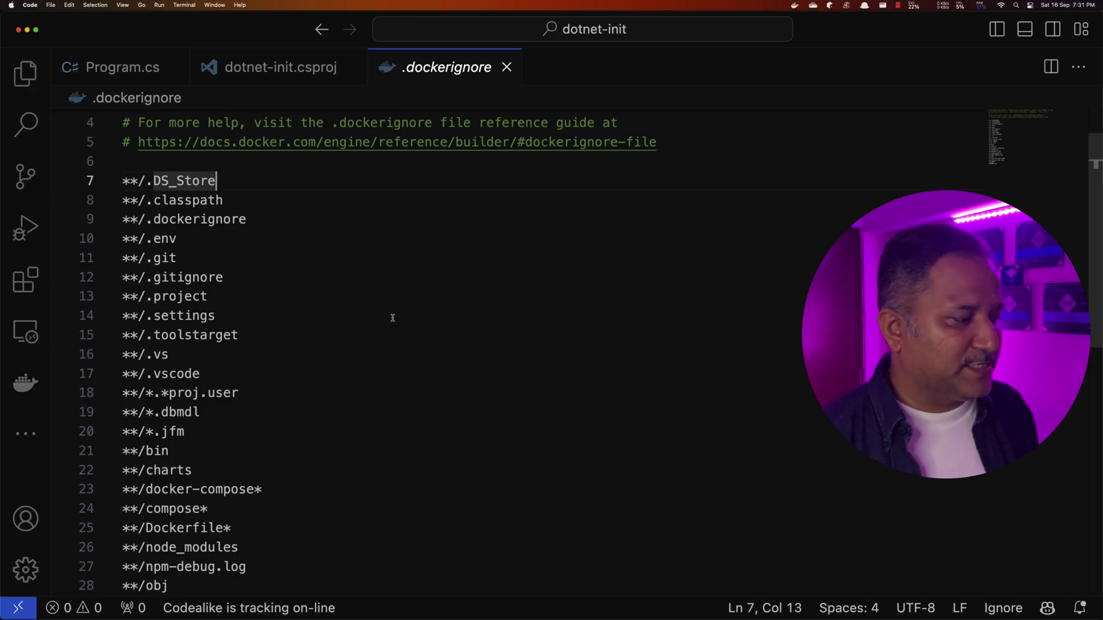
scroll(392, 318, "down", 3)
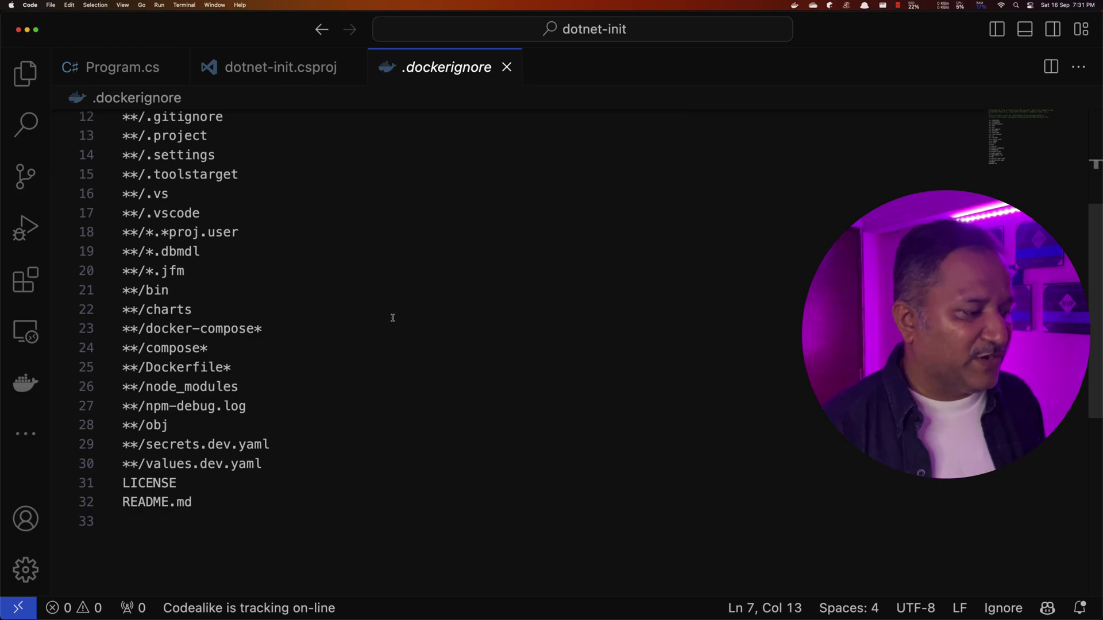
left_click(206, 498)
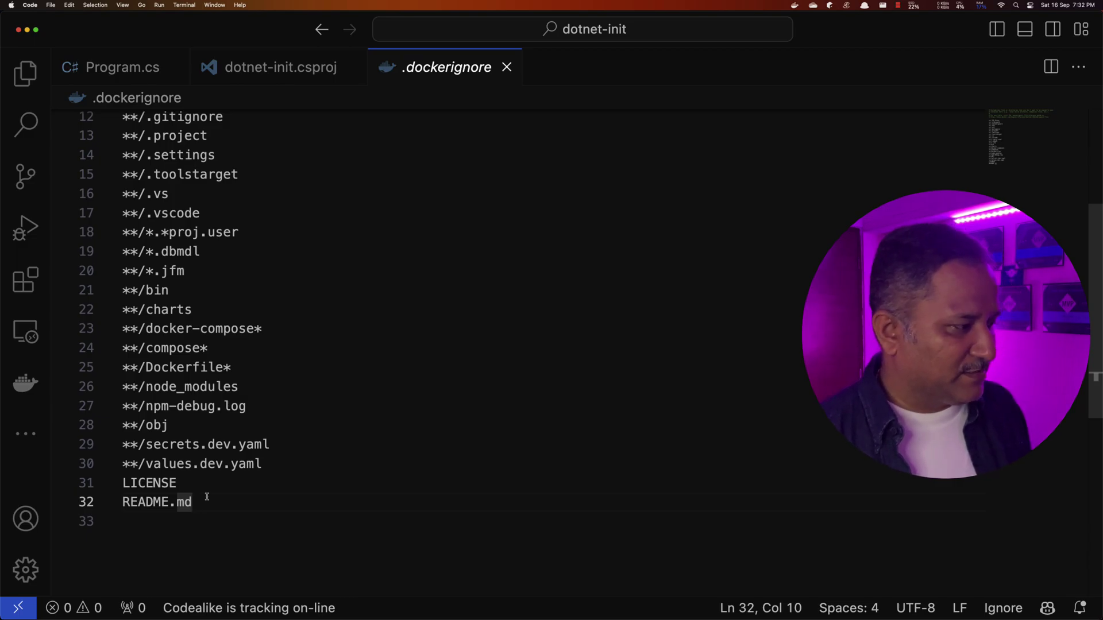
key("super+b")
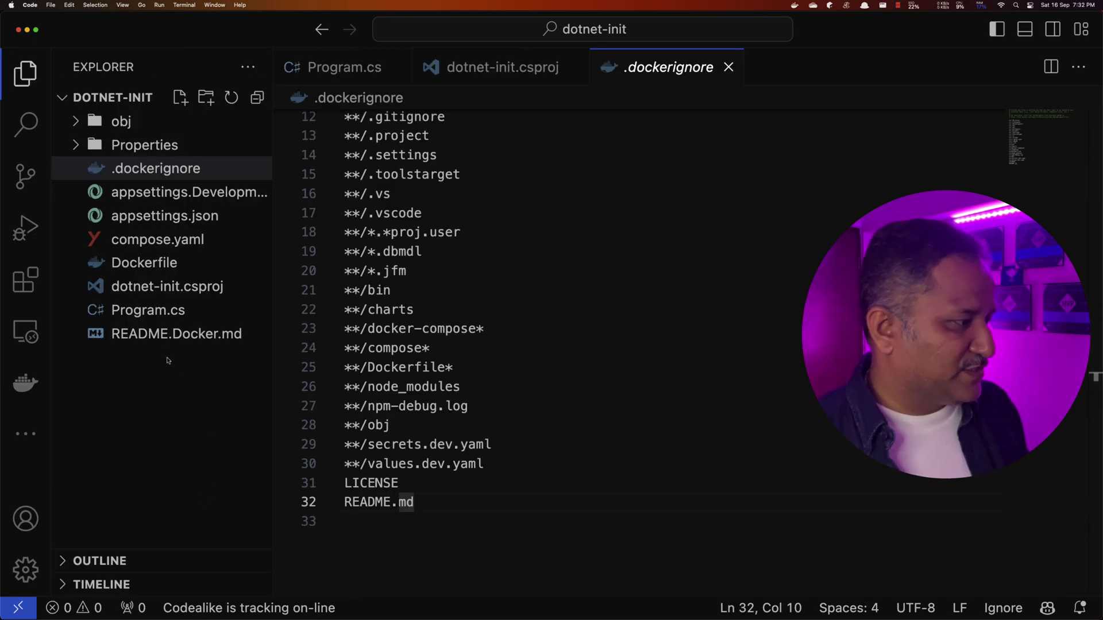
left_click(164, 333)
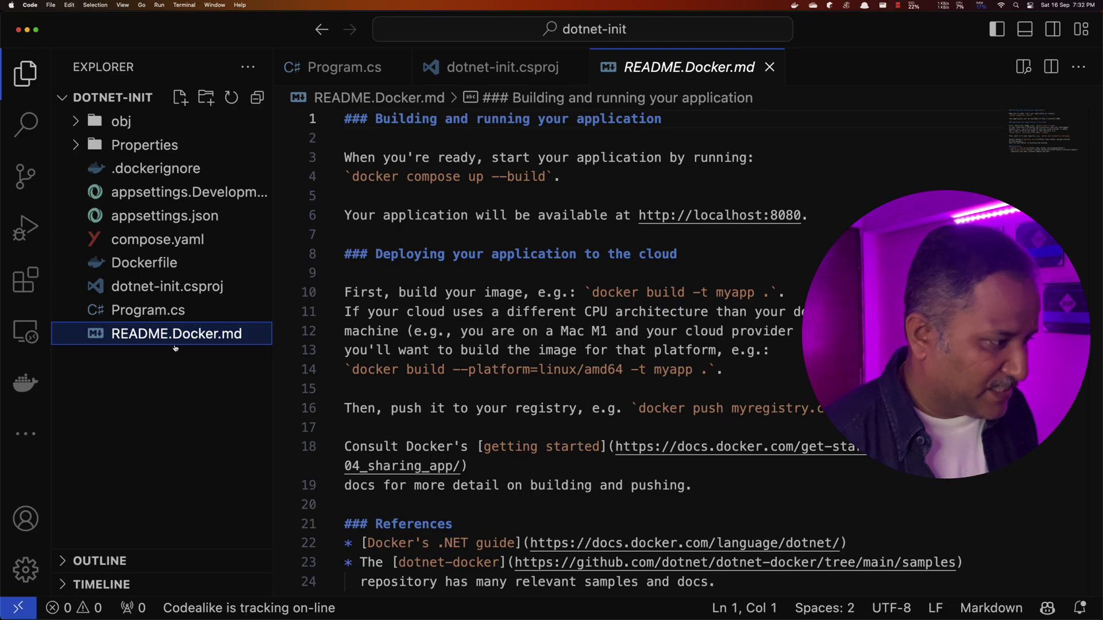
Widen README.Docker.md and select the docker compose up --build command on line 4
key("super+b")
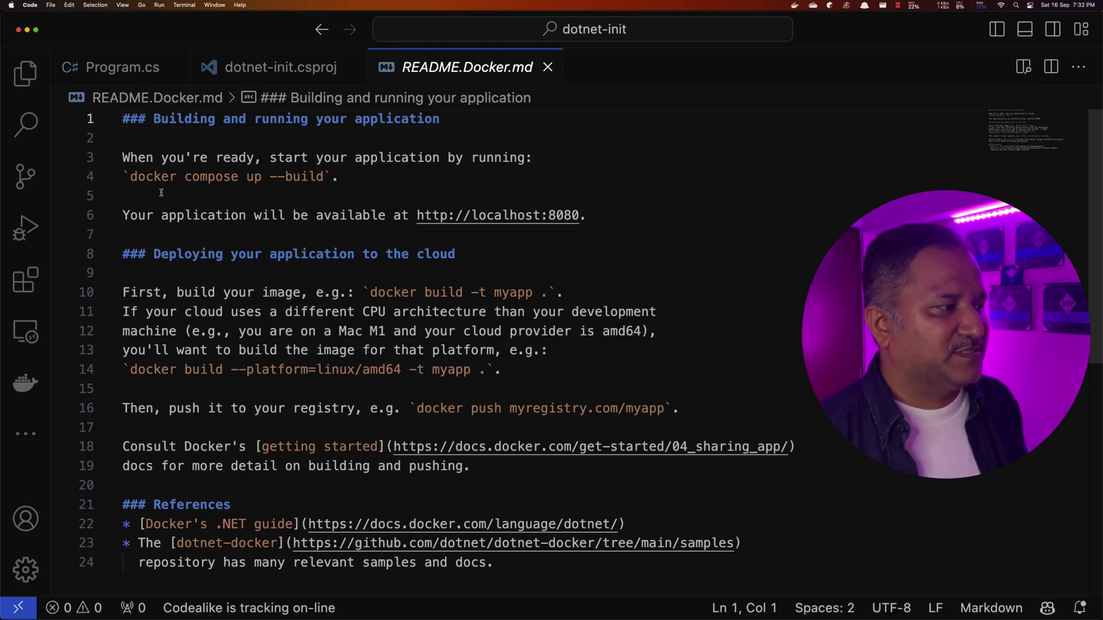
left_click_drag(131, 176, 327, 176)
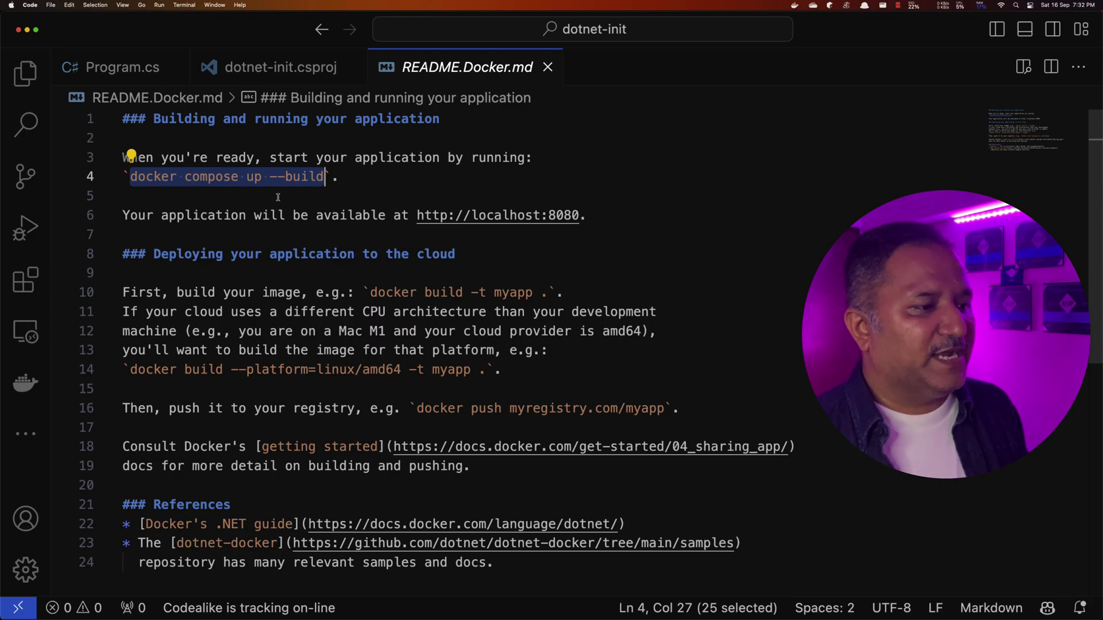
Run docker compose up --build in the terminal to start the dotnet-init-server-1 container
key("super+Tab")
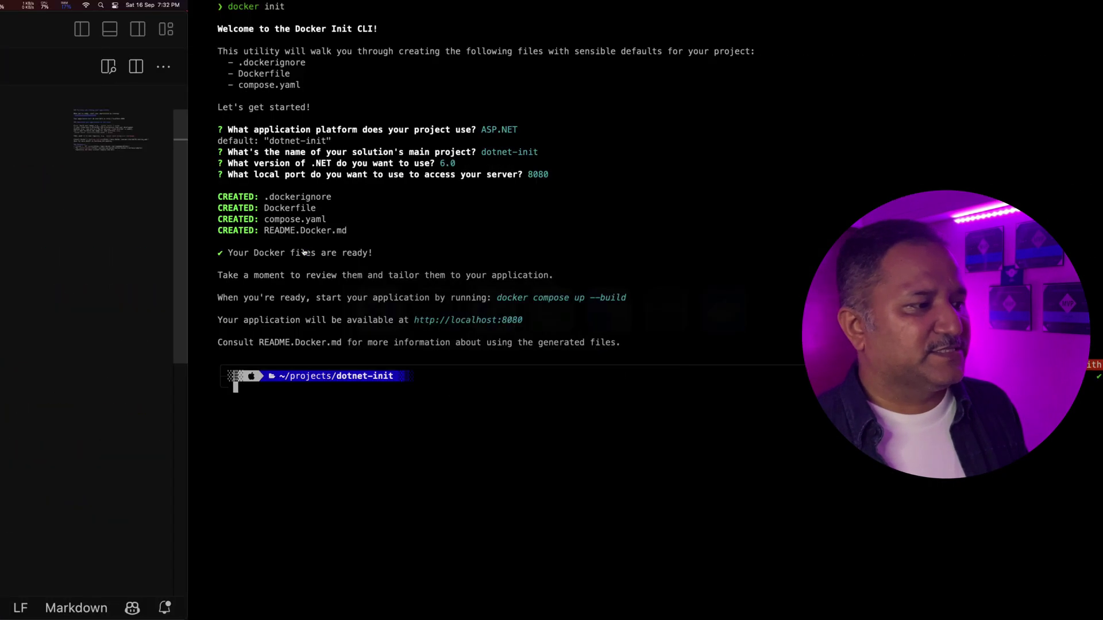
key("super+Tab")
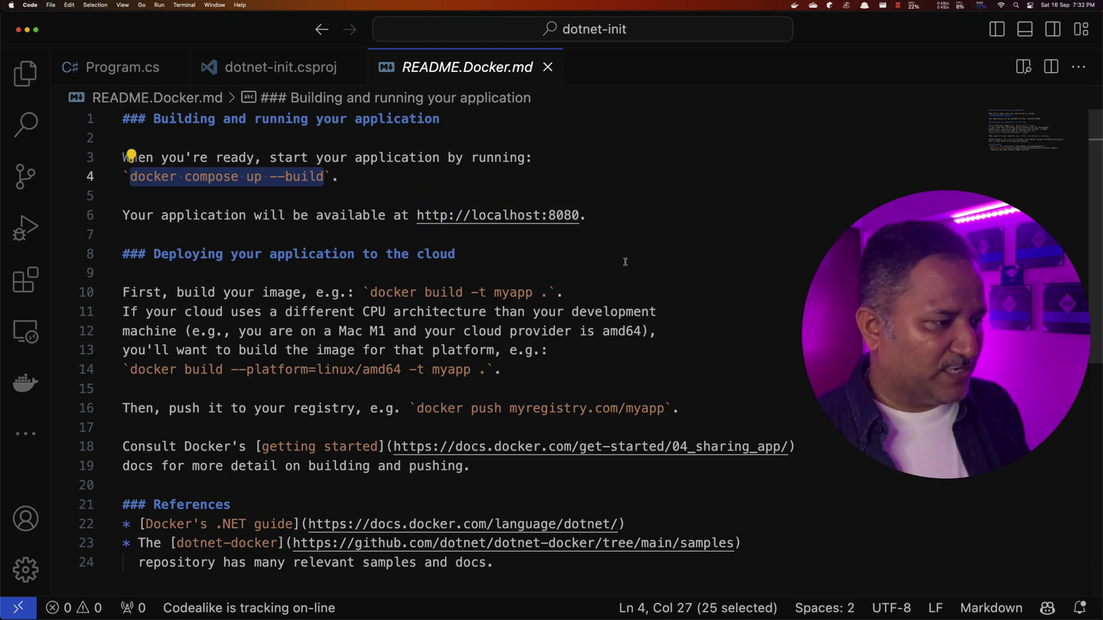
key("super+Tab")
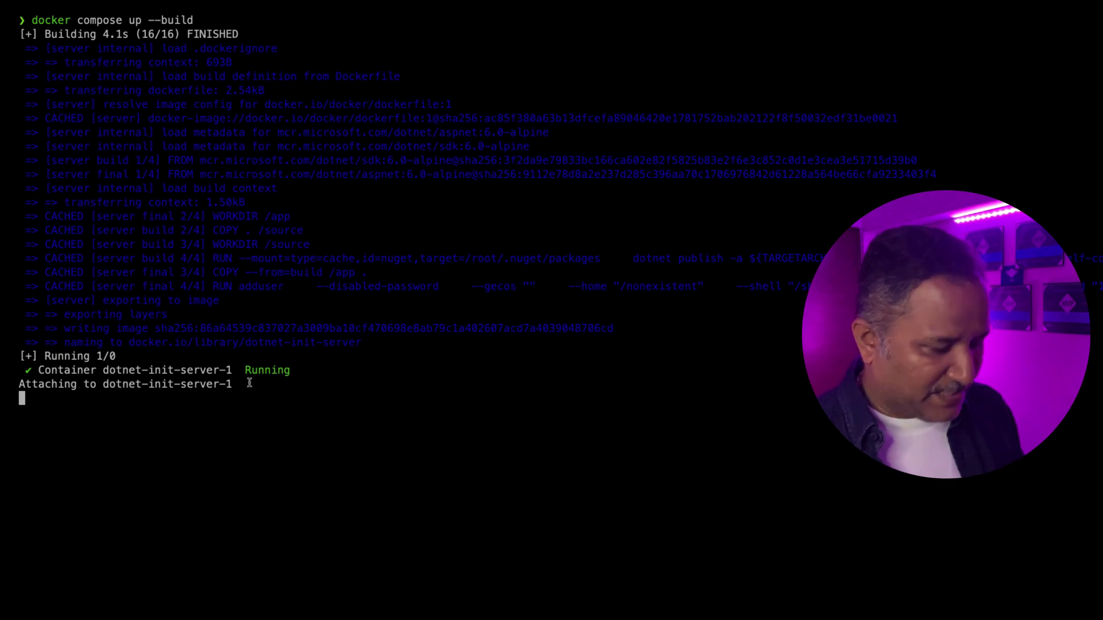
key("super+Tab")
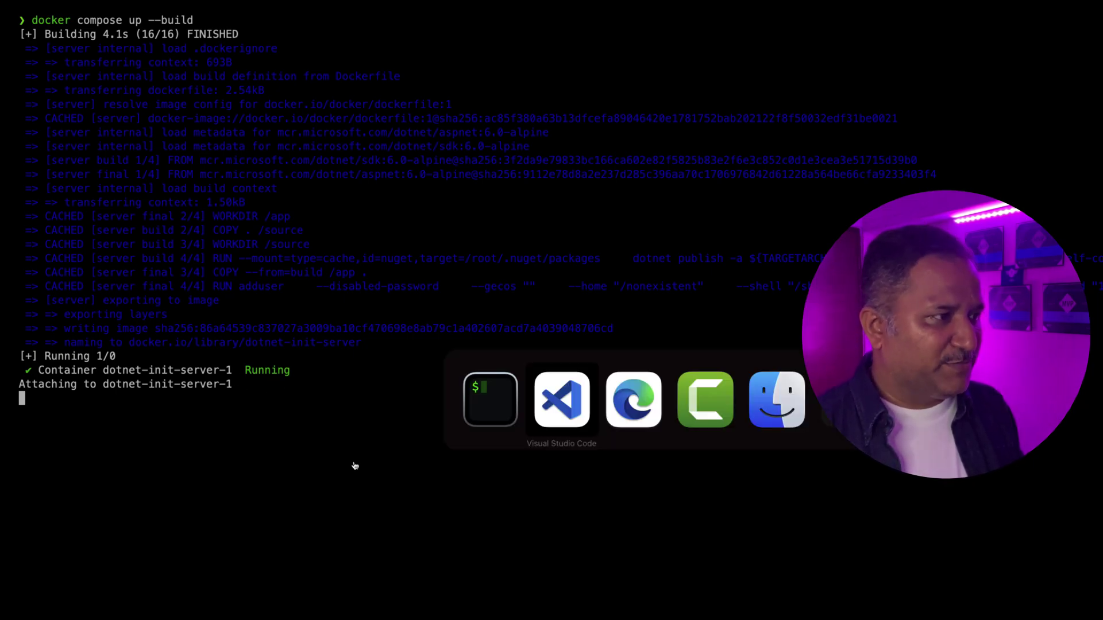
Load localhost:8080 in a new Edge tab to confirm Hello World!, then return to VS Code
key("super+Tab")
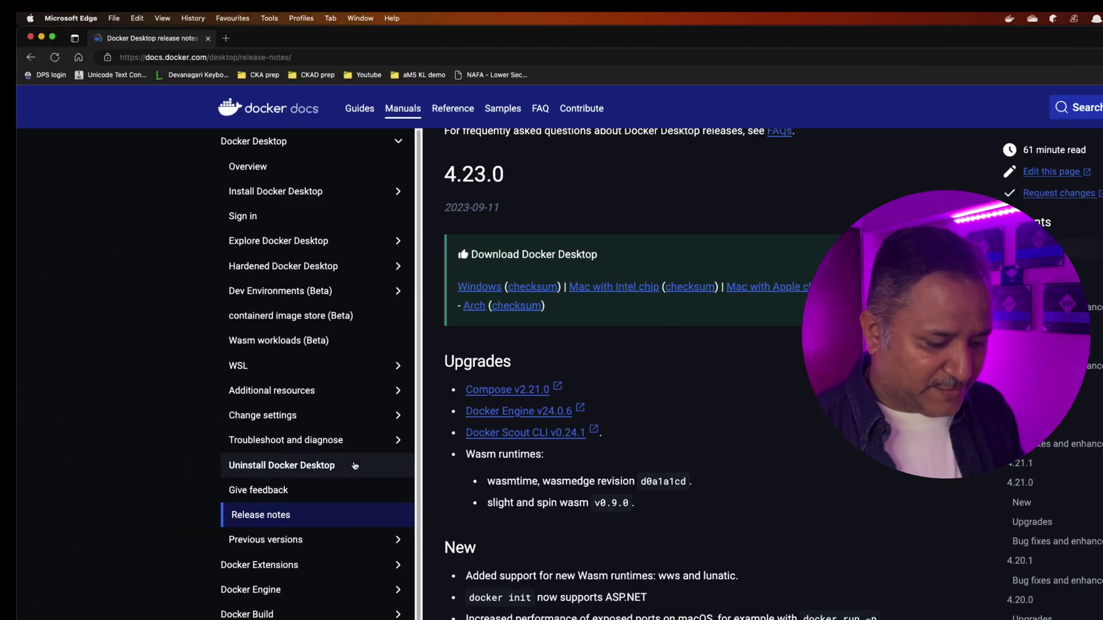
key("super+t")
type("lo")
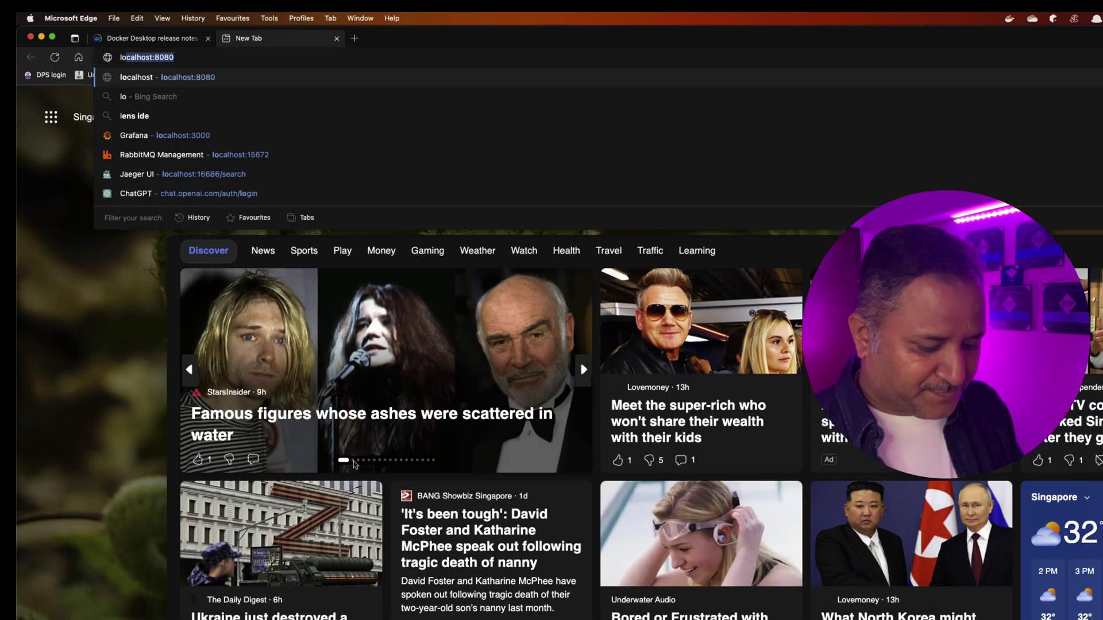
type("calhost")
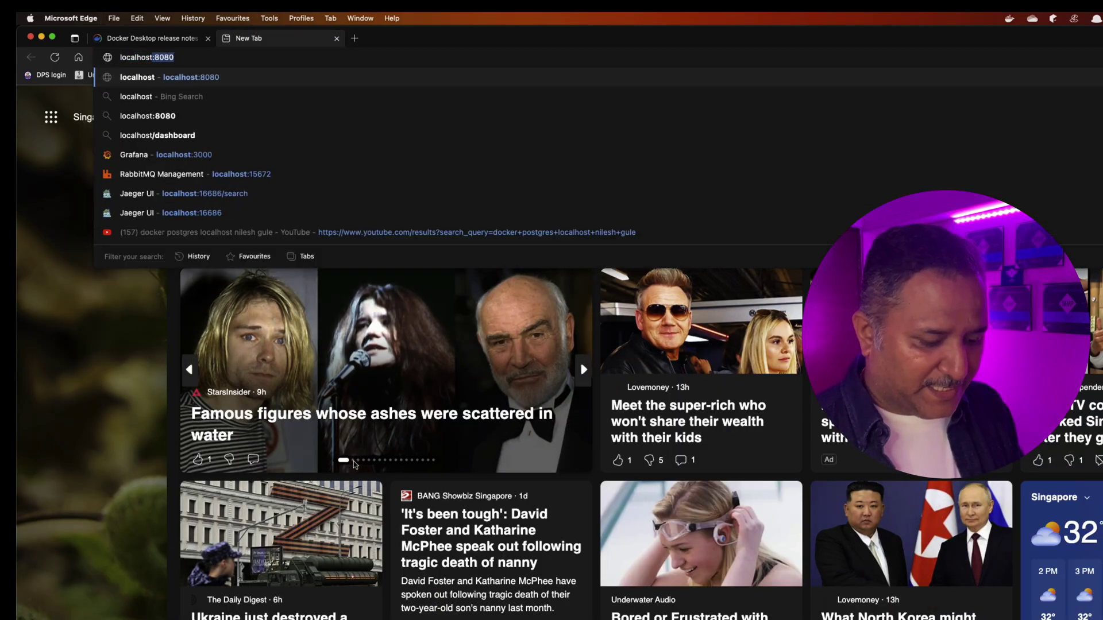
type(":8080")
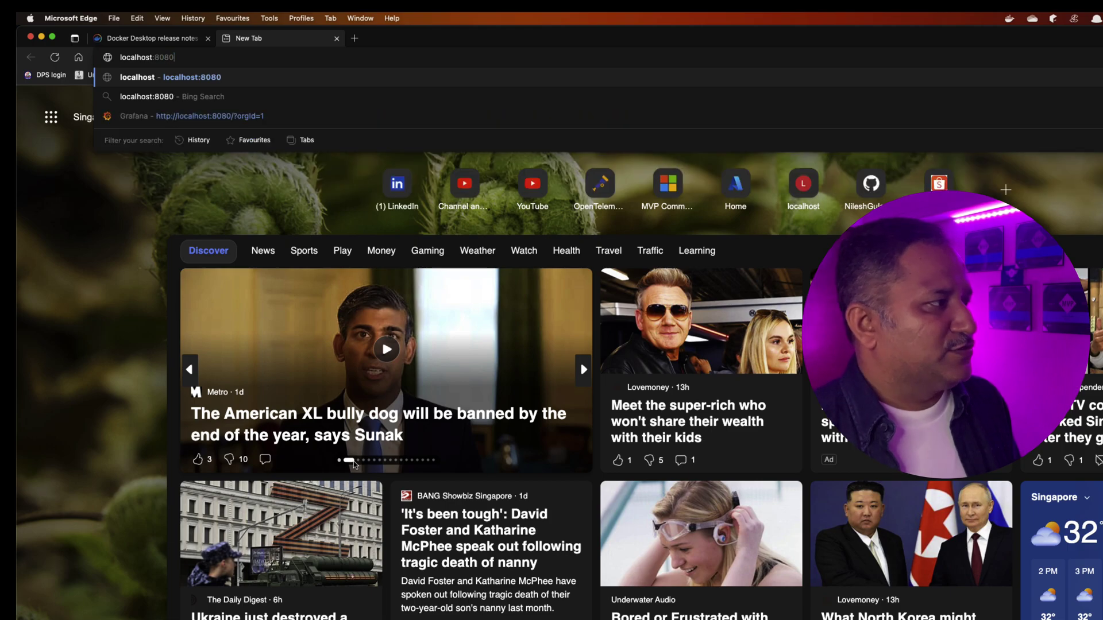
key("Return")
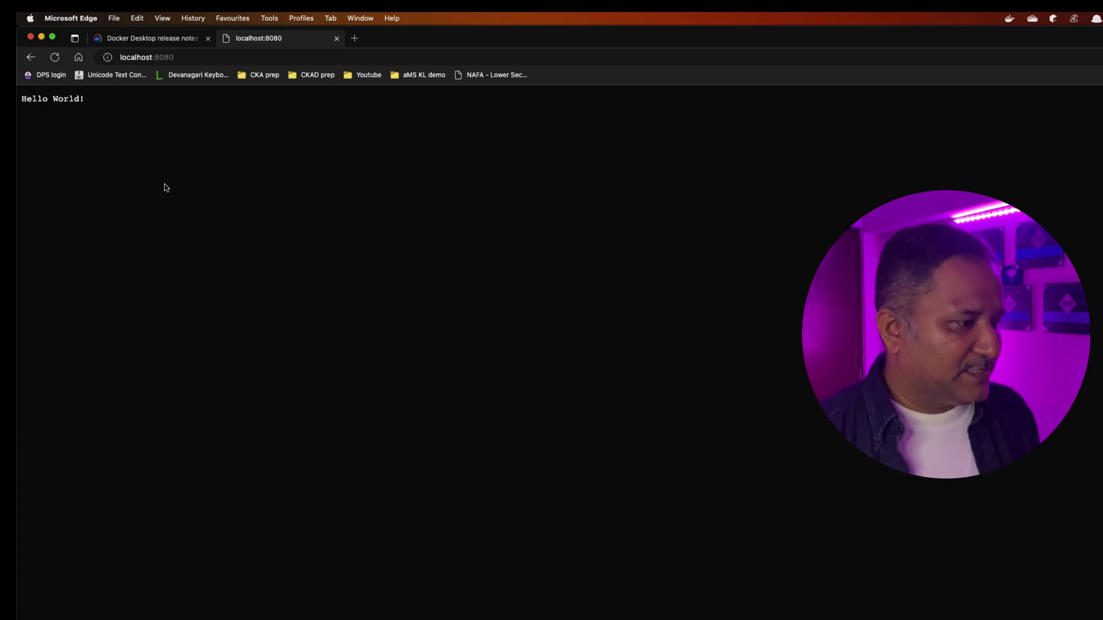
key("super+Tab")
key("super+Tab")
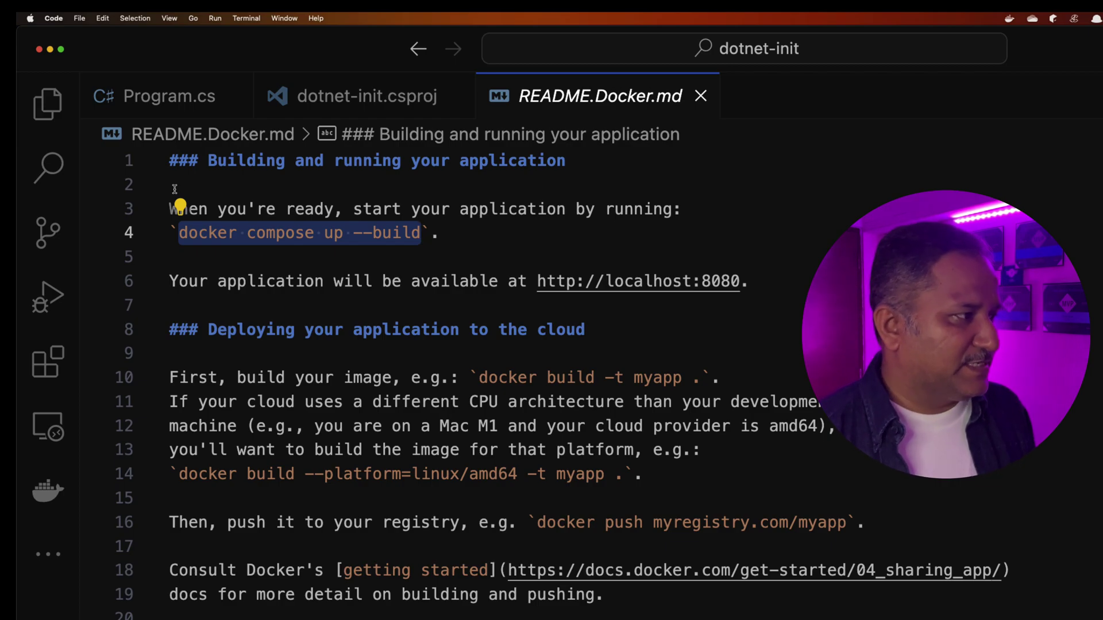
Change dotnet-init.csproj's TargetFramework from net6.0 to net7.0 and save the file
key("super+b")
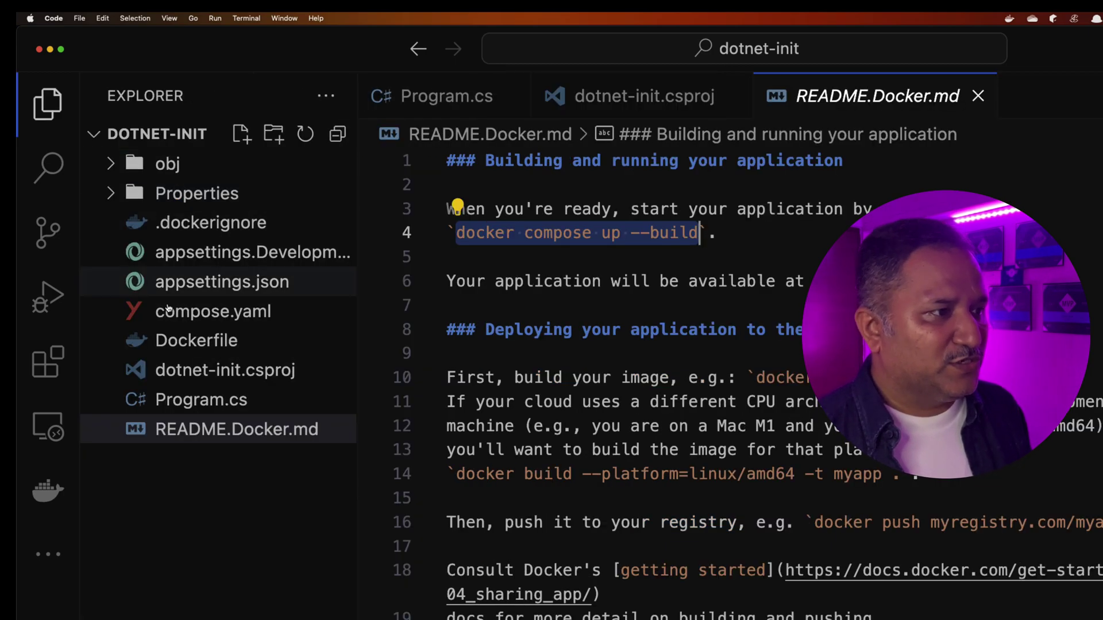
left_click(622, 99)
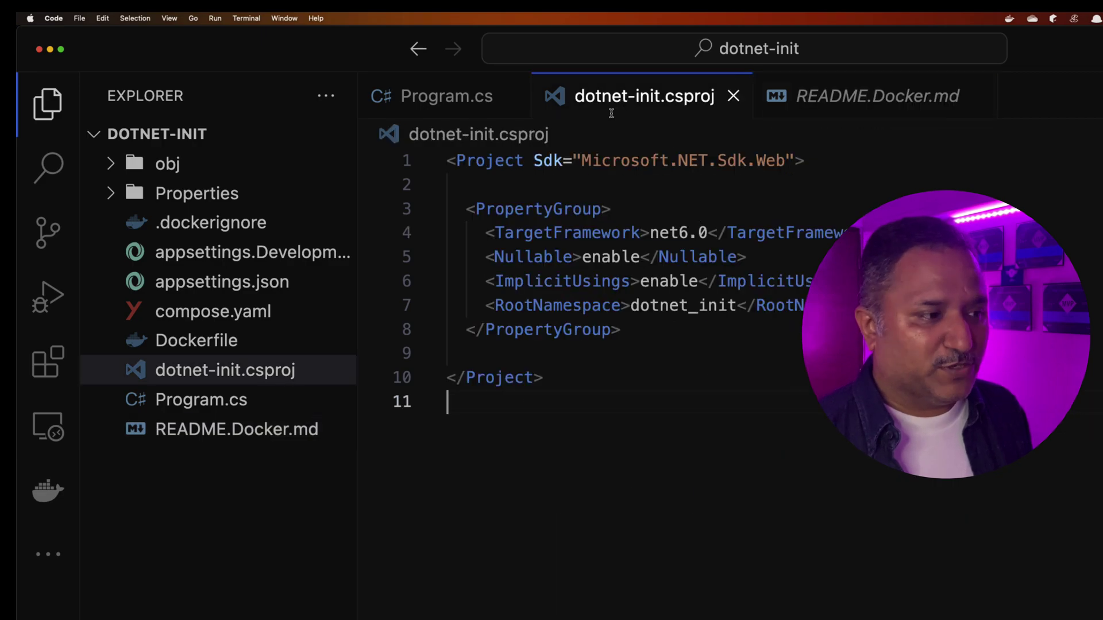
left_click(690, 232)
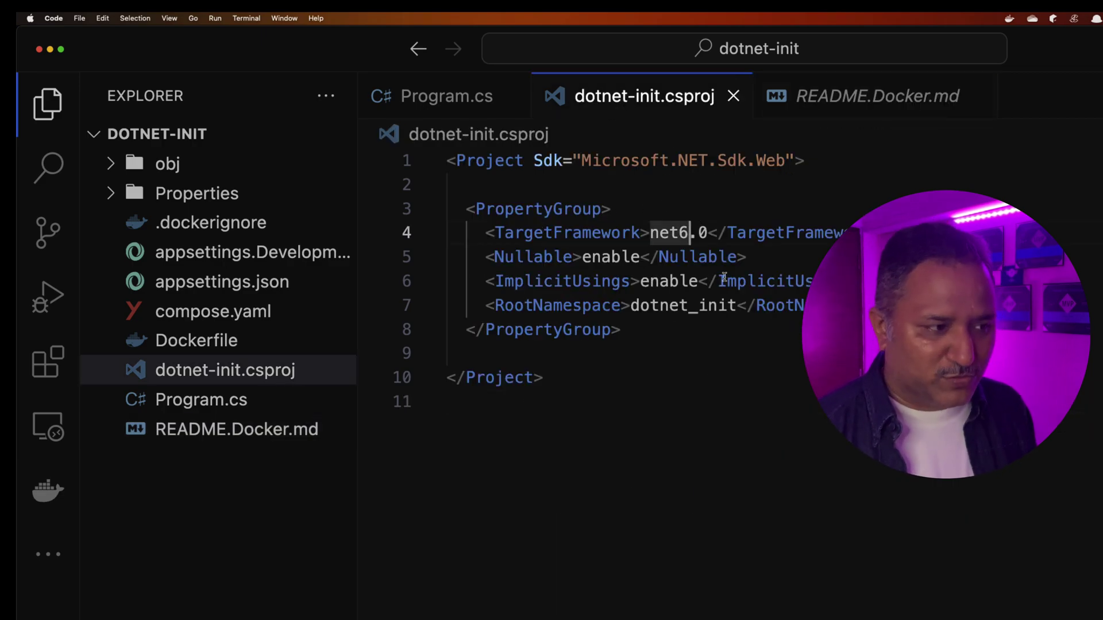
key("BackSpace")
type("7")
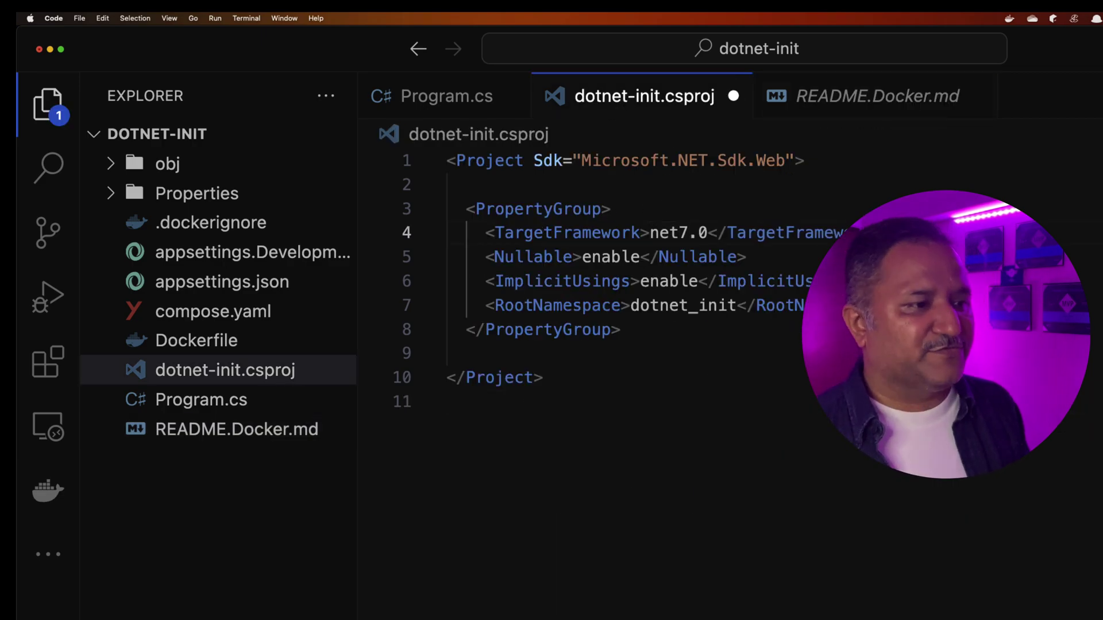
key("super+s")
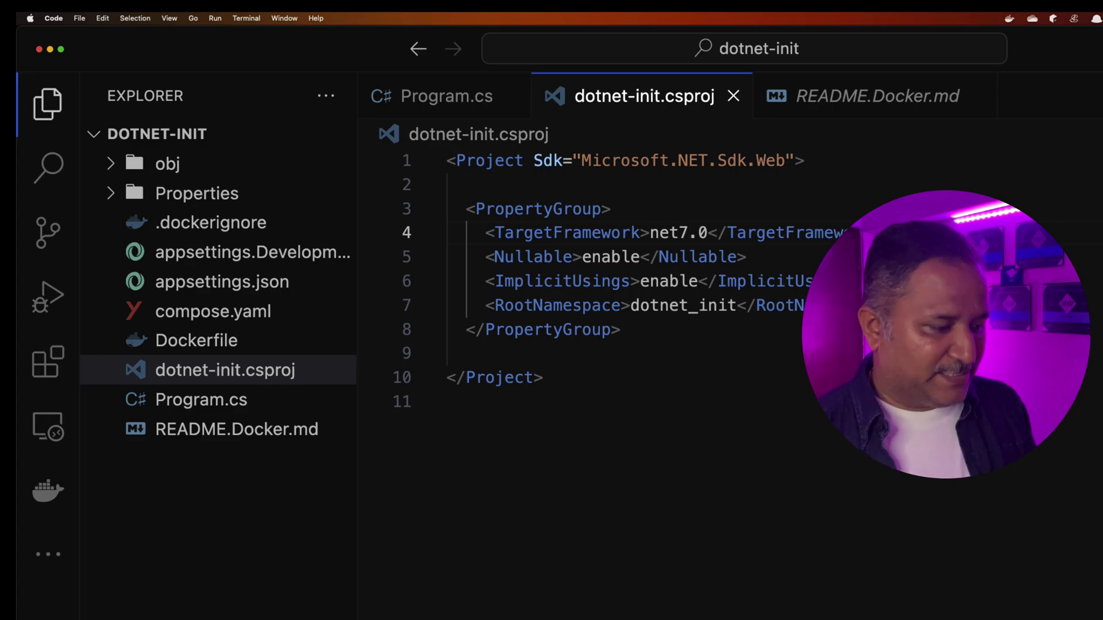
key("super+Tab")
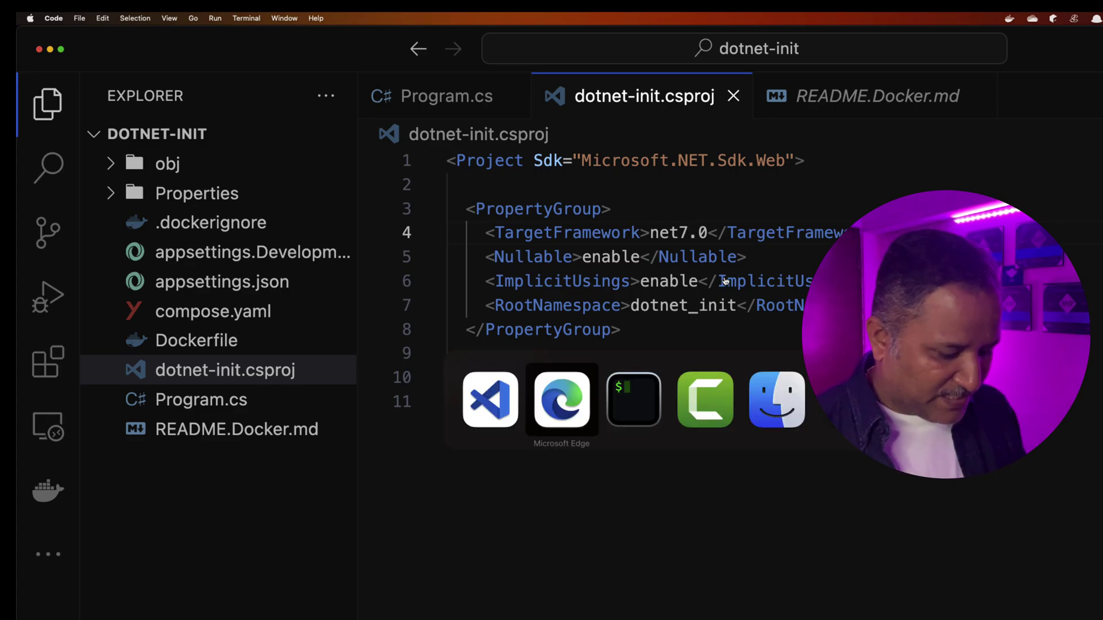
Stop the running docker compose app in the terminal with Ctrl+C
key("super+Tab")
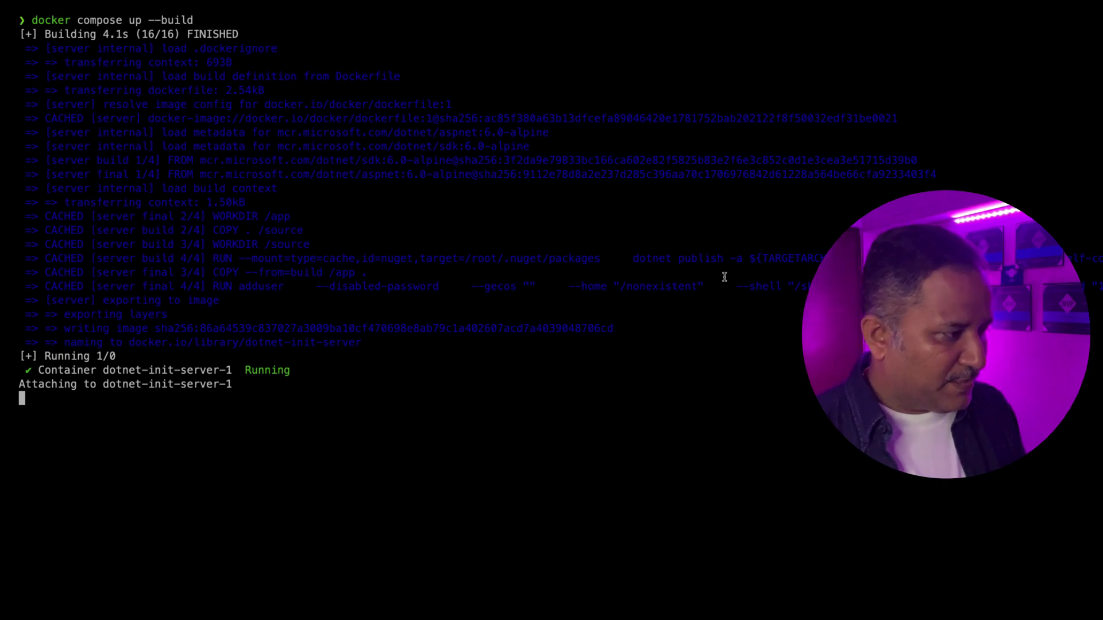
key("ctrl+c")
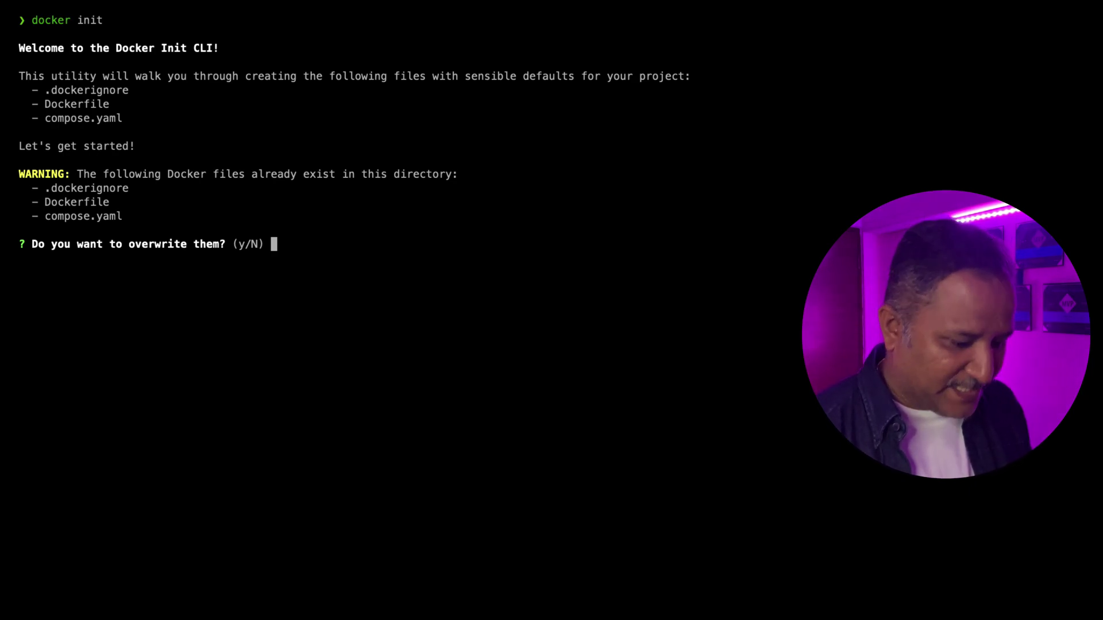
type("y")
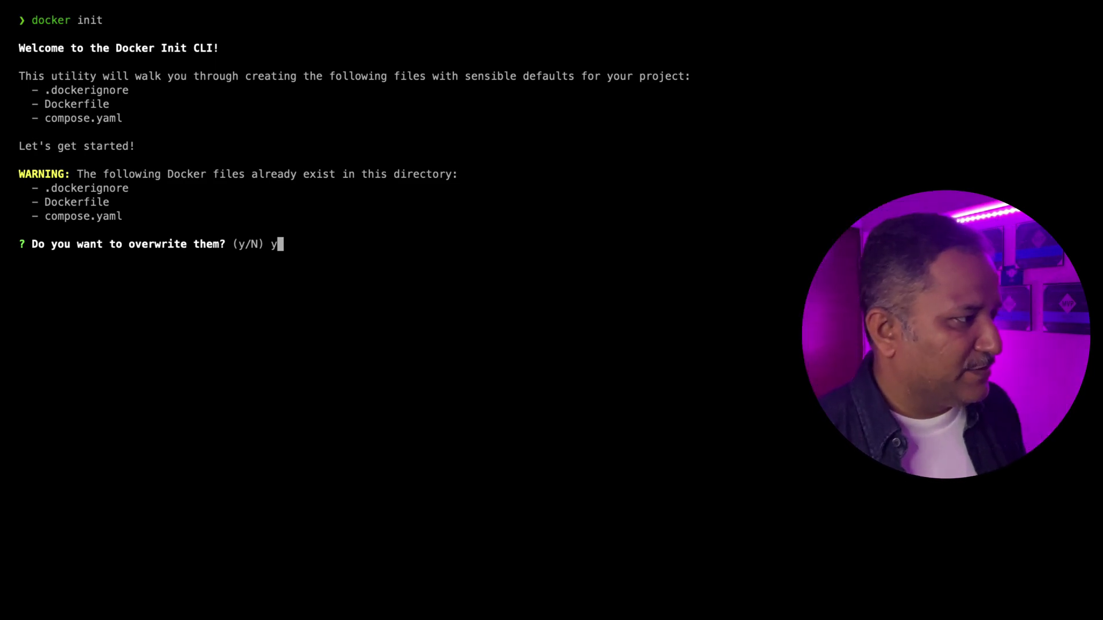
Rerun docker init, overwriting files, choosing ASP.NET, dotnet-init, .NET 7.0 and port 8080
key("Return")
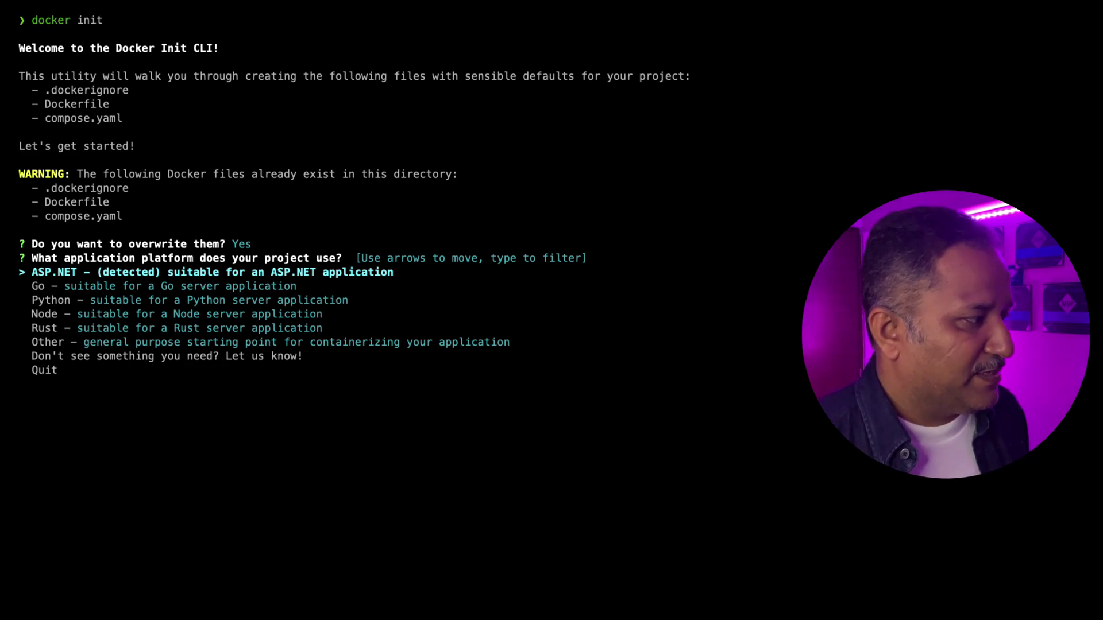
key("Return")
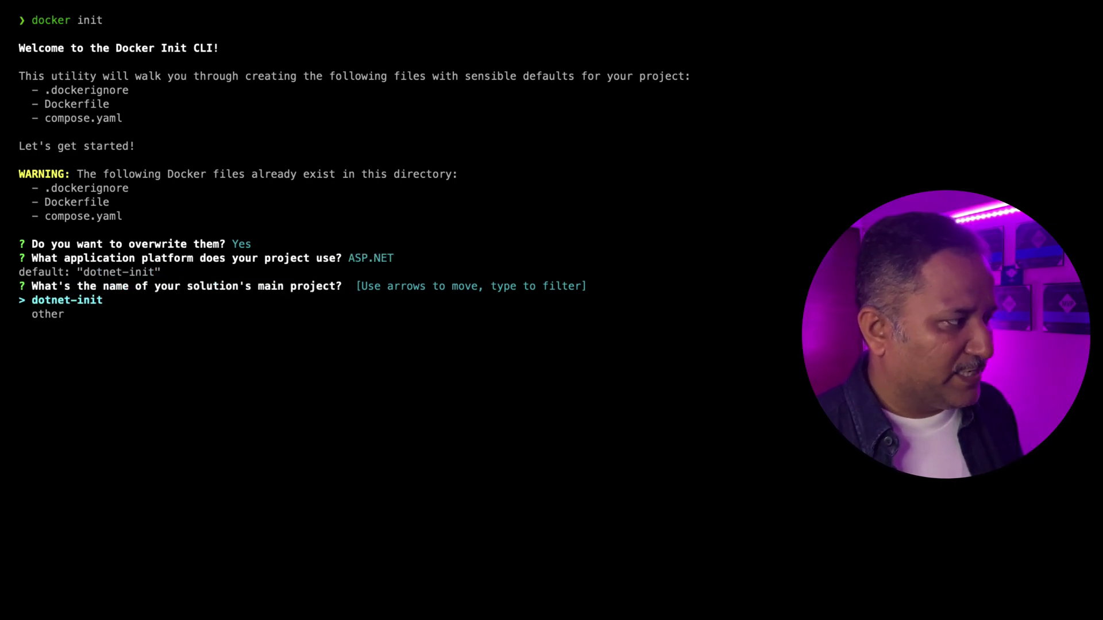
key("Return")
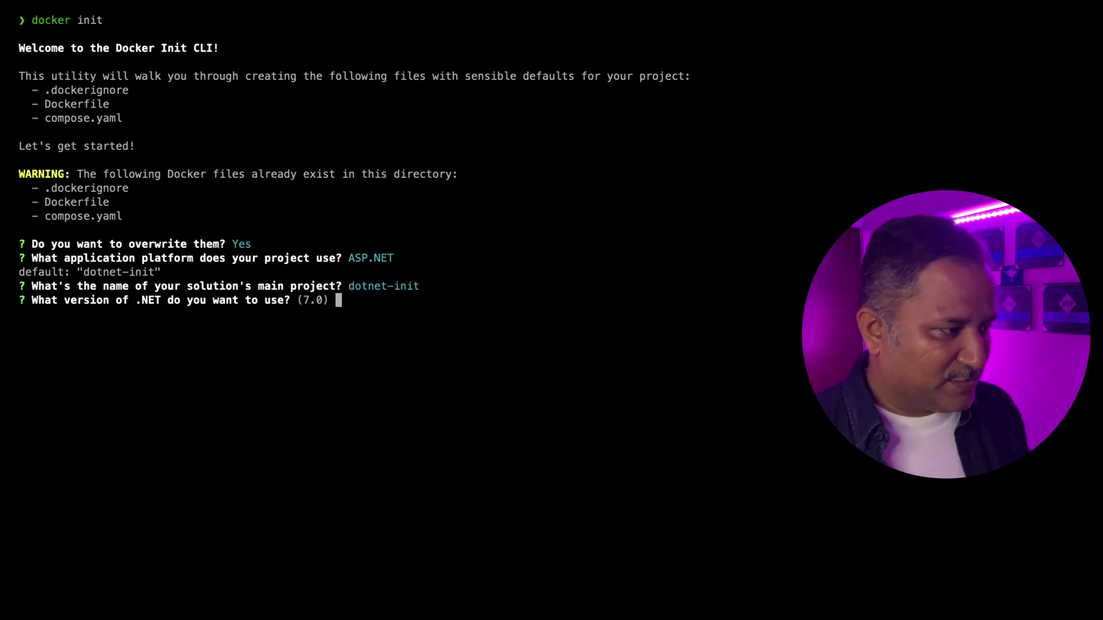
key("Return")
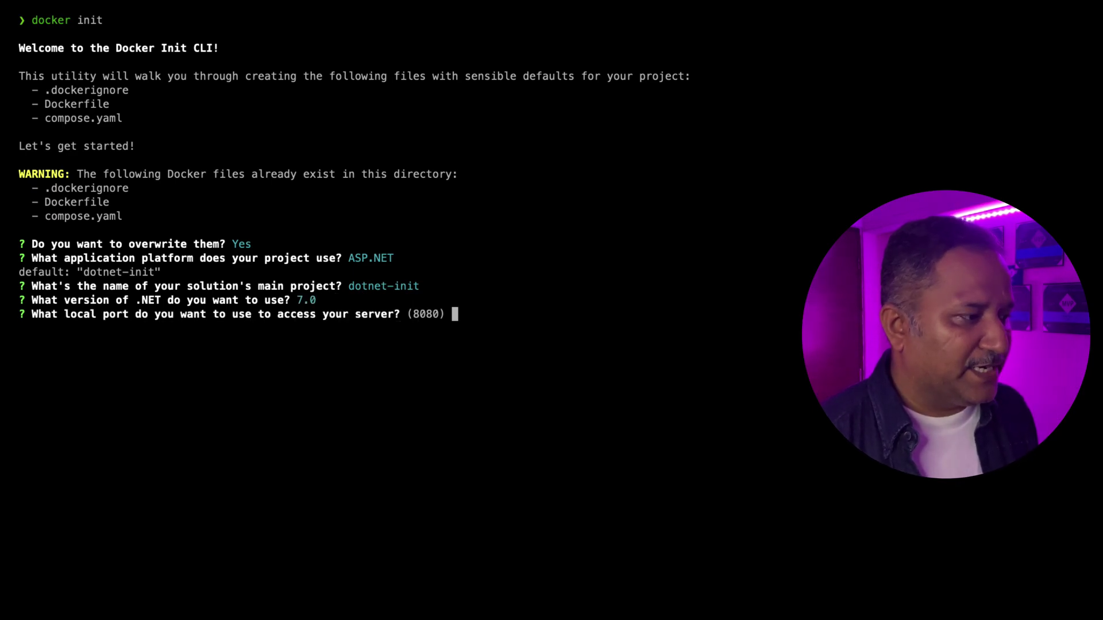
key("Return")
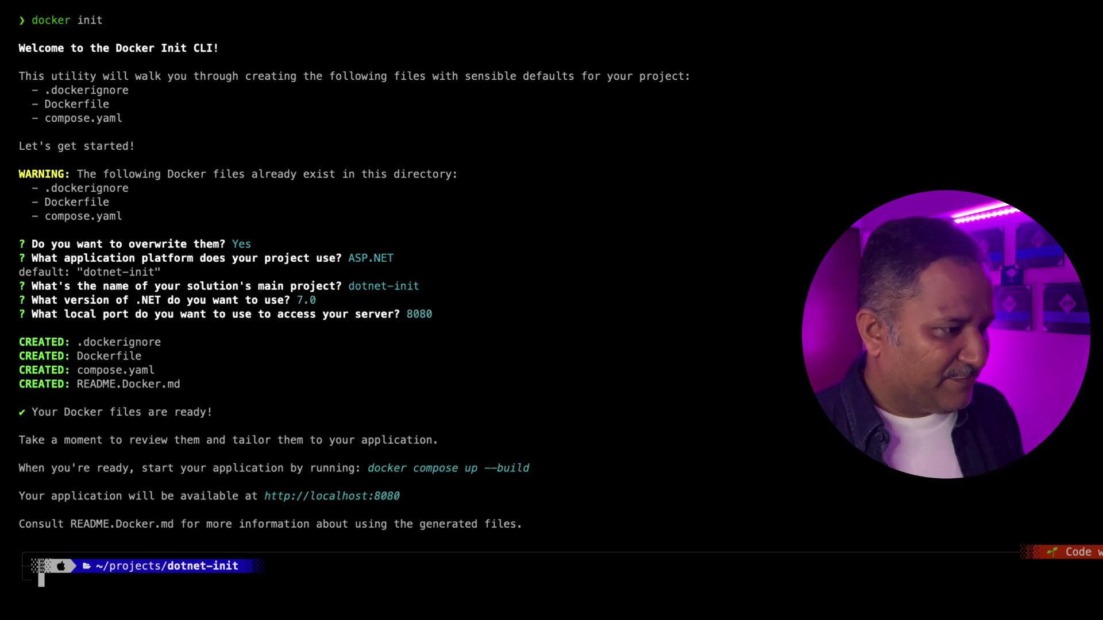
key("super+Tab")
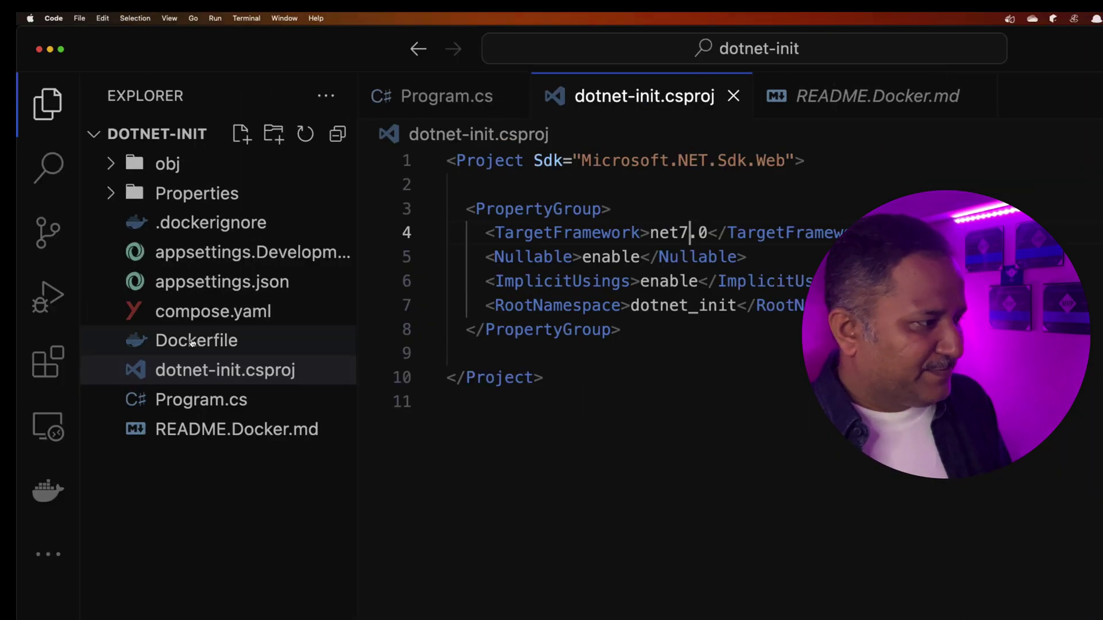
Open the regenerated Dockerfile and review its 7.0-alpine SDK and runtime image lines
left_click(192, 343)
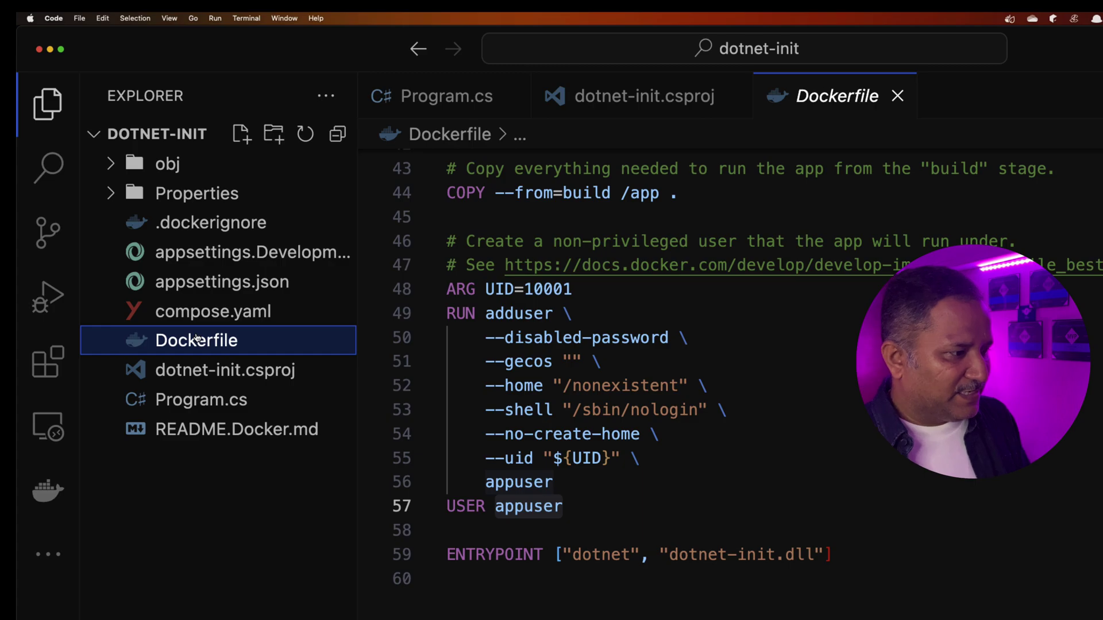
double_click(197, 340)
scroll(591, 445, "up", 15)
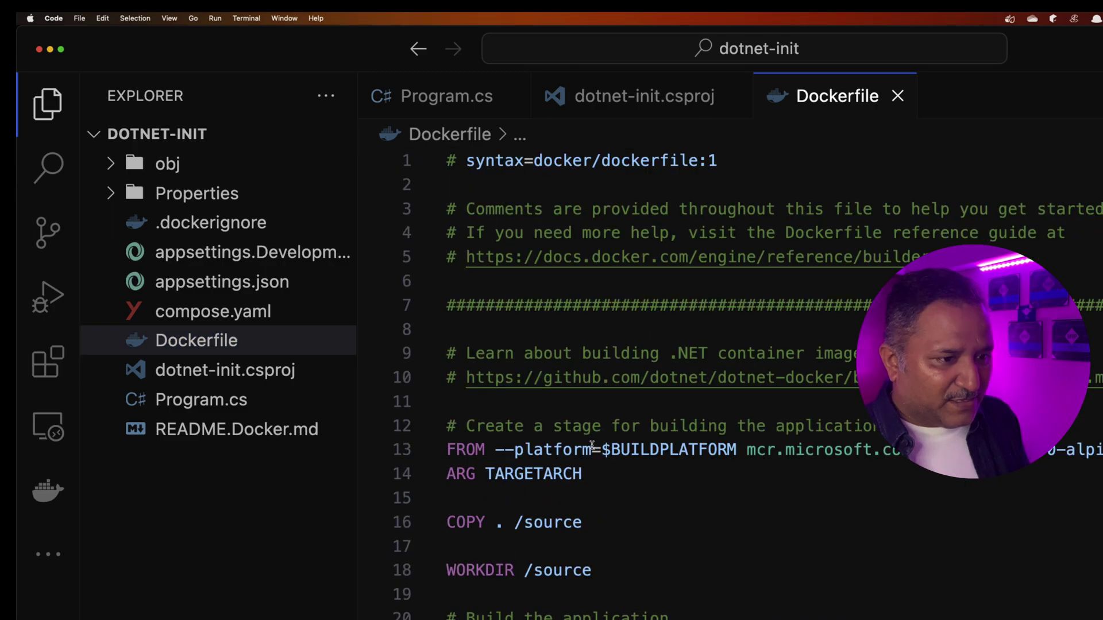
scroll(591, 446, "down", 2)
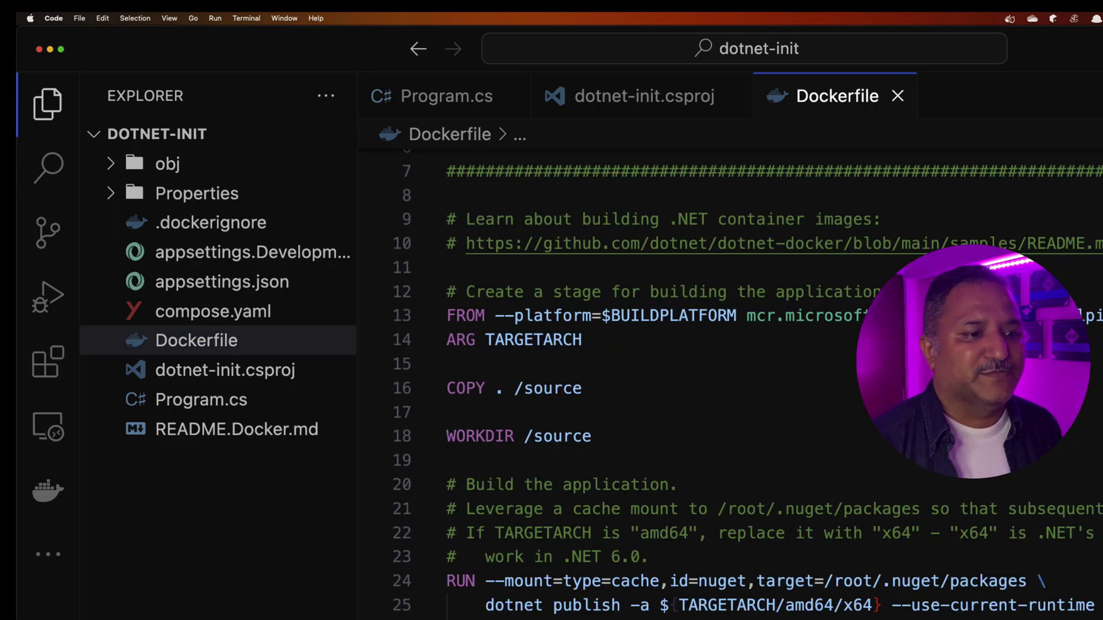
left_click(447, 315)
key("super+b")
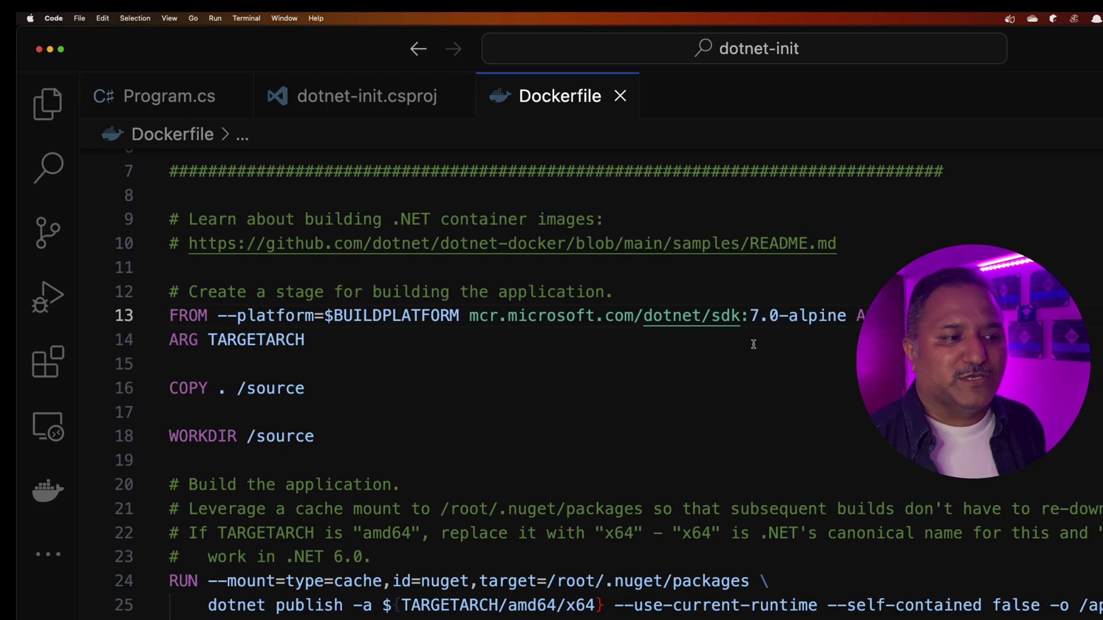
scroll(760, 413, "down", 3)
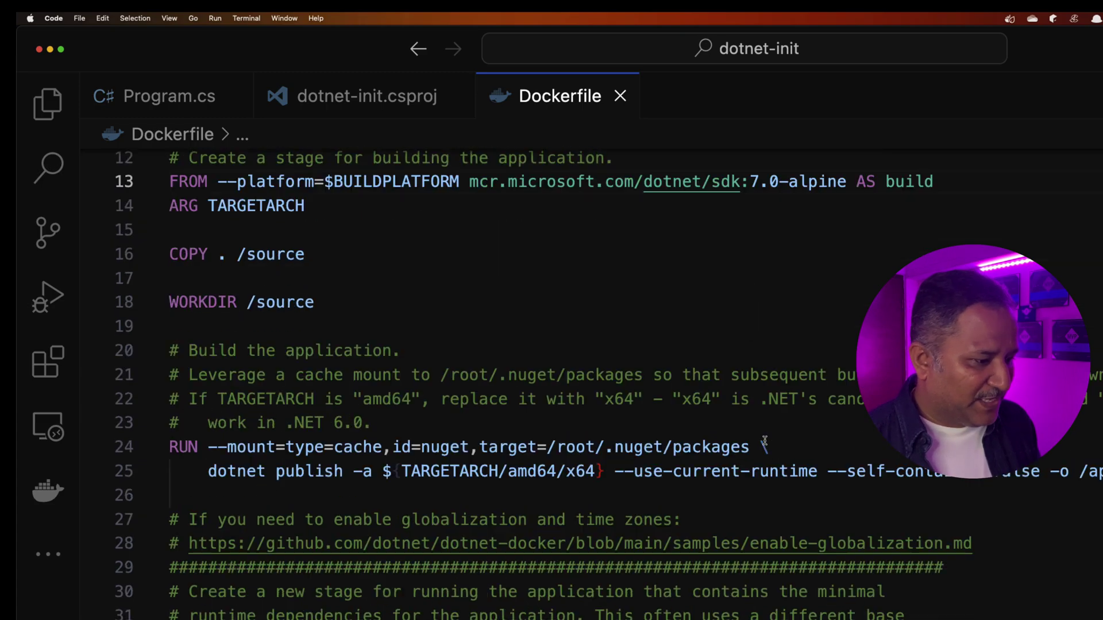
scroll(764, 443, "down", 3)
scroll(764, 443, "down", 5)
scroll(759, 491, "down", 2)
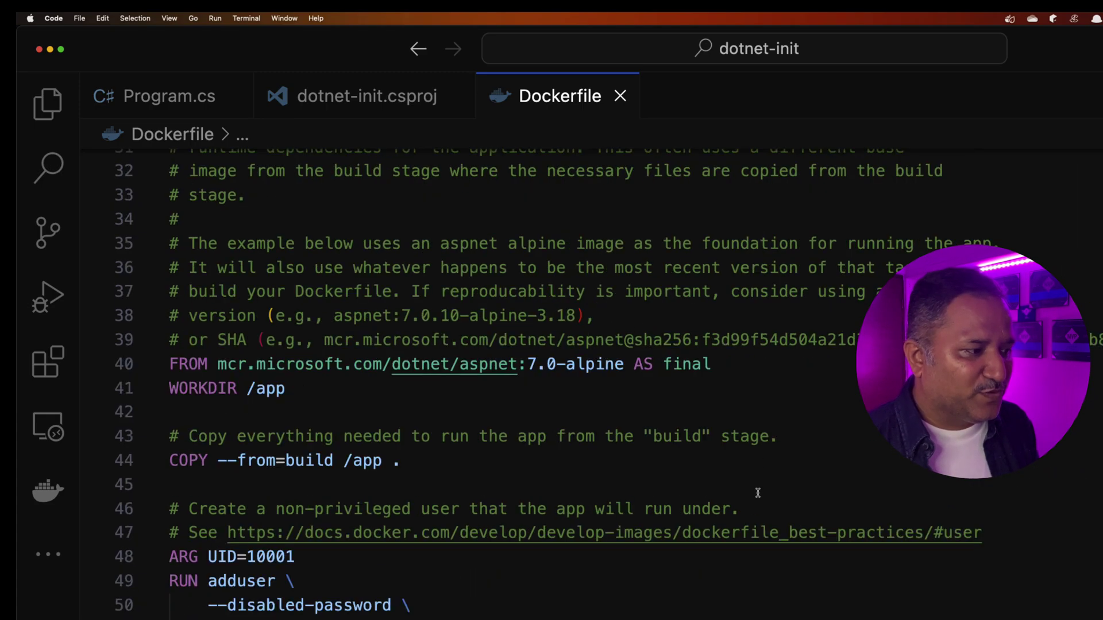
left_click(537, 365)
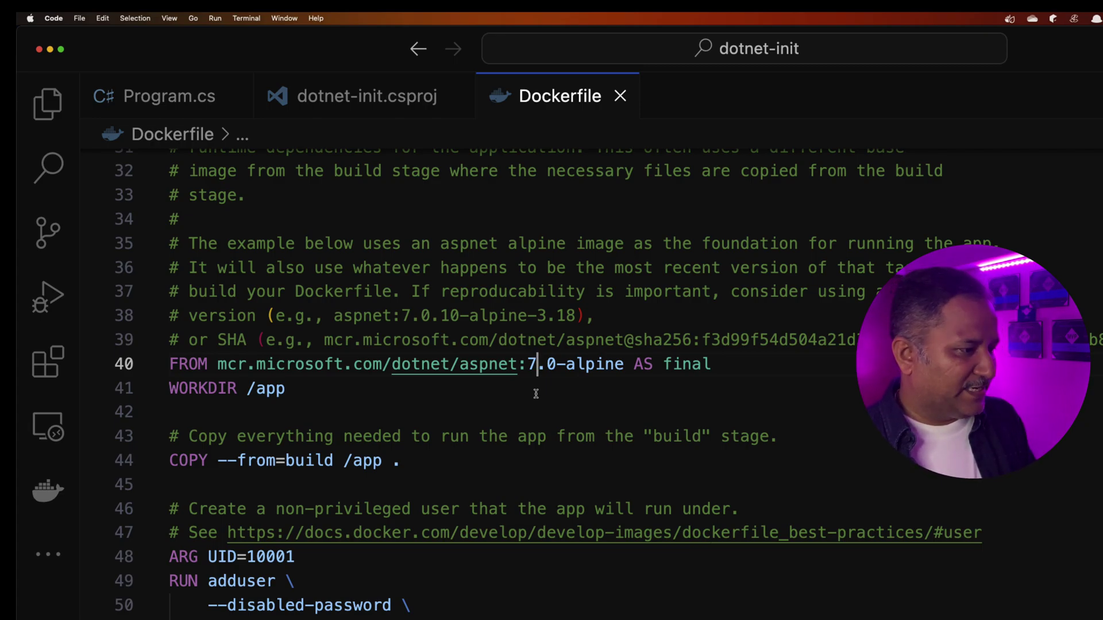
key("super+Tab")
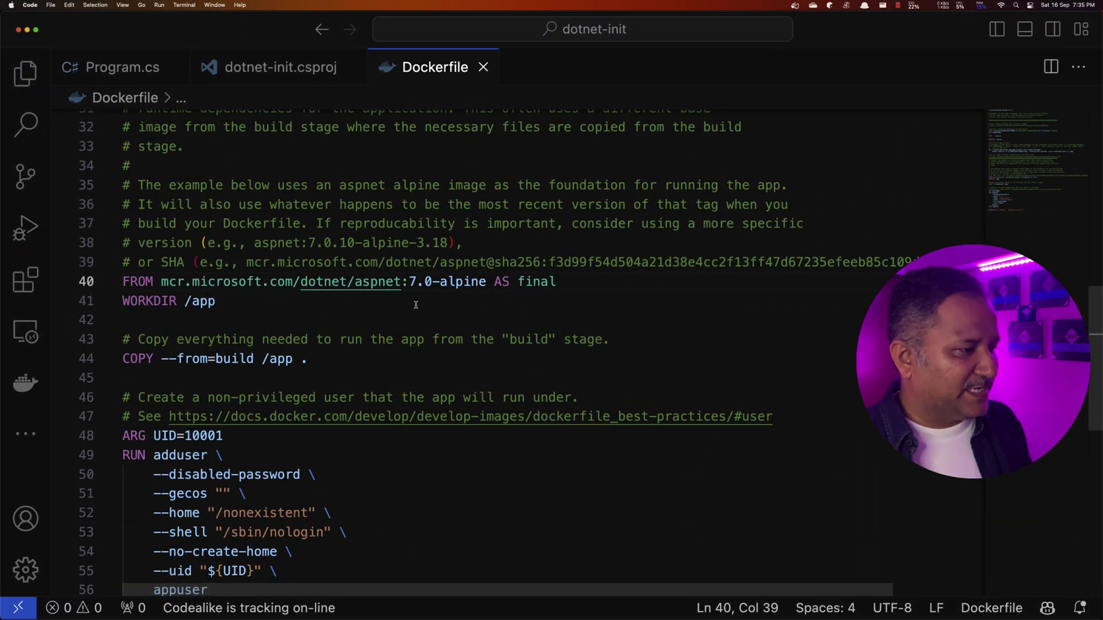
In Program.cs, comment out the plain Hello World! route, enable the Dotnet 7.0 route, and save
key("ctrl+Tab")
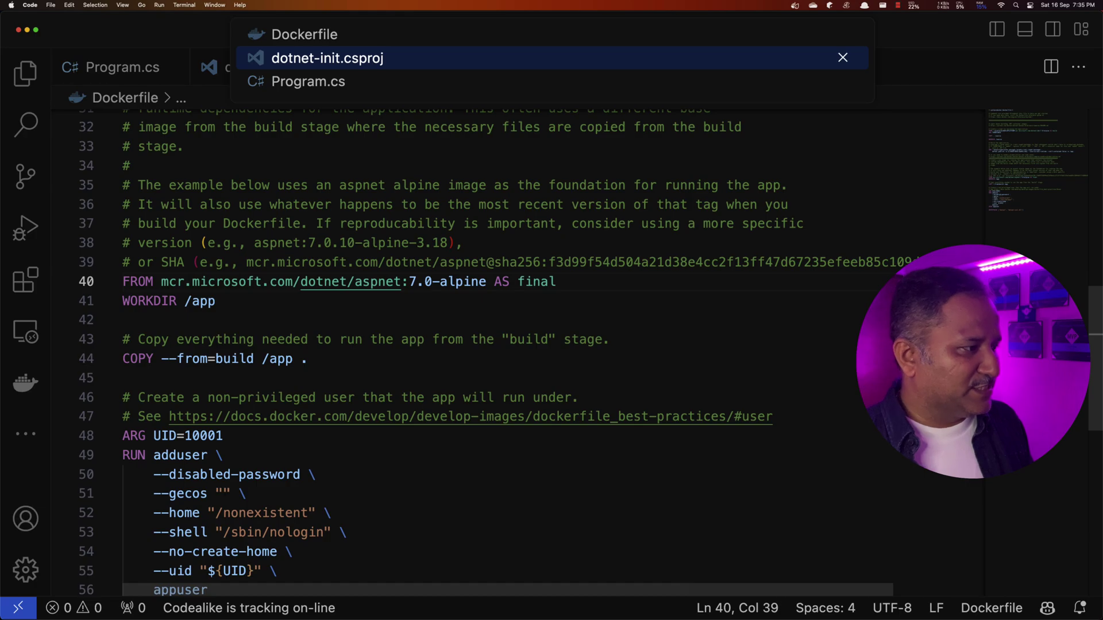
key("ctrl+Tab")
left_click(308, 176)
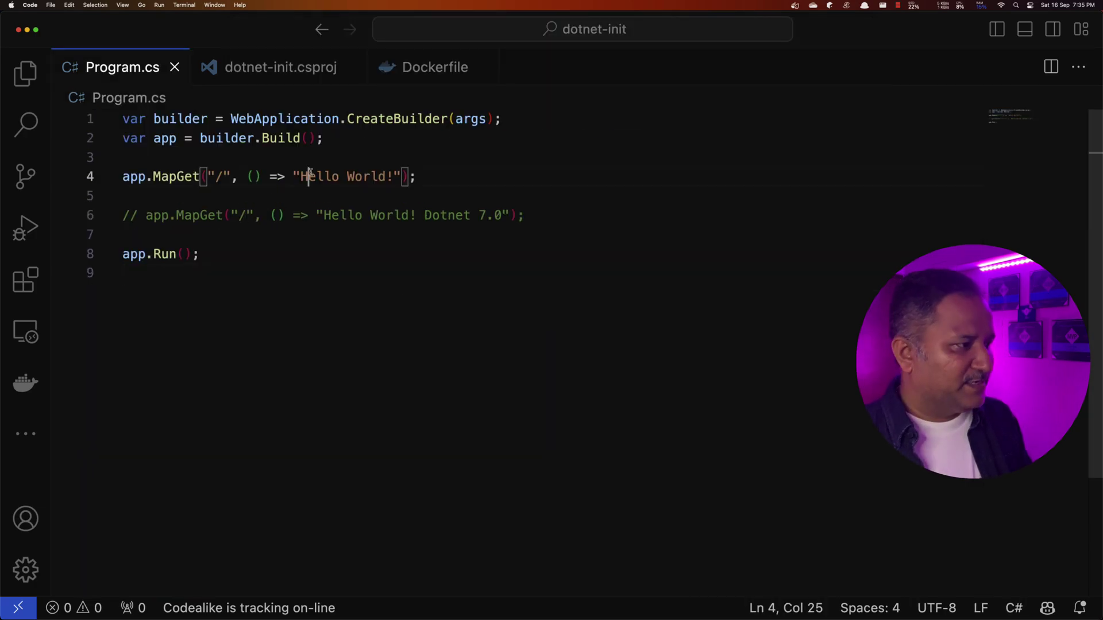
key("super+slash")
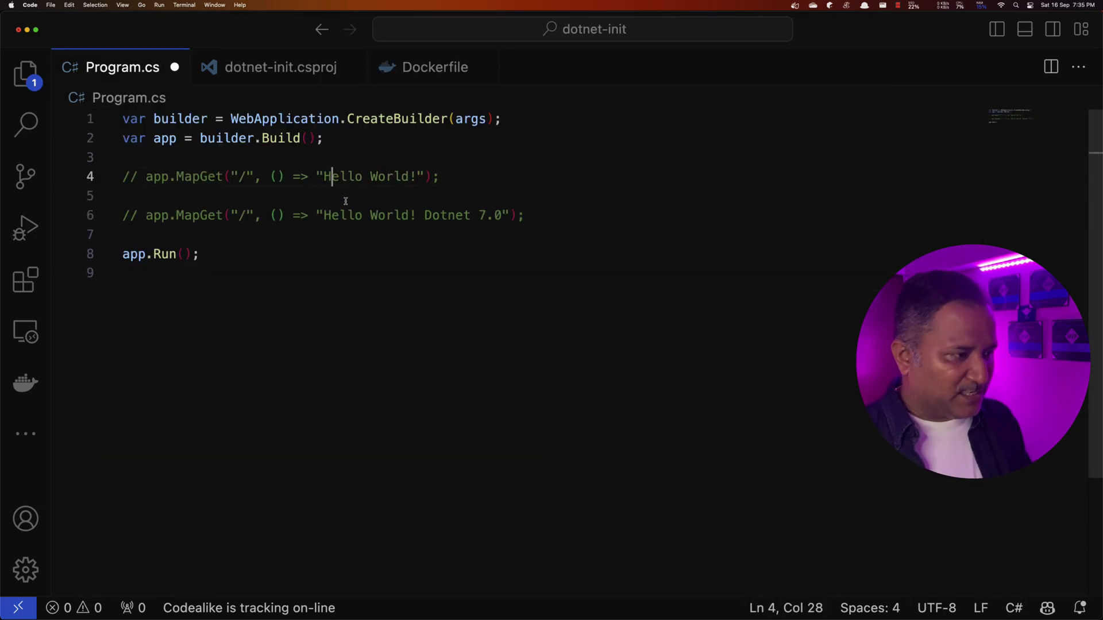
left_click(345, 216)
key("super+slash")
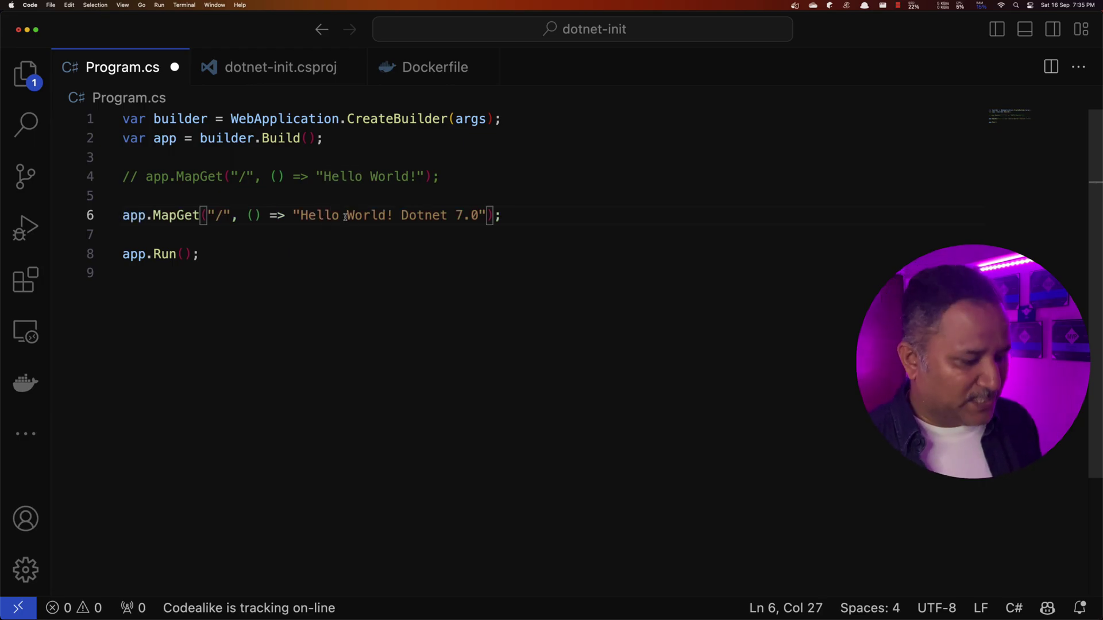
left_click(464, 216)
key("super+s")
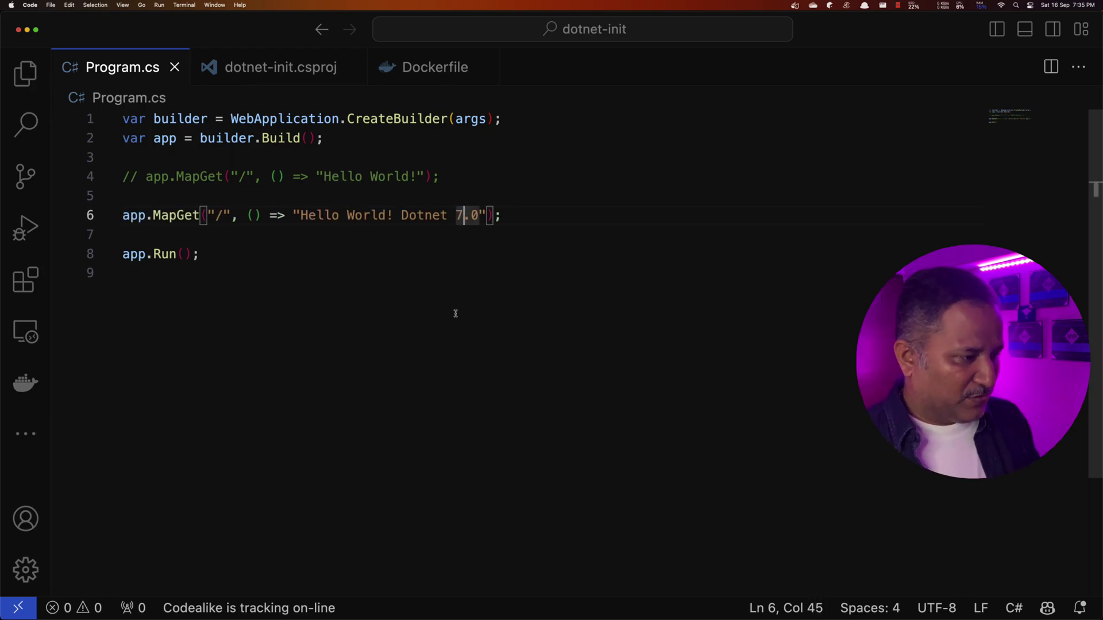
key("super+Tab")
key("Up")
key("Up")
key("Up")
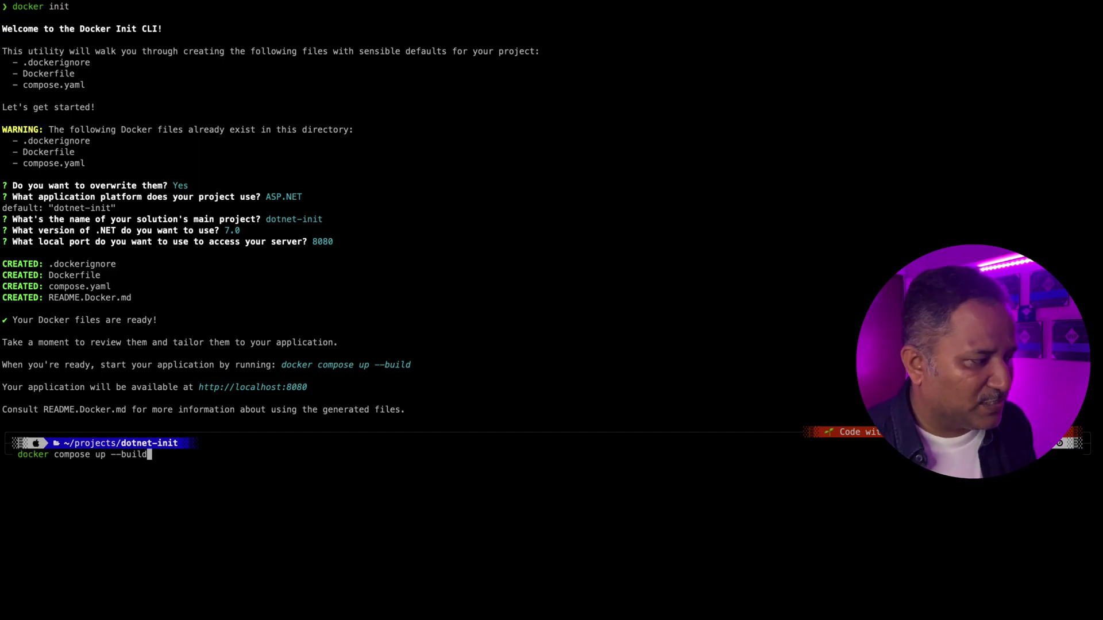
Run docker compose up --build to rebuild the 7.0 image and recreate dotnet-init-server-1
key("Return")
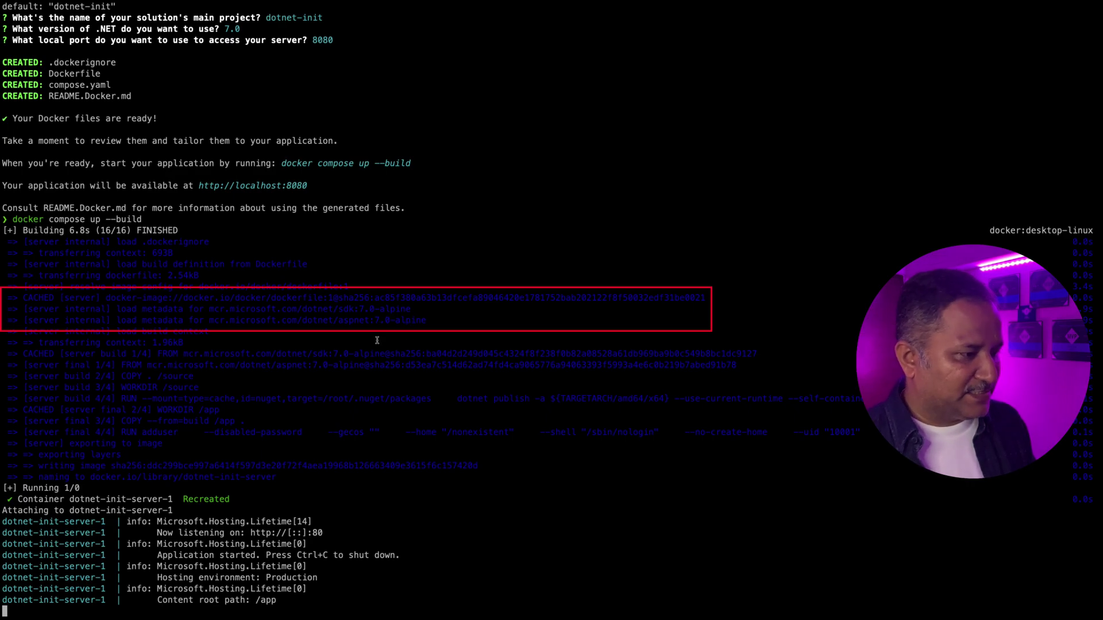
key("super+Tab")
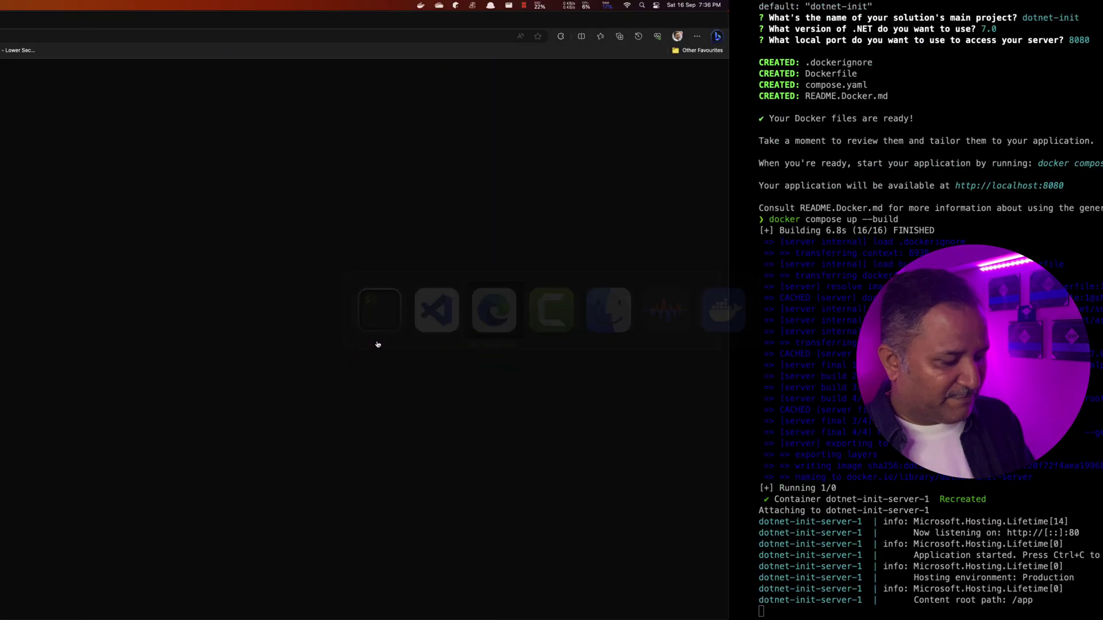
Reload localhost:8080 to confirm it shows Hello World! Dotnet 7.0
key("super+r")
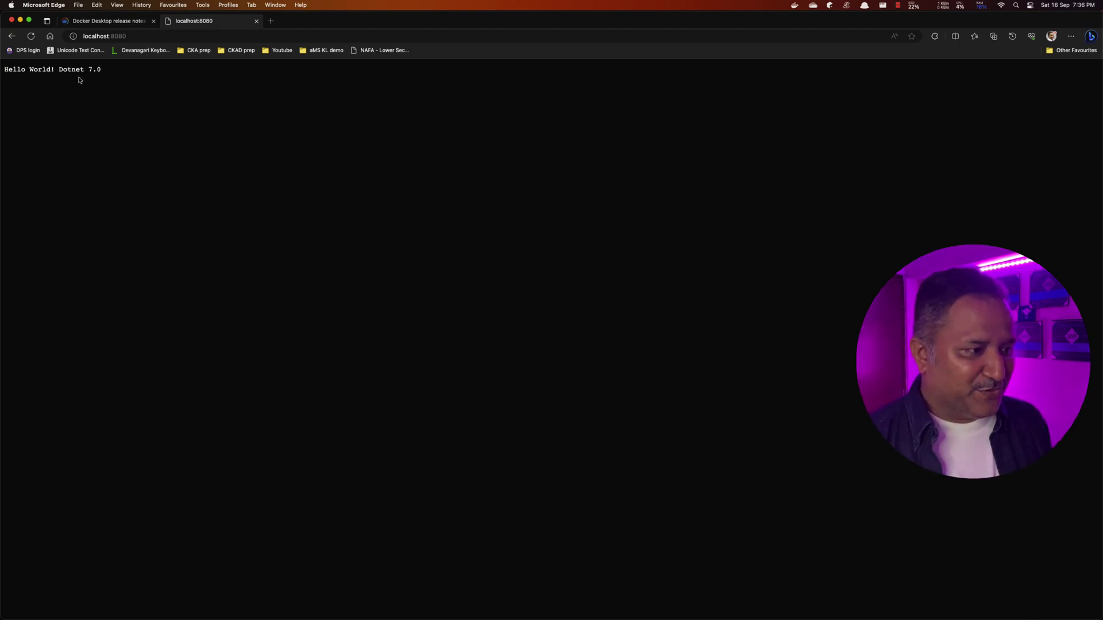
key("super+Tab")
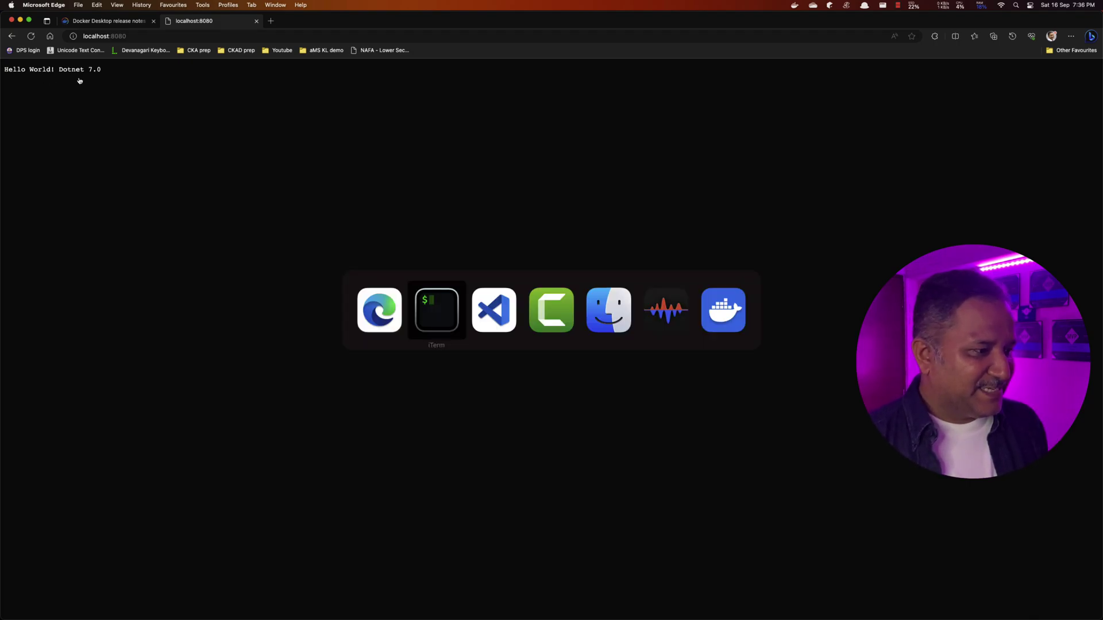
key("super+Tab")
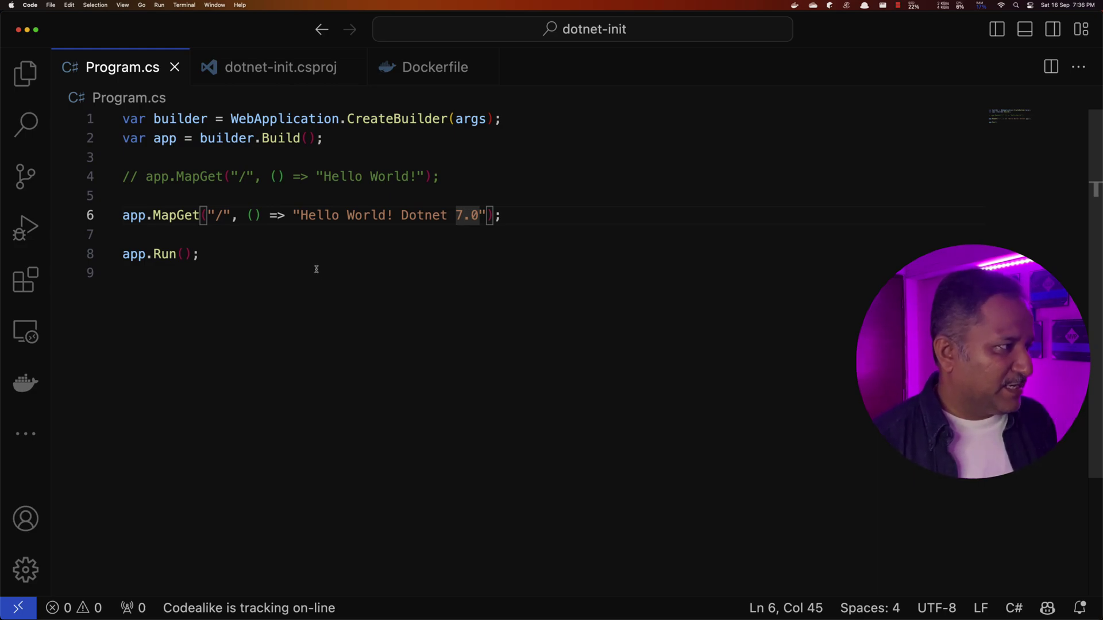
Show Dockerfile-v3-TechTalksProducer full-width and inspect its SDK image and TechTalksModel references
left_click(215, 5)
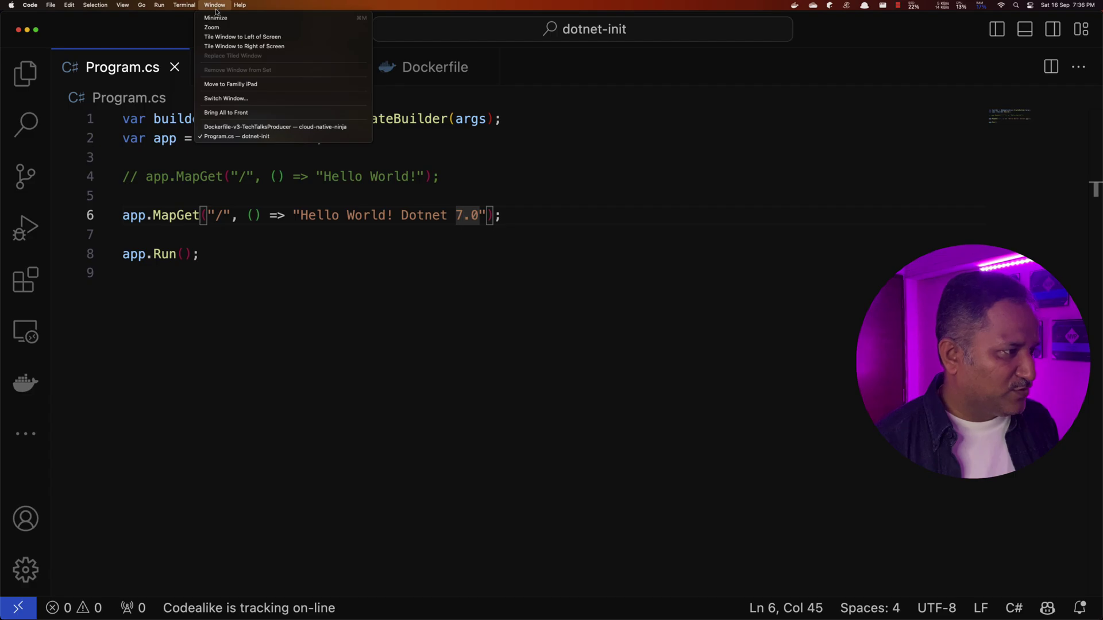
left_click(259, 128)
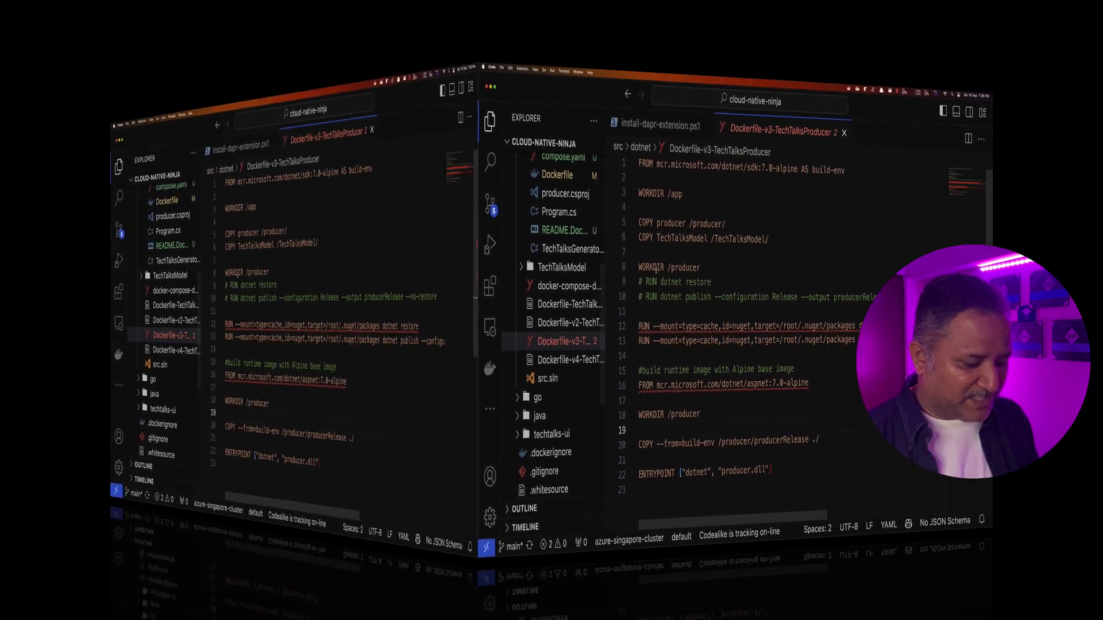
key("super+b")
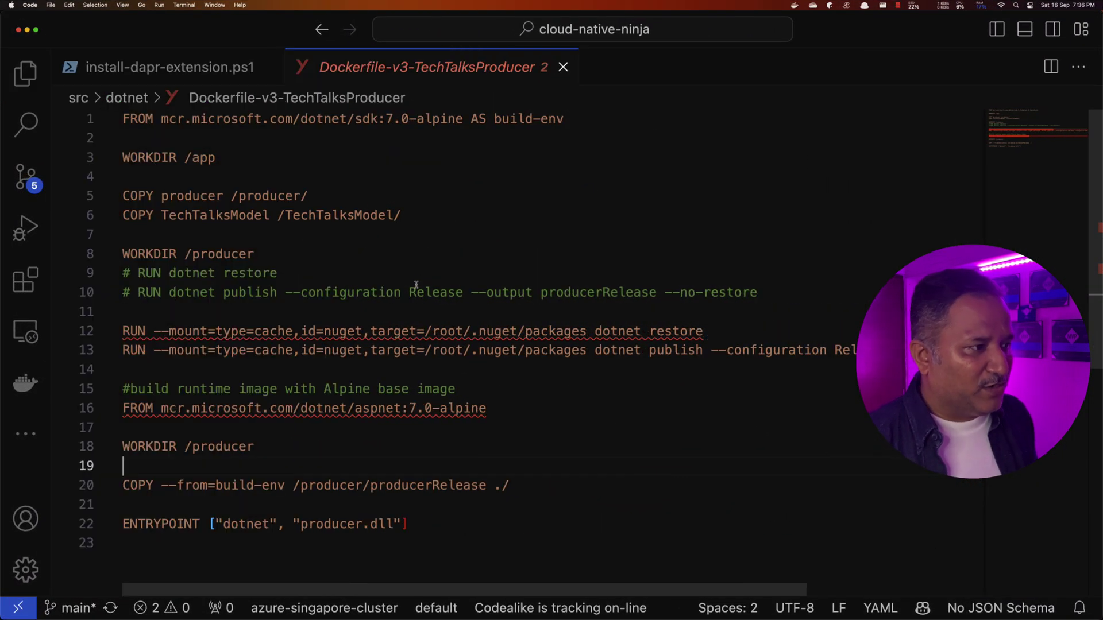
scroll(490, 230, "down", 2)
scroll(489, 224, "up", 2)
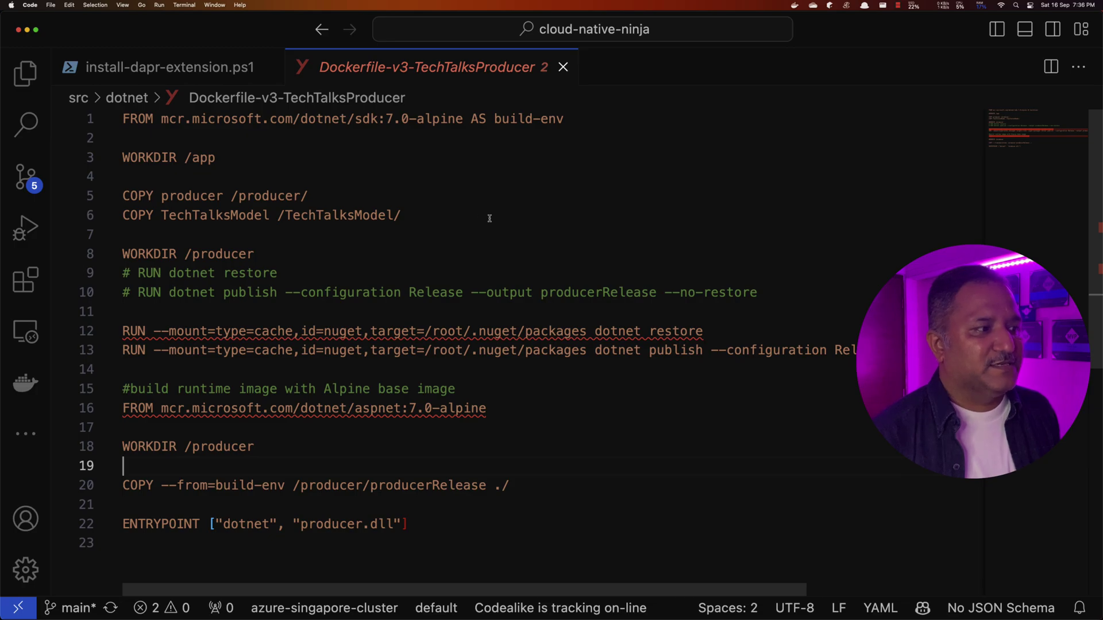
left_click(394, 118)
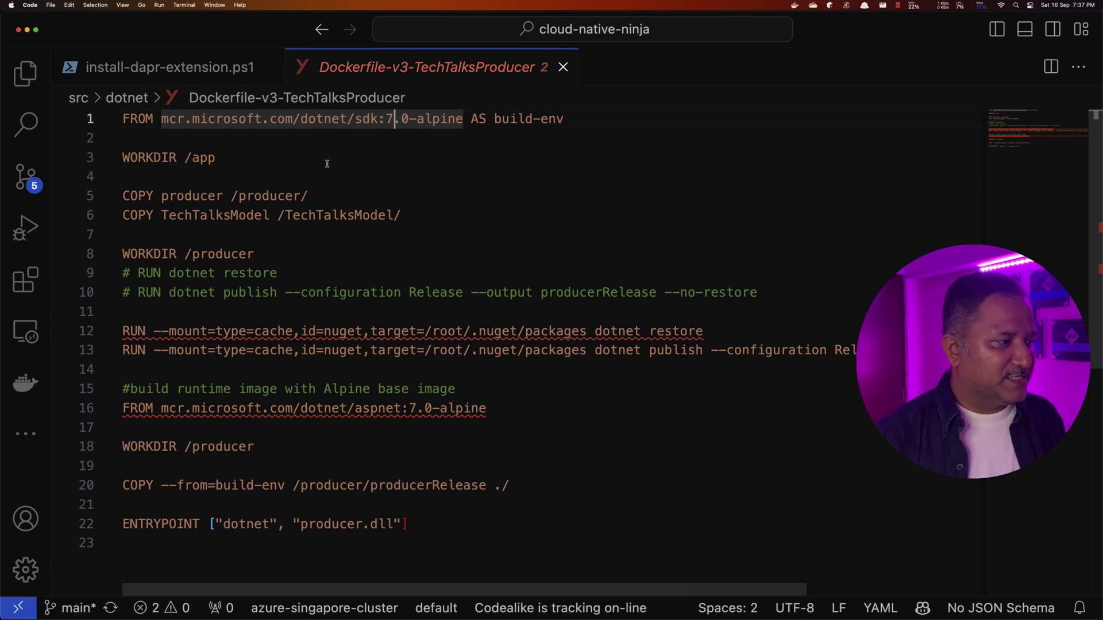
double_click(349, 214)
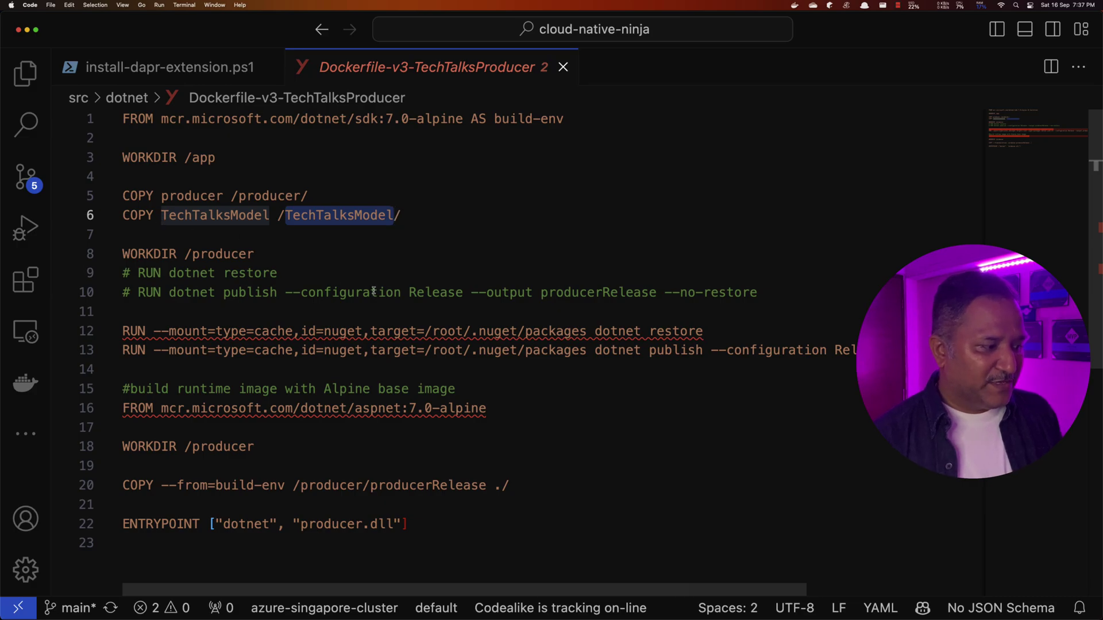
scroll(374, 292, "down", 3)
scroll(375, 291, "down", 4)
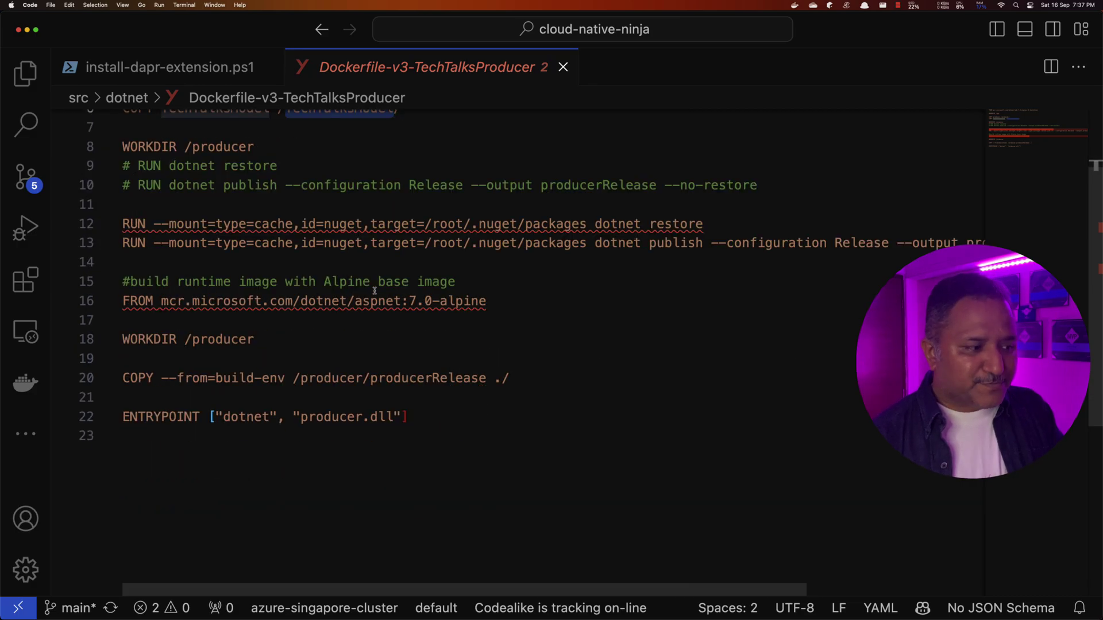
scroll(375, 290, "down", 1)
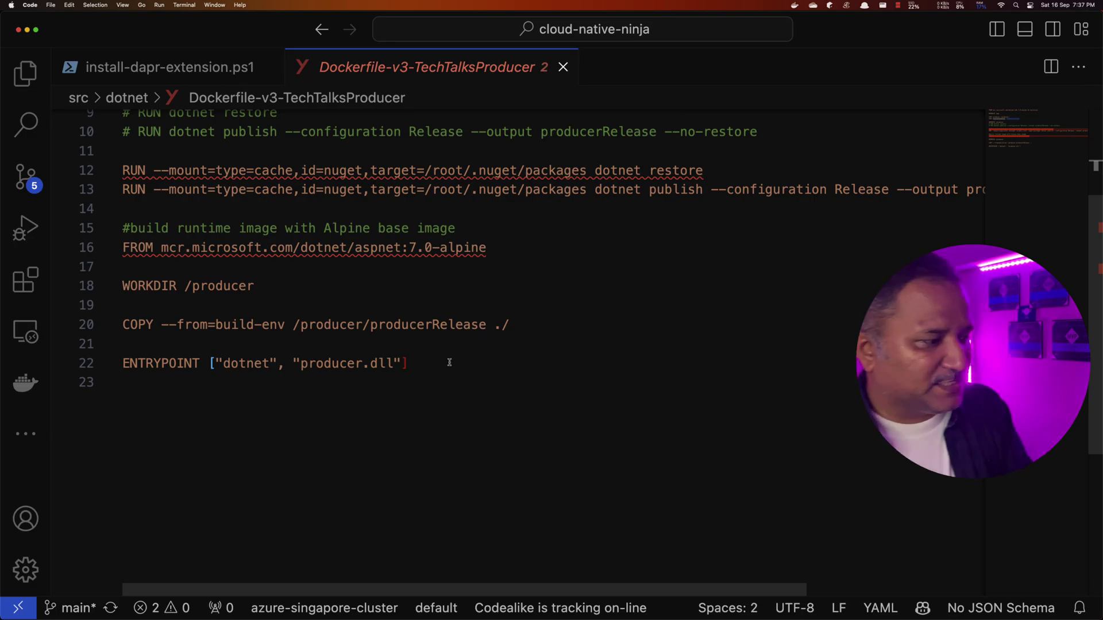
scroll(450, 359, "up", 5)
scroll(450, 359, "up", 3)
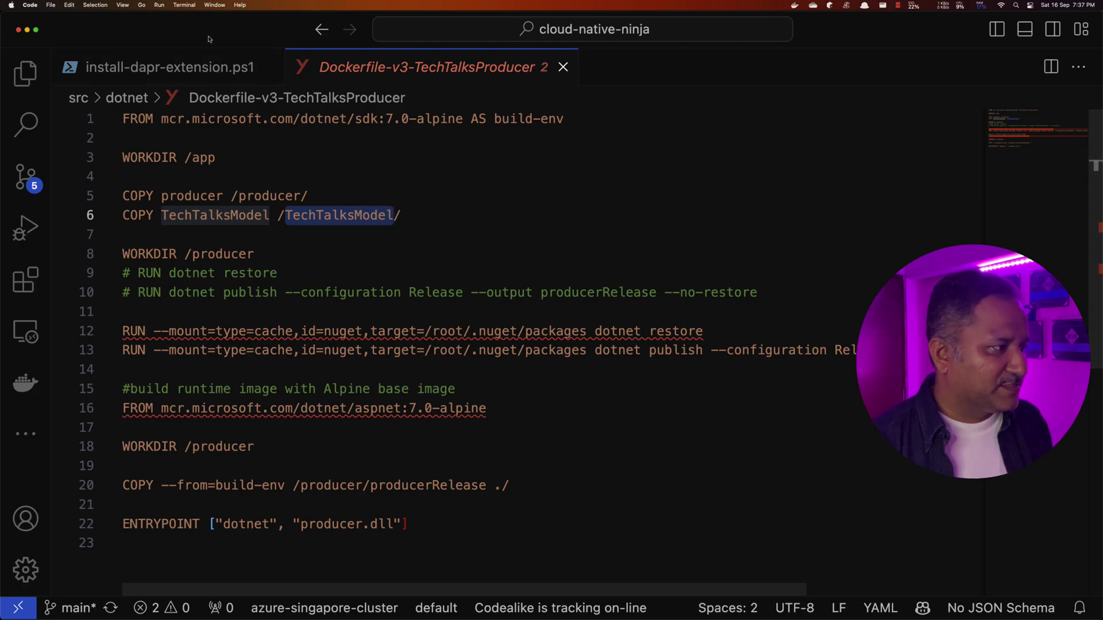
left_click(214, 5)
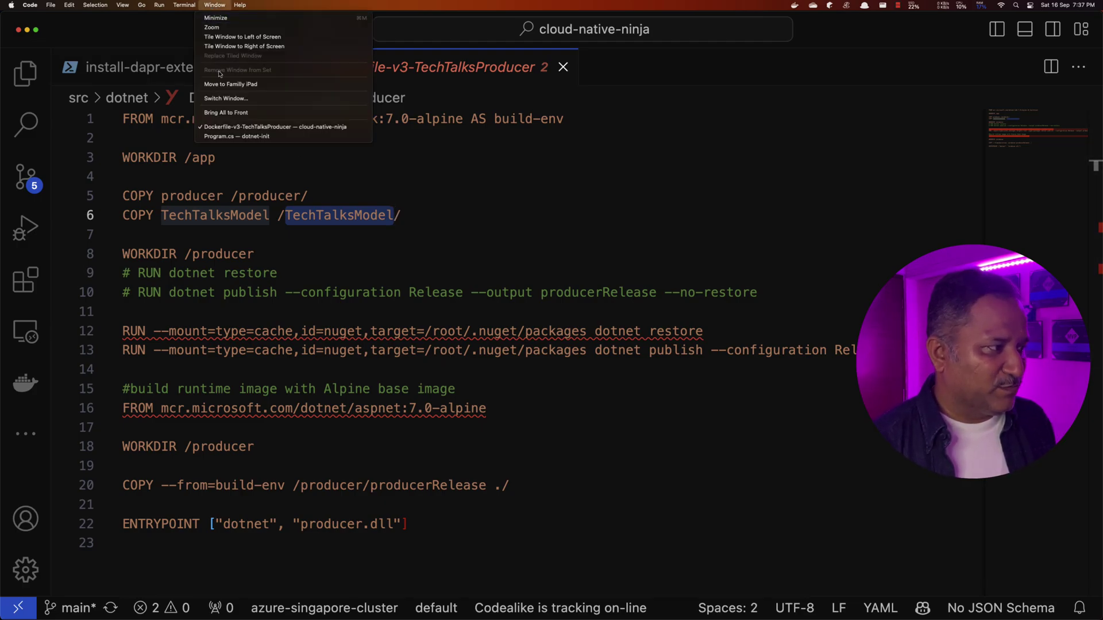
Return to the dotnet-init Program.cs window, then bring the terminal forward
left_click(236, 137)
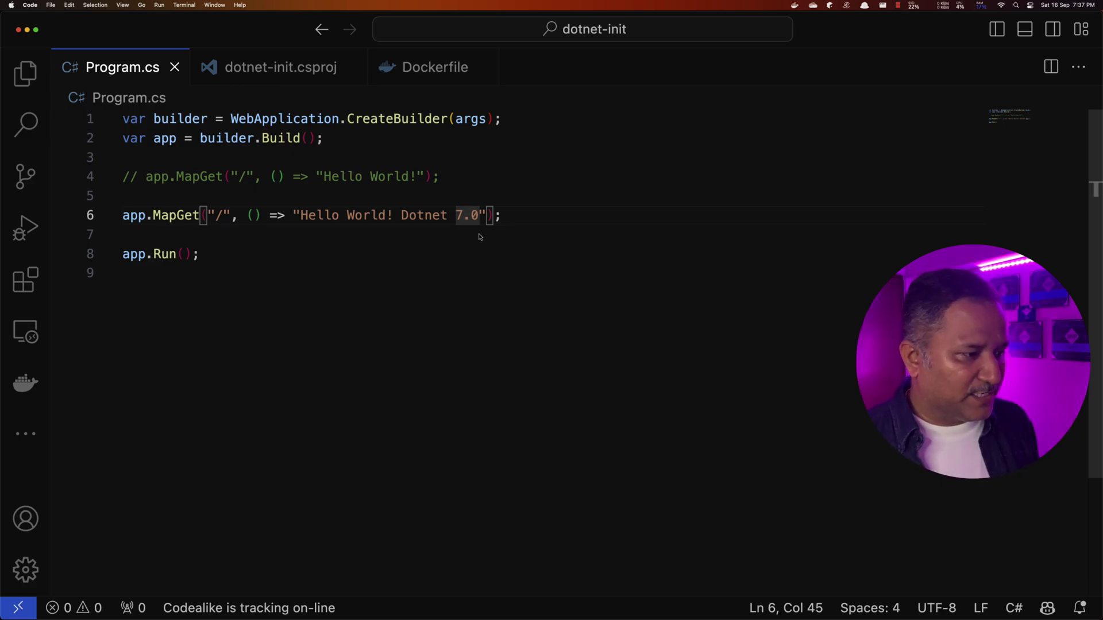
key("cmd+Tab")
key("super+Tab")
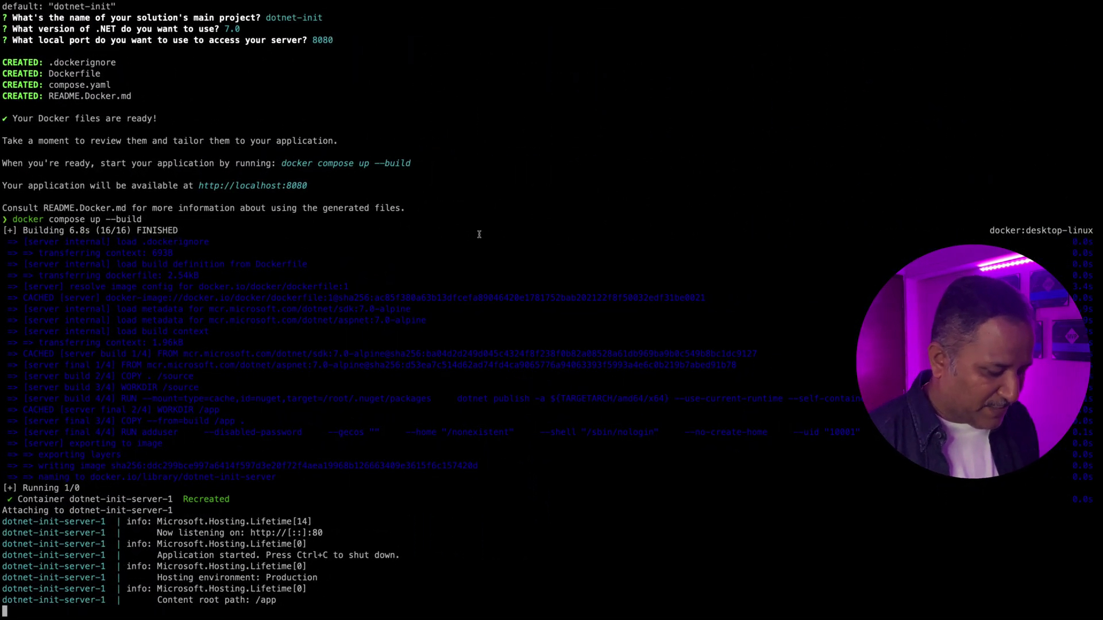
Stop the container and rerun docker init, confirming overwrite of the existing Docker files
key("ctrl+c")
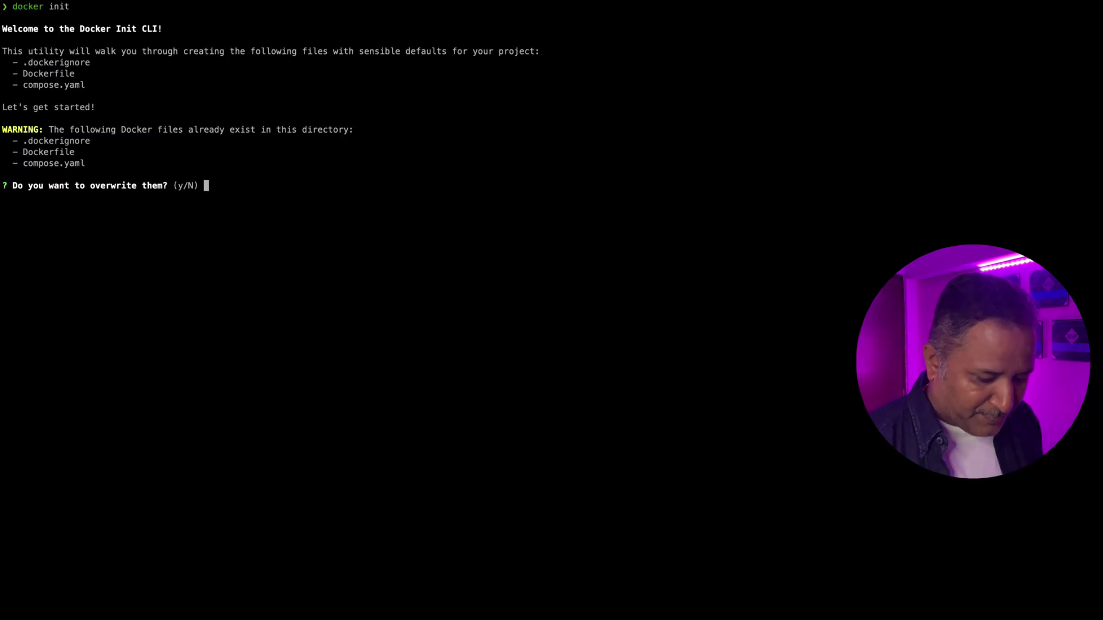
type("y")
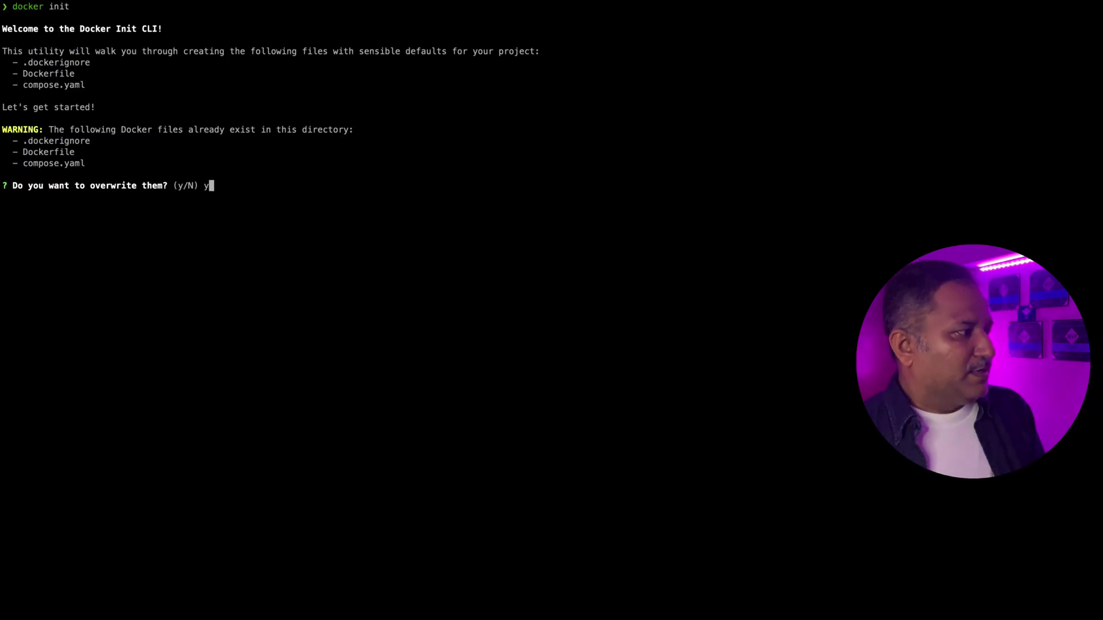
key("Return")
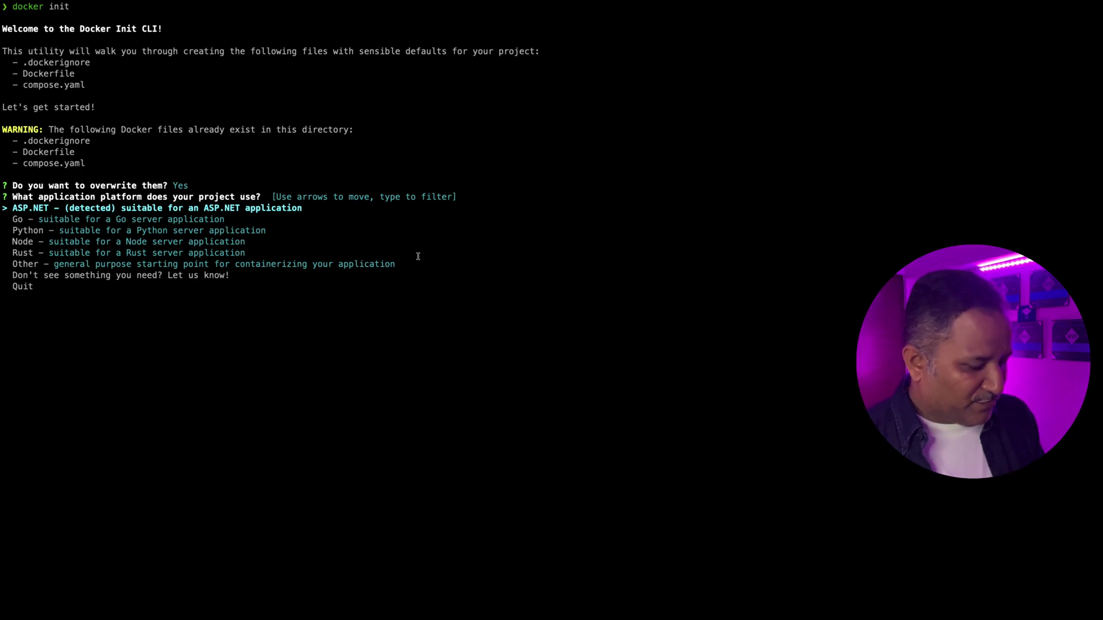
key("super+Tab")
key("super+Tab")
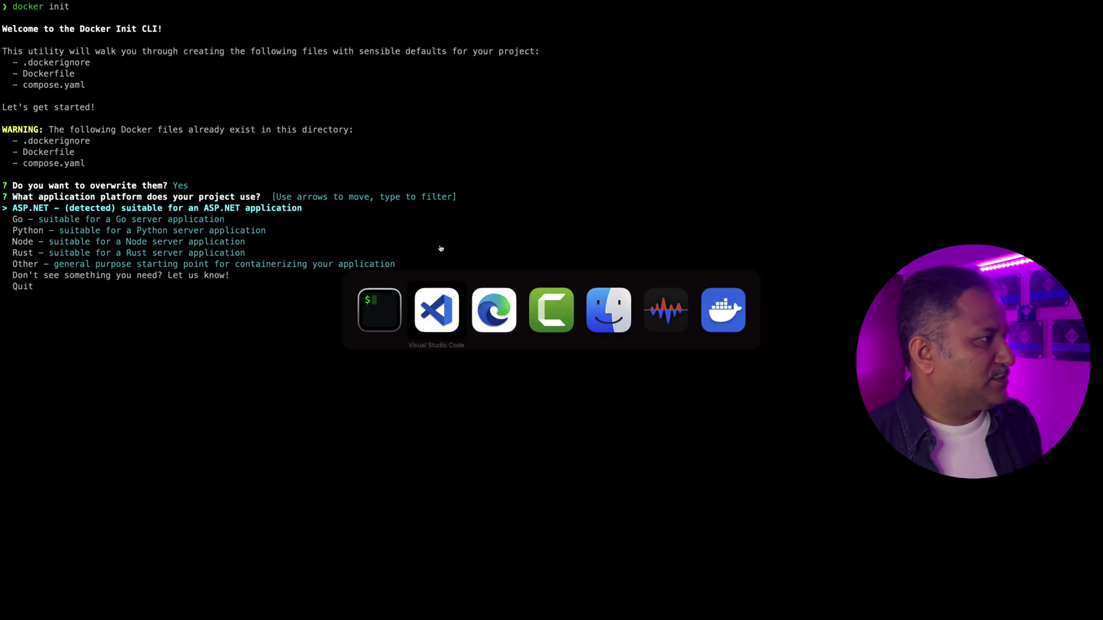
Bring up the Docker Desktop 4.23.0 release notes tab showing docker init's new ASP.NET support
key("ctrl+shift+Tab")
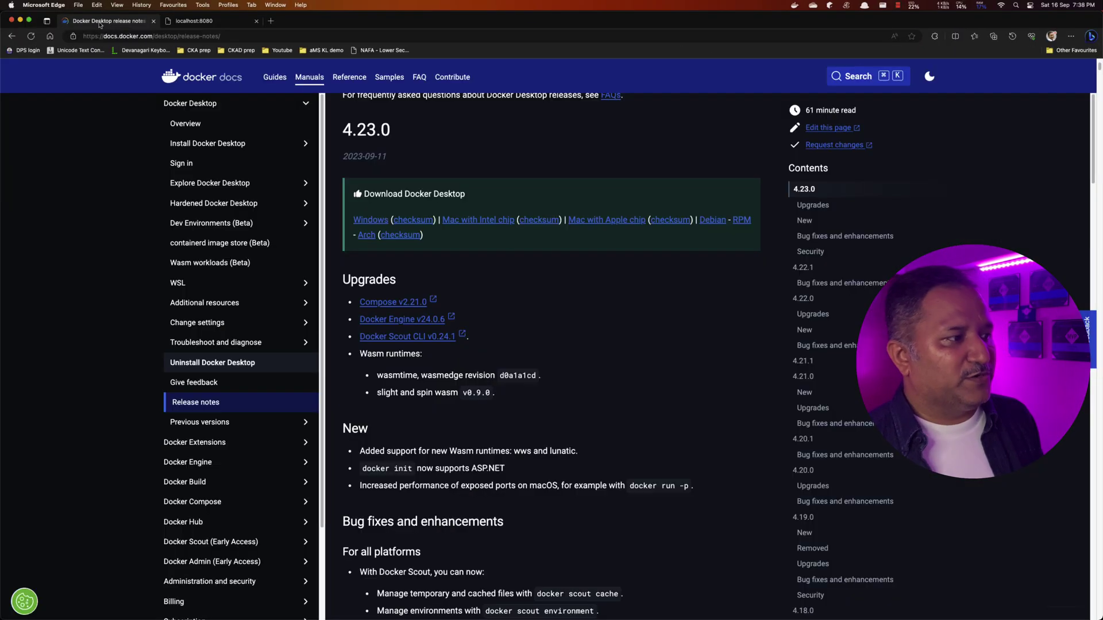